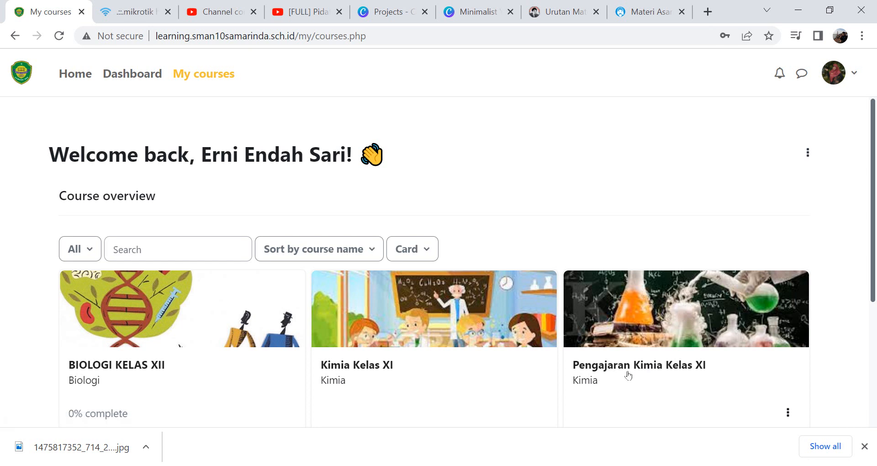
- Open the Pengajaran Kimia Kelas XI course and browse its General and topic sections
left_click(675, 367)
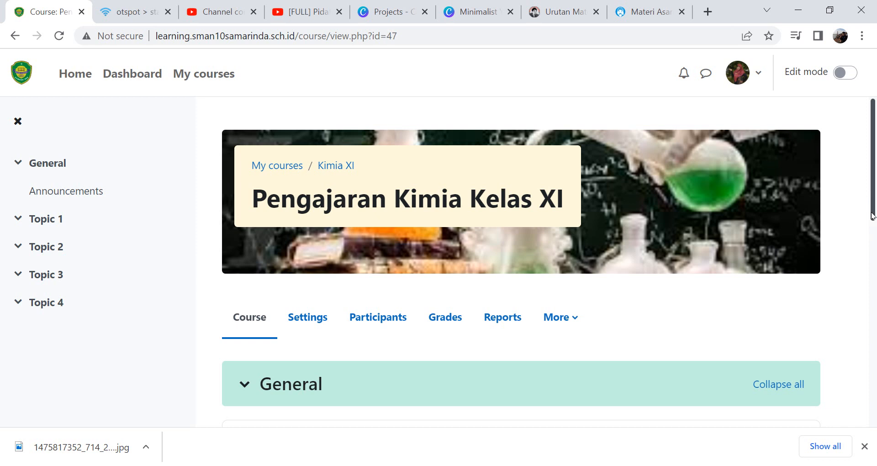
left_click_drag(872, 213, 857, 361)
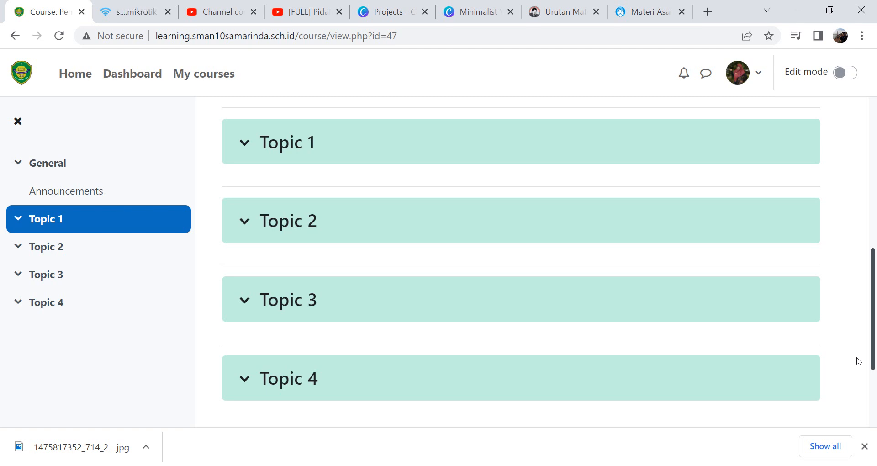
scroll(856, 357, "up", 8)
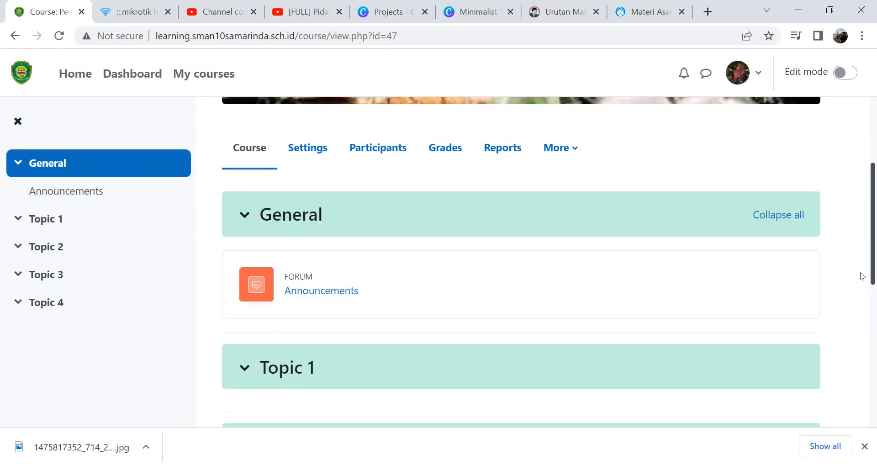
scroll(845, 220, "down", 1)
scroll(851, 221, "up", 2)
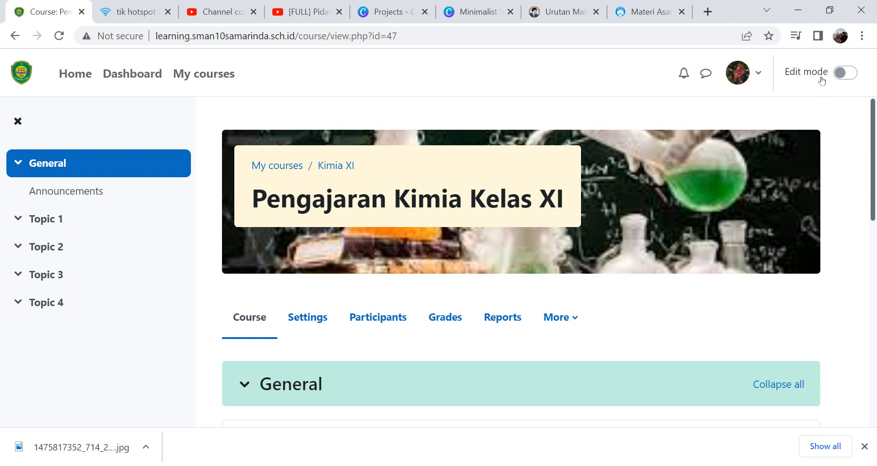
- Turn on edit mode for the course
left_click(847, 75)
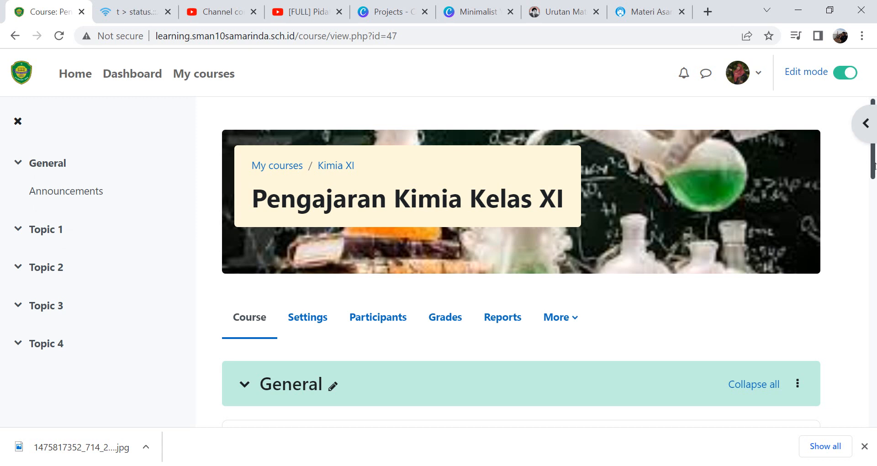
left_click_drag(873, 165, 862, 407)
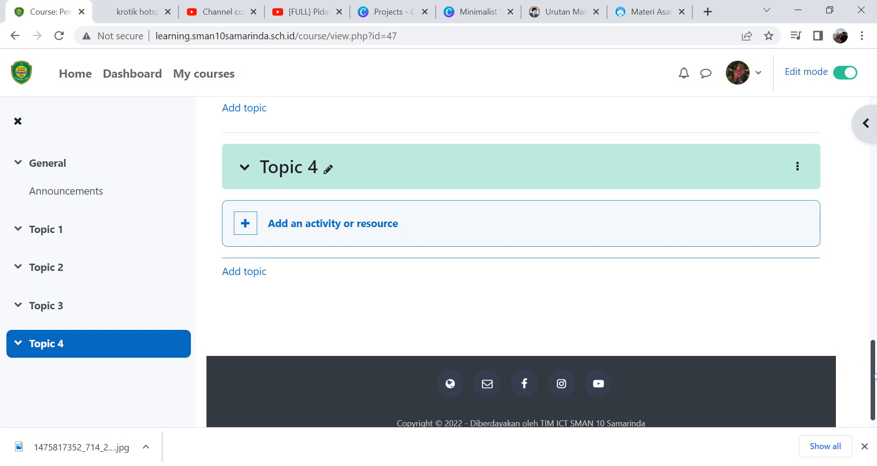
left_click_drag(874, 375, 868, 209)
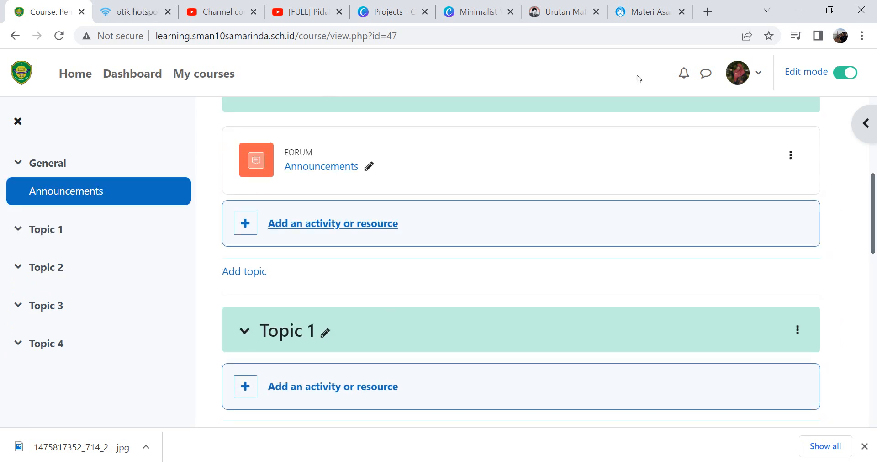
- Rename Topic 1 to STRUKTUR dan SIFAT SENYAWA HIDROKARBON, copying the title from the chemistry syllabus page in another tab
left_click(558, 13)
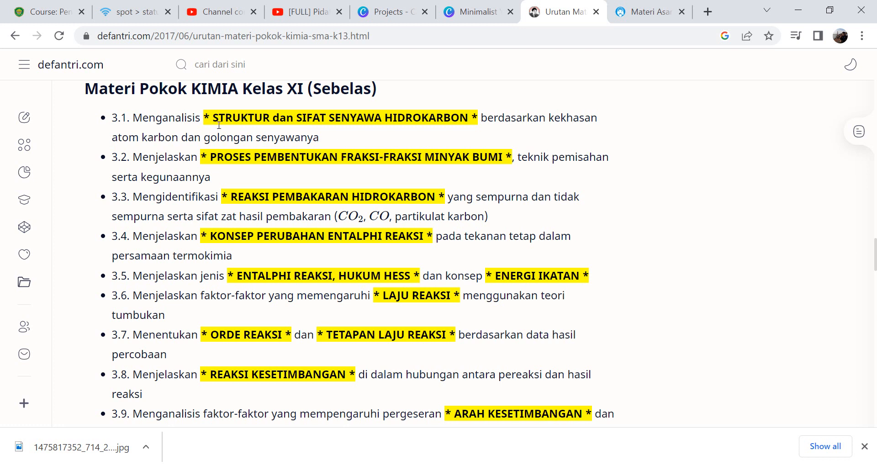
left_click_drag(213, 120, 474, 127)
key("ctrl+c")
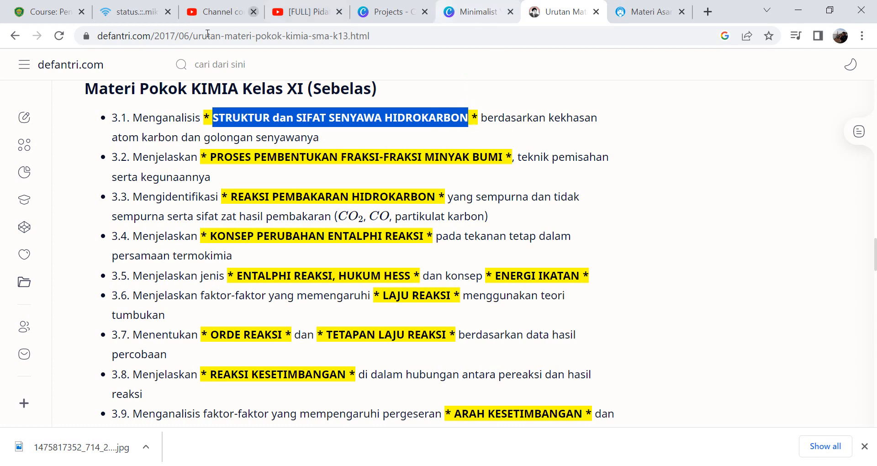
left_click(45, 12)
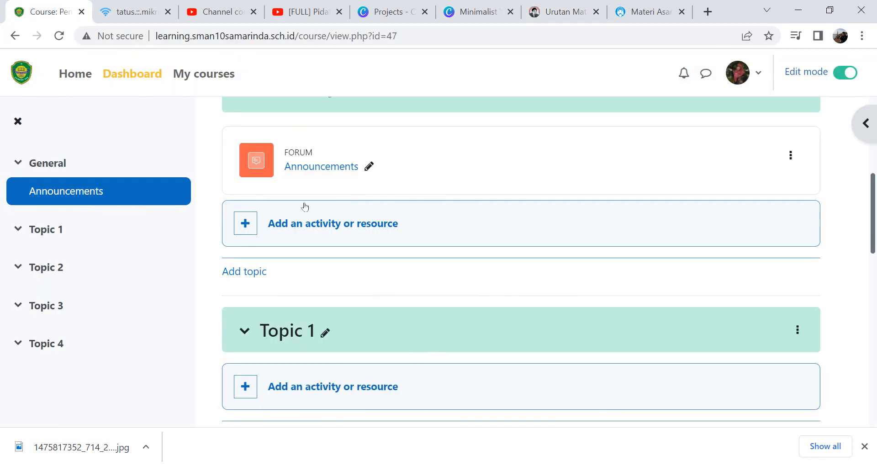
left_click(327, 334)
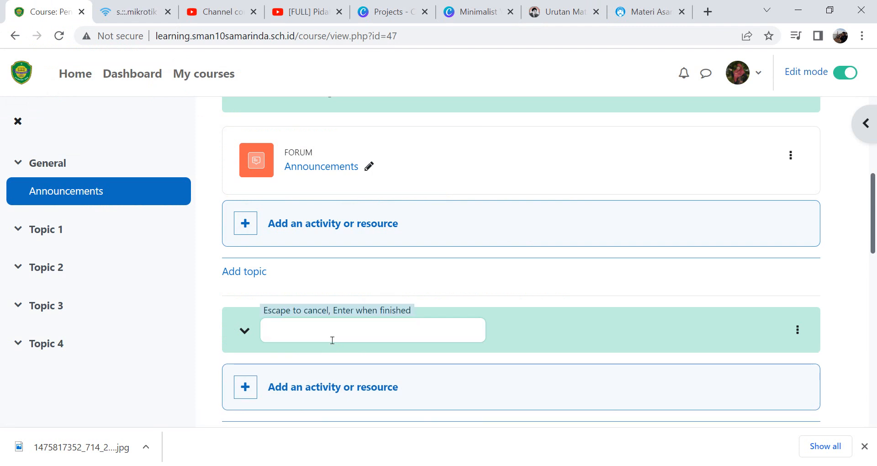
key("ctrl+v")
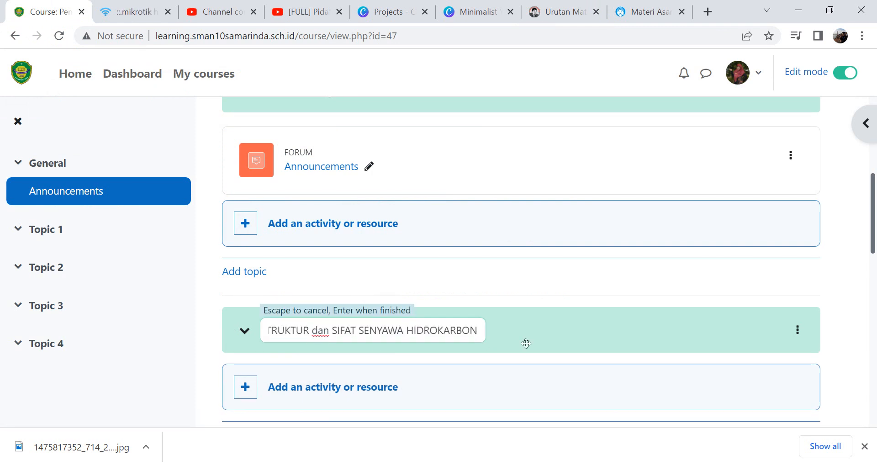
key("Return")
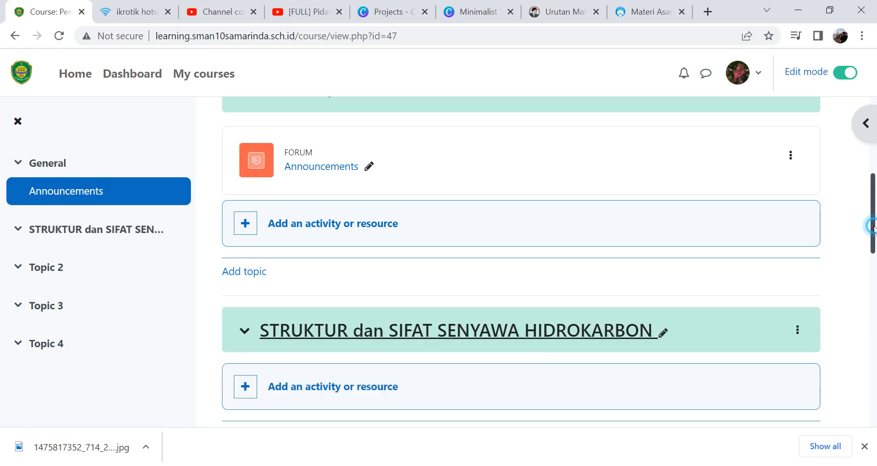
- Rename Topic 2 to PROSES PEMBENTUKAN FRAKSI-FRAKSI MINYAK BUMI, copying the title from the syllabus page
left_click_drag(874, 236, 875, 266)
scroll(875, 266, "down", 1)
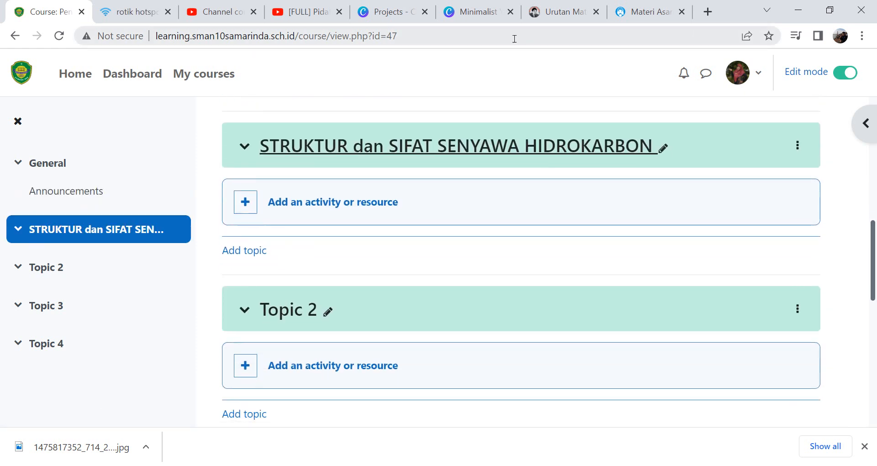
left_click(548, 12)
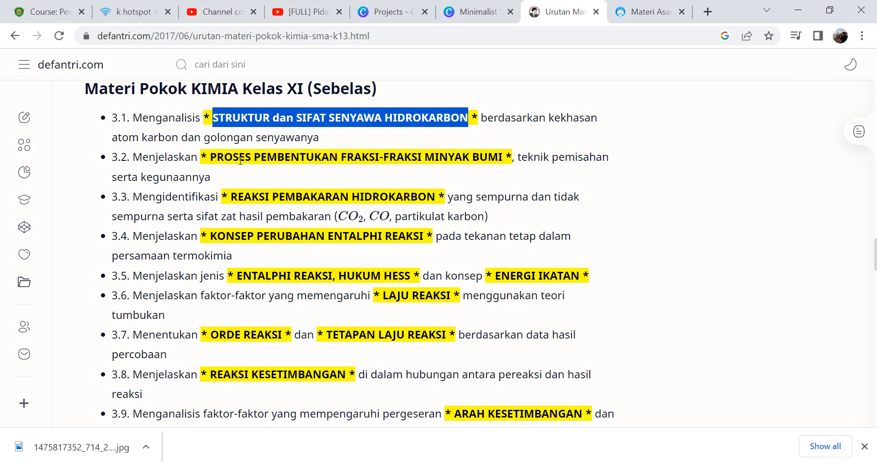
left_click_drag(210, 159, 503, 168)
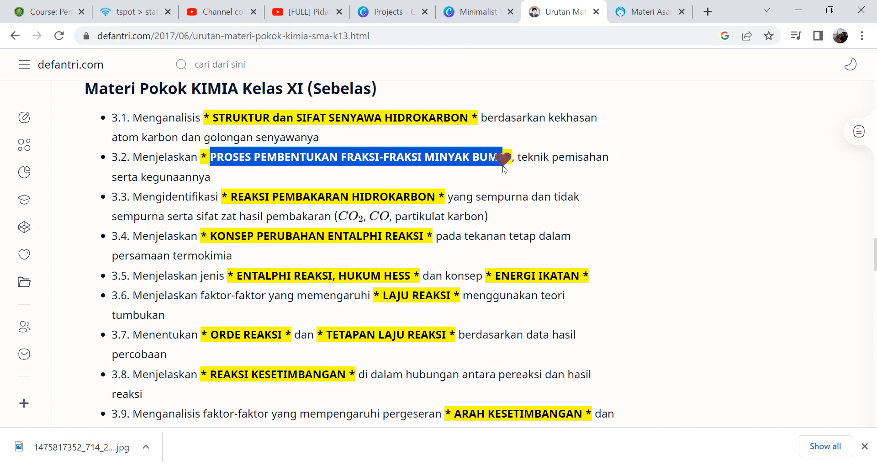
left_click(50, 13)
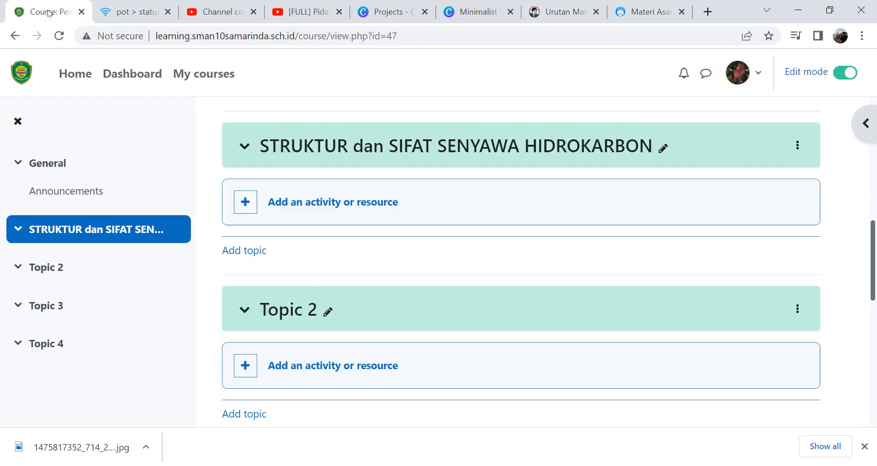
left_click(327, 311)
key("ctrl+v")
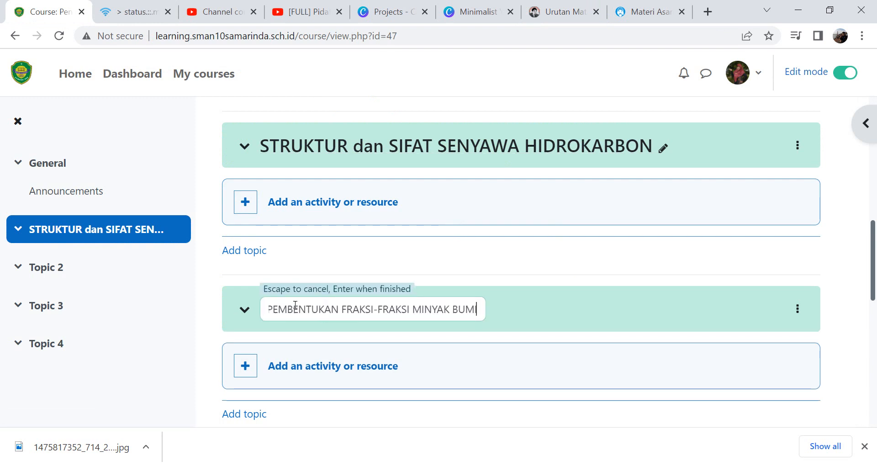
key("Return")
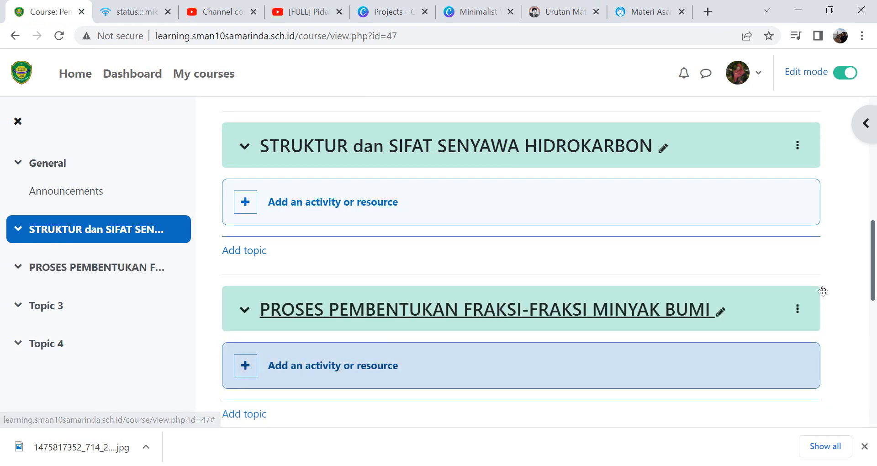
- Rename Topic 3 to LAJU REAKSI, copying the title from the syllabus page
scroll(873, 263, "down", 4)
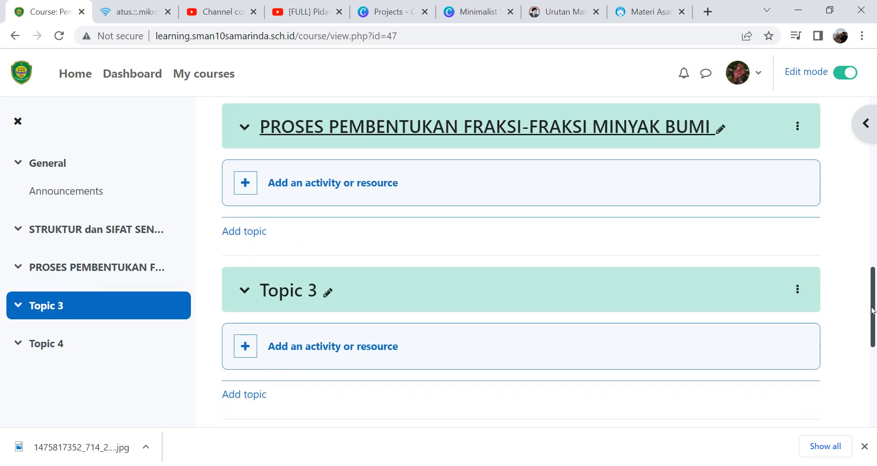
left_click(562, 12)
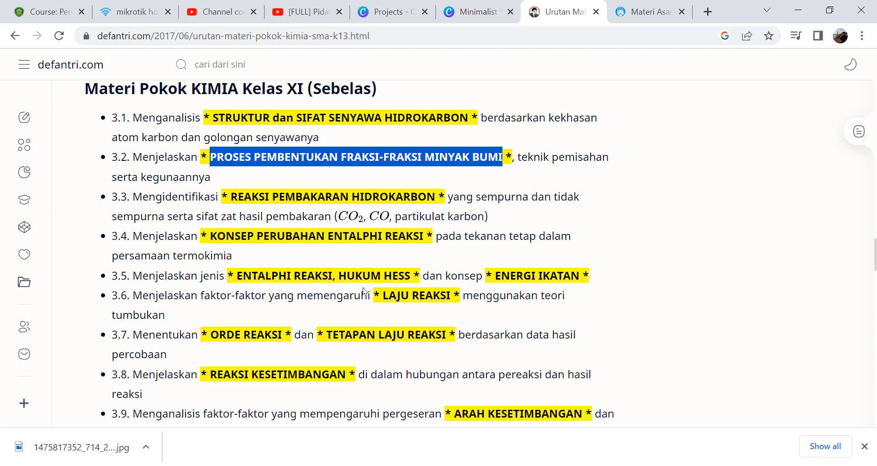
left_click_drag(388, 296, 455, 295)
key("ctrl+c")
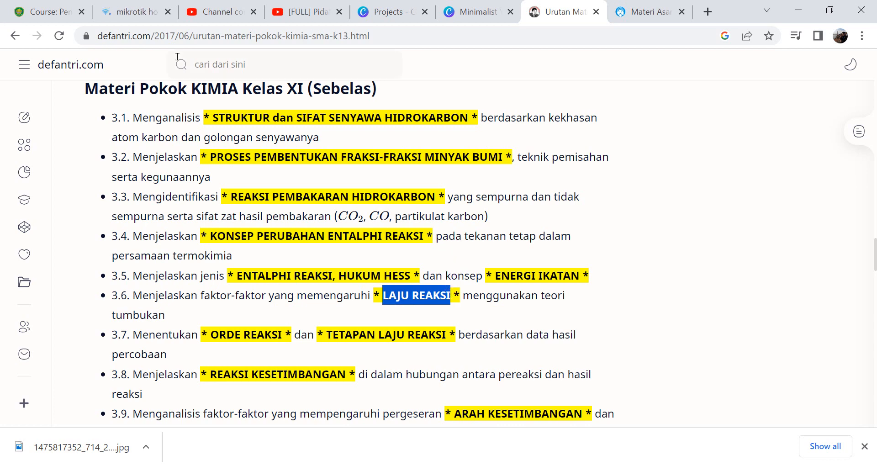
left_click(49, 12)
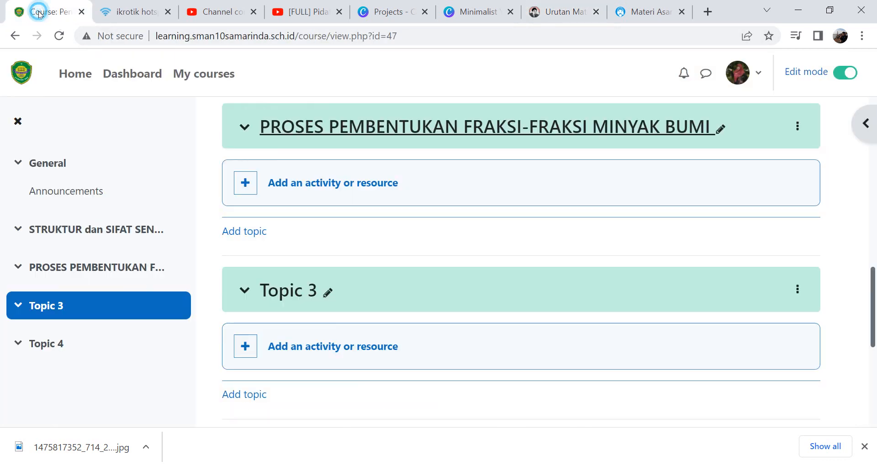
left_click(328, 292)
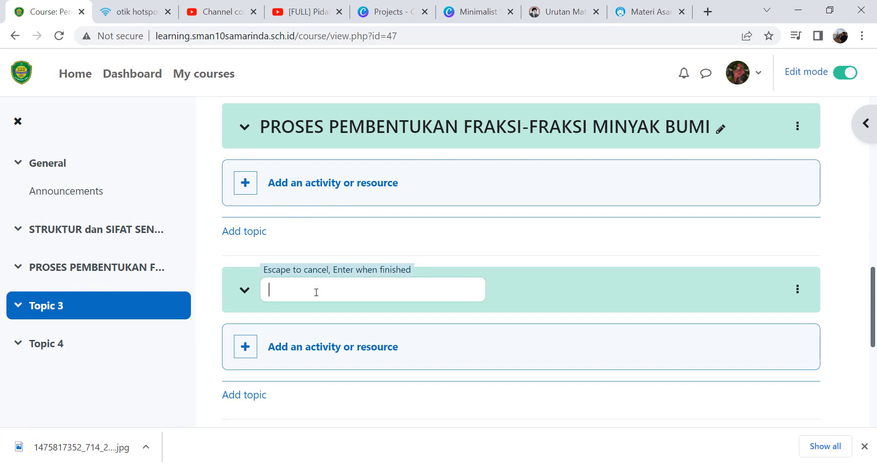
key("ctrl+v")
key("Return")
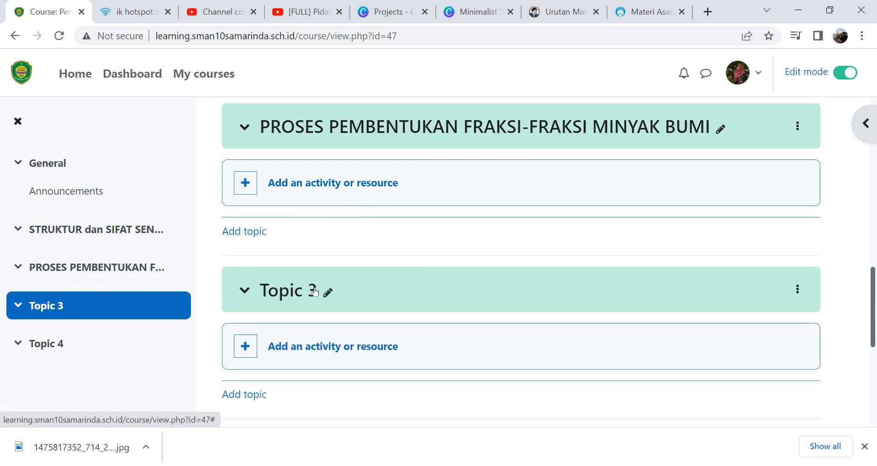
- Rename Topic 4 to REAKSI KESETIMBANGAN, copying the title from the syllabus page
scroll(874, 279, "down", 3)
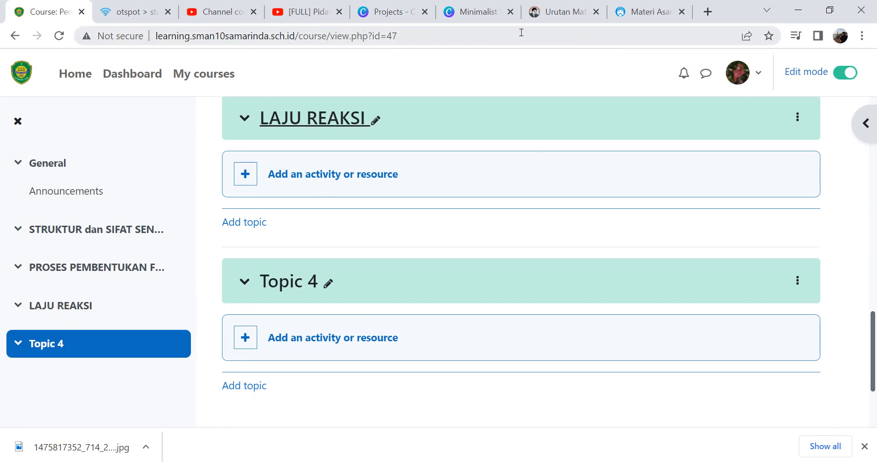
left_click(561, 12)
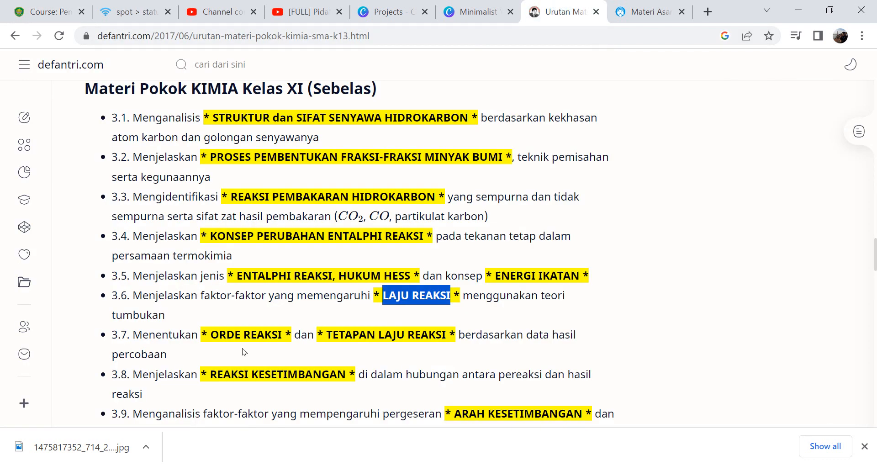
left_click_drag(210, 374, 349, 381)
key("ctrl+c")
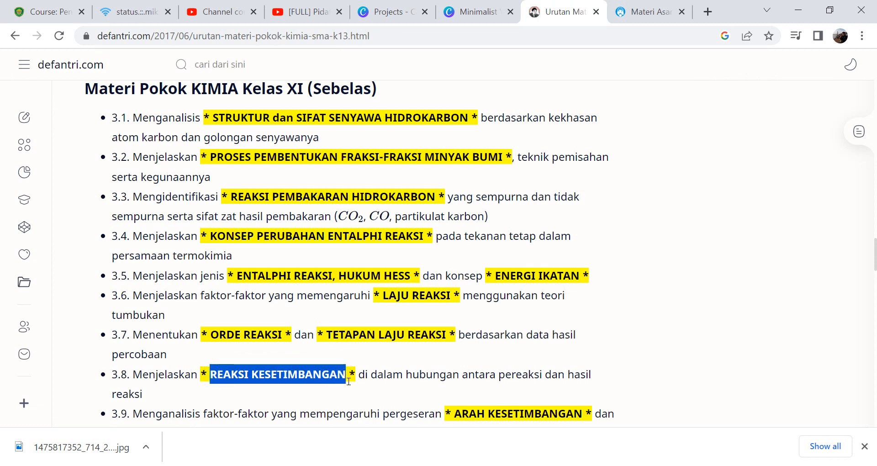
left_click(48, 11)
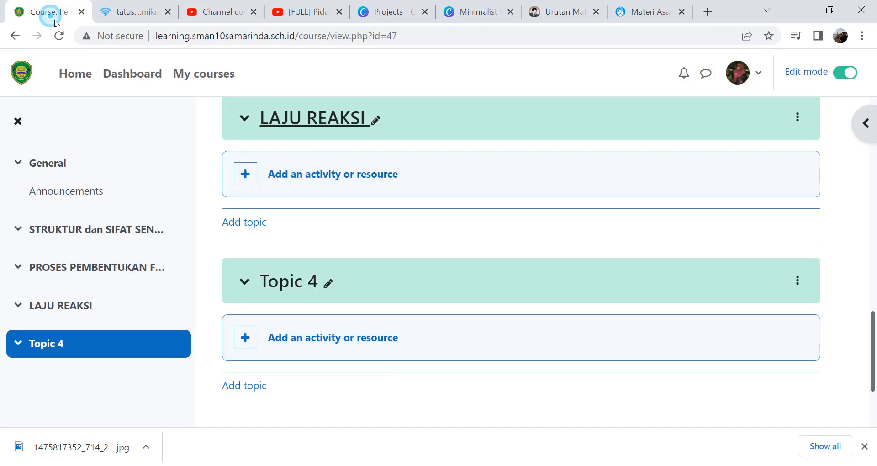
left_click(328, 283)
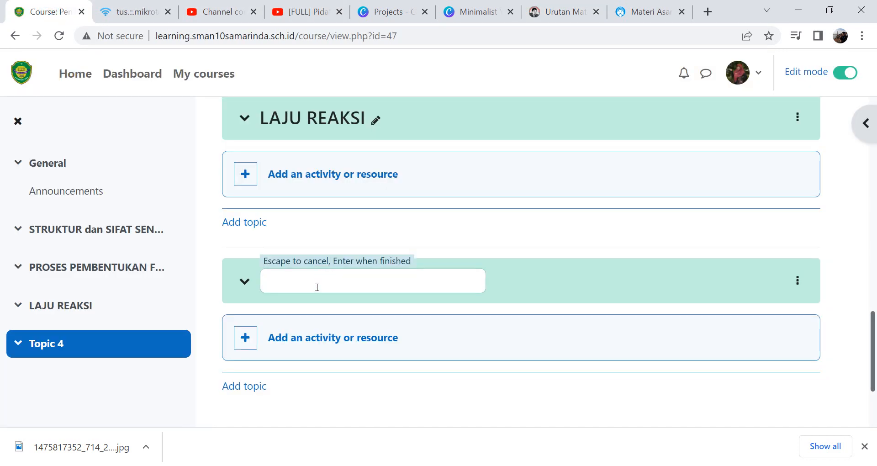
key("ctrl+v")
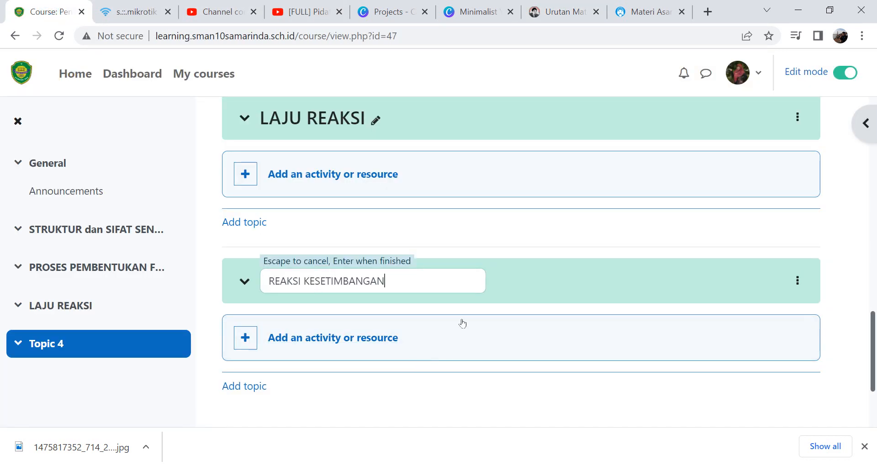
key("Return")
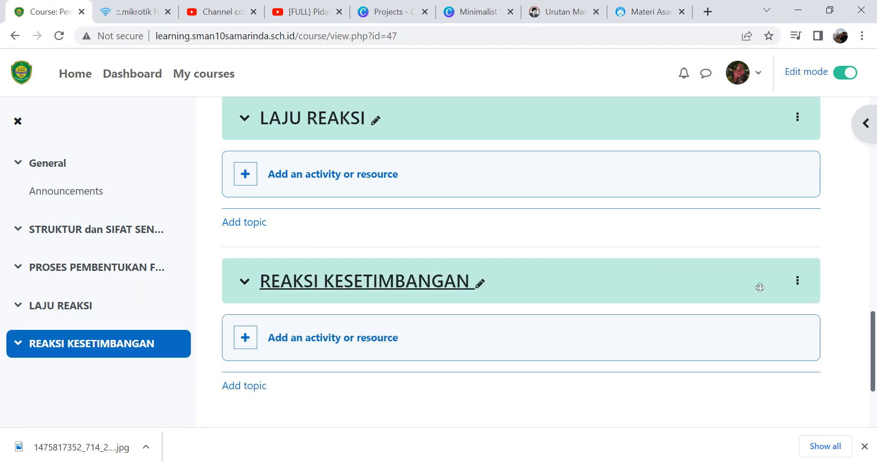
- Add a new topic after the REAKSI KESETIMBANGAN section
left_click(874, 338)
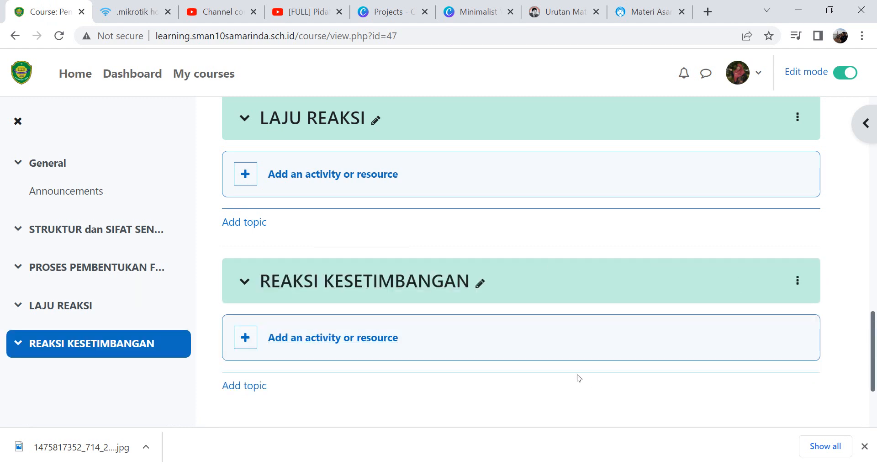
left_click(238, 386)
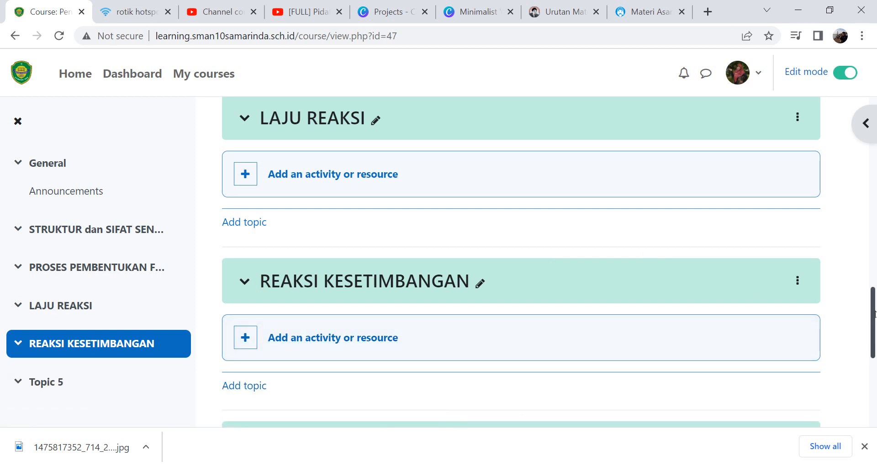
left_click_drag(873, 312, 875, 363)
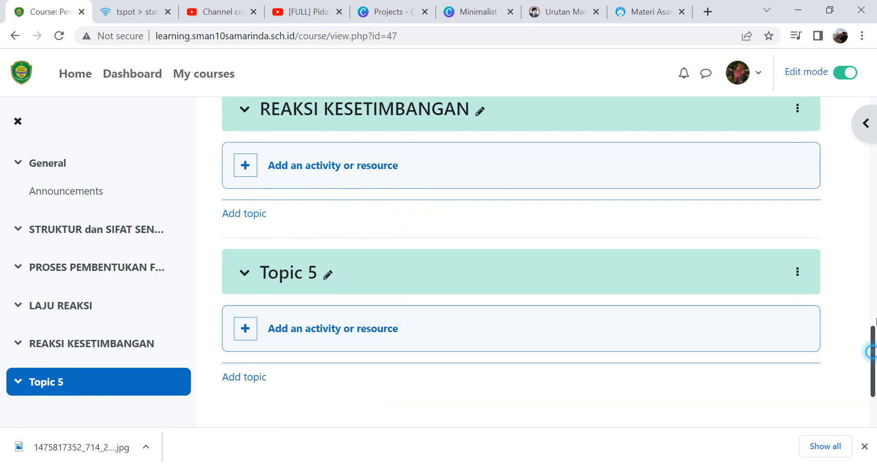
- Delete the Announcements forum from the General section
left_click_drag(869, 352, 856, 310)
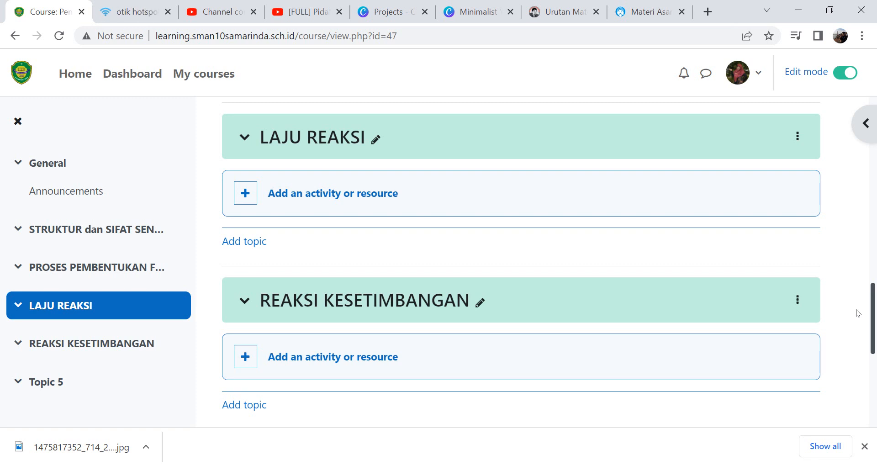
scroll(855, 308, "up", 10)
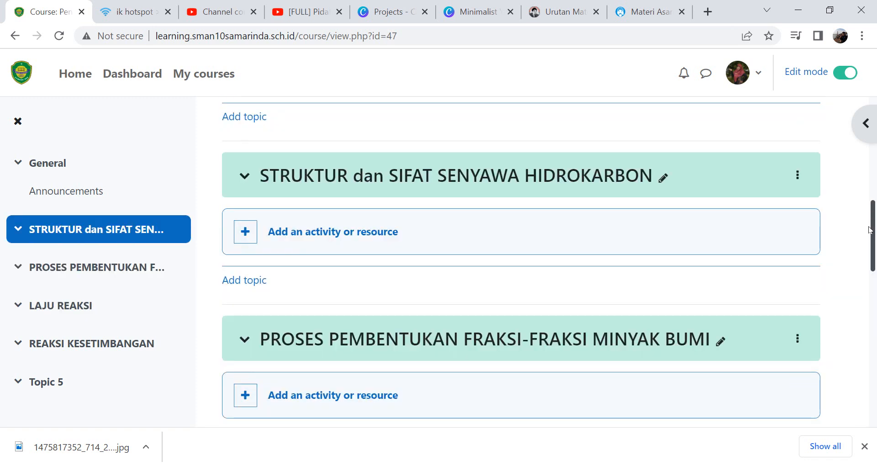
scroll(858, 182, "up", 3)
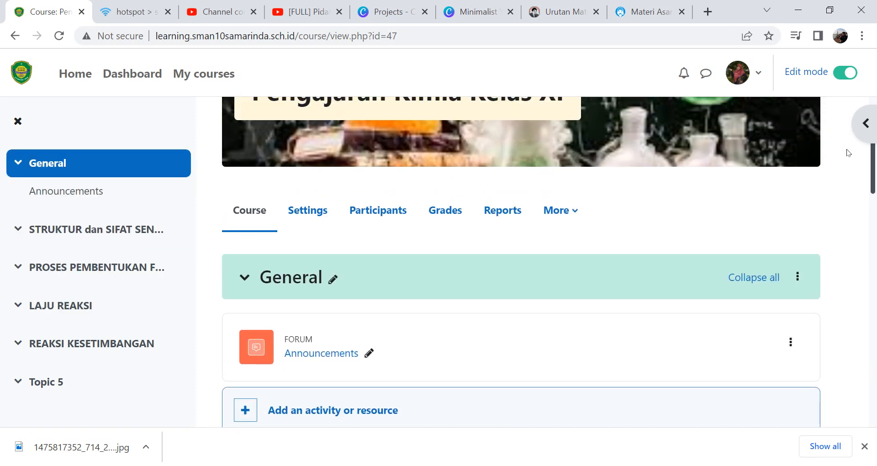
scroll(847, 157, "down", 1)
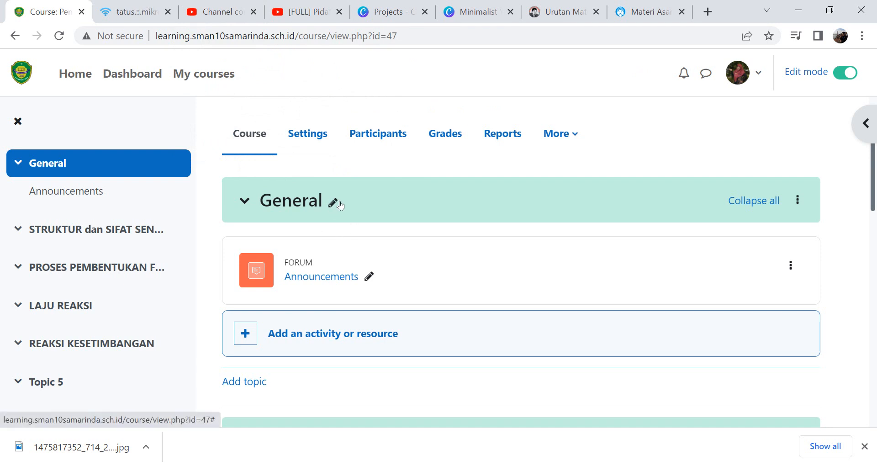
left_click(792, 268)
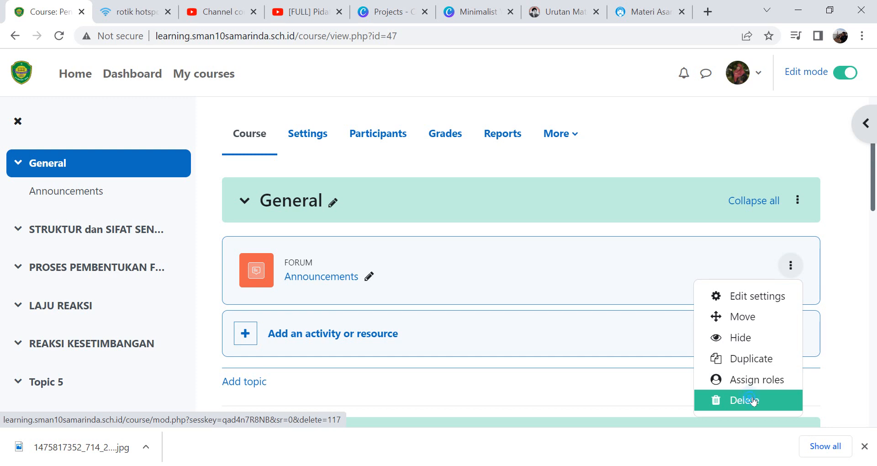
left_click(752, 400)
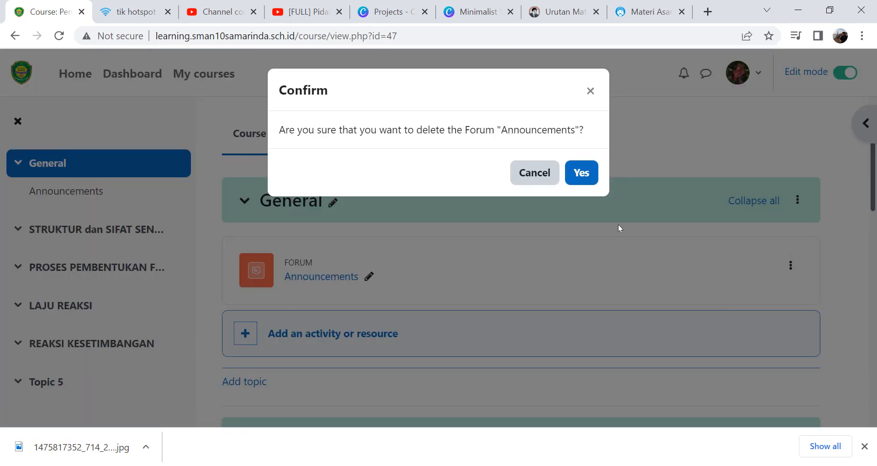
left_click(581, 175)
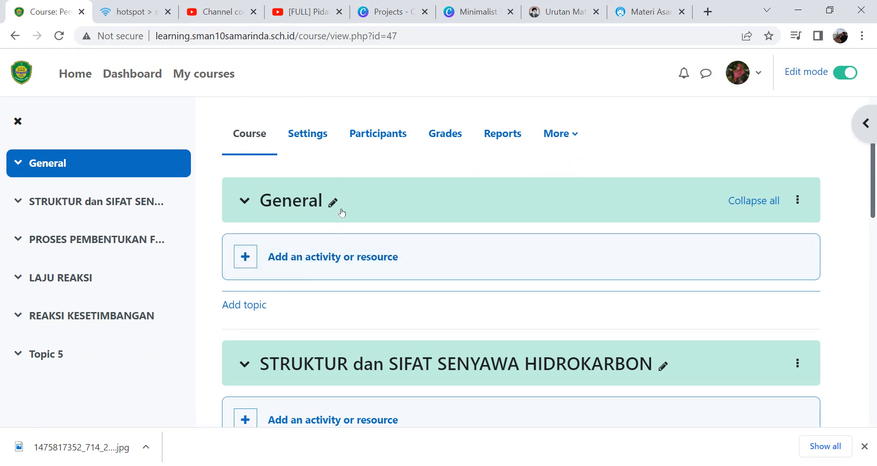
- Open the General section's settings for editing and place the cursor in its summary
left_click(797, 201)
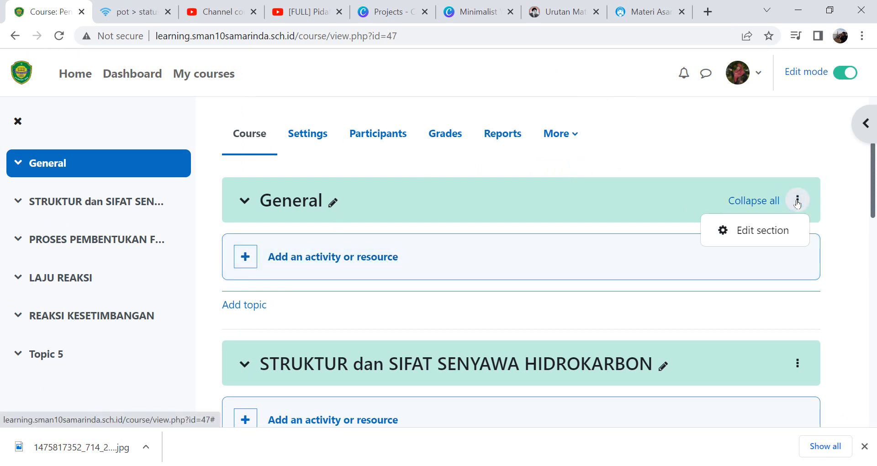
left_click(759, 233)
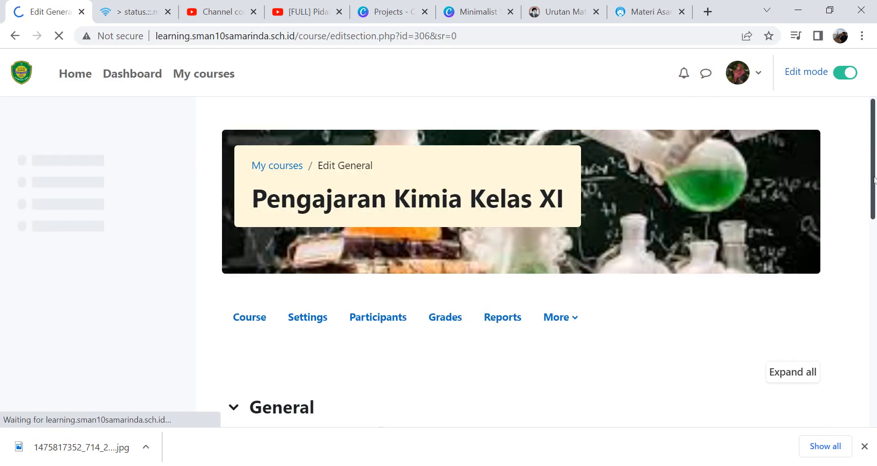
left_click_drag(874, 175, 874, 282)
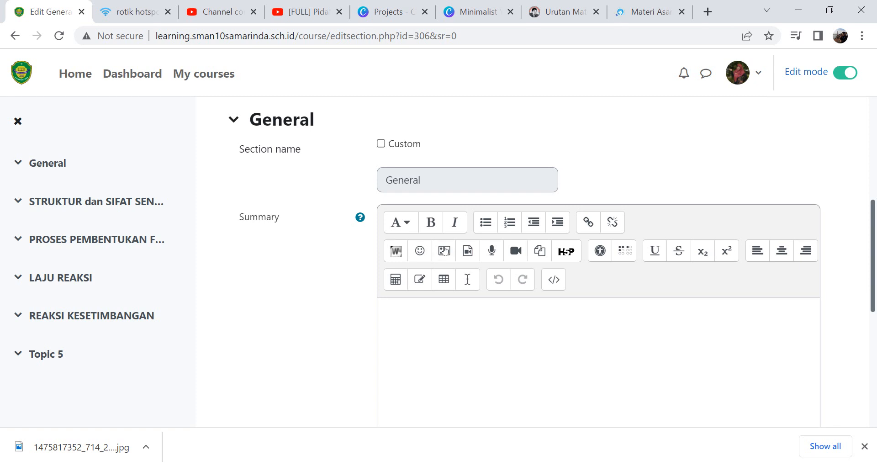
left_click(479, 323)
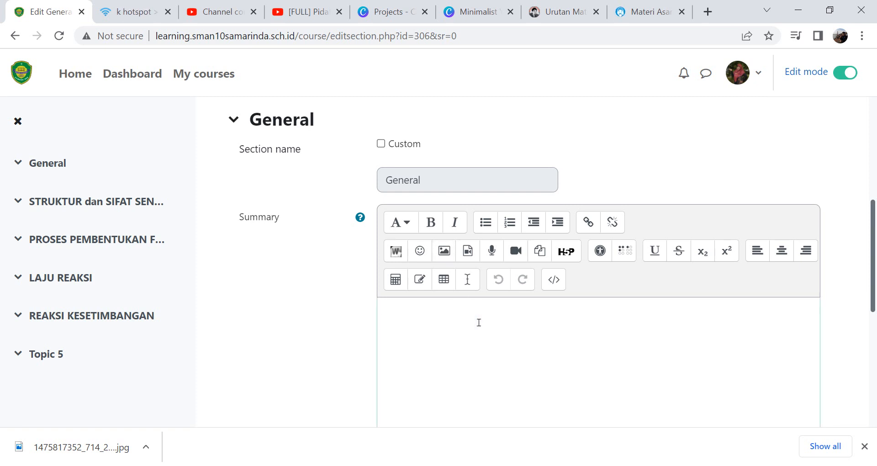
- Open the site home page in a new tab and browse the course list to the Pelatihan category
right_click(86, 76)
left_click(113, 86)
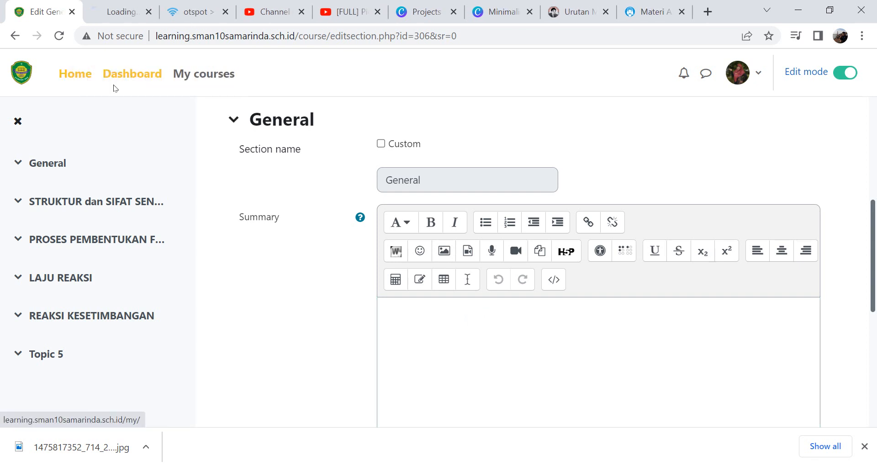
left_click(117, 12)
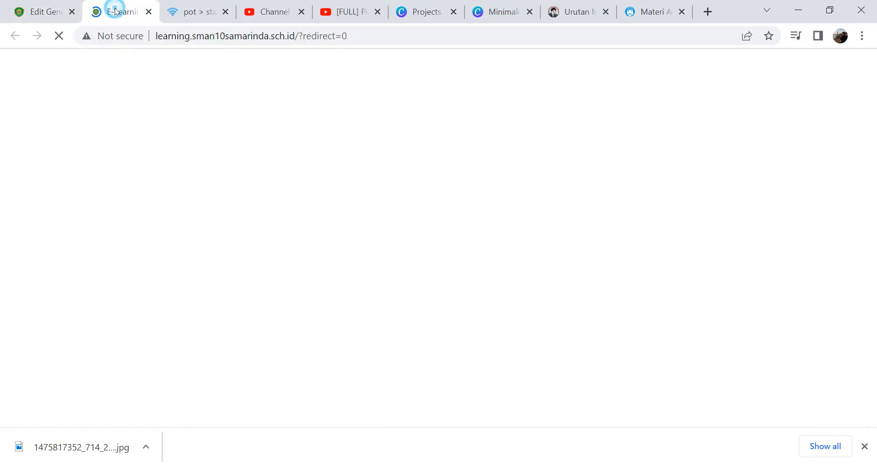
left_click(872, 271)
left_click(872, 273)
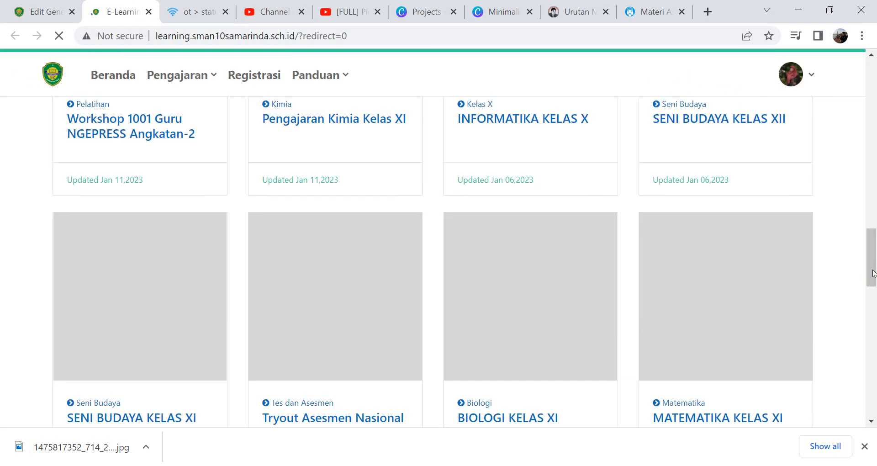
left_click(872, 272)
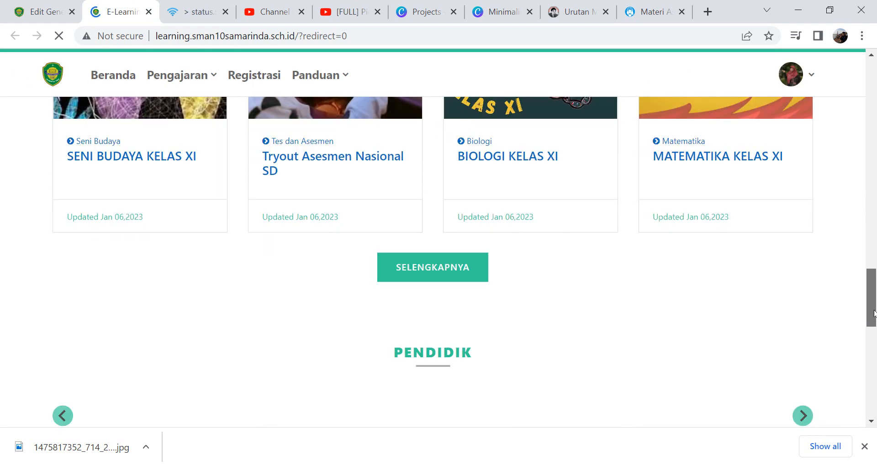
left_click(459, 267)
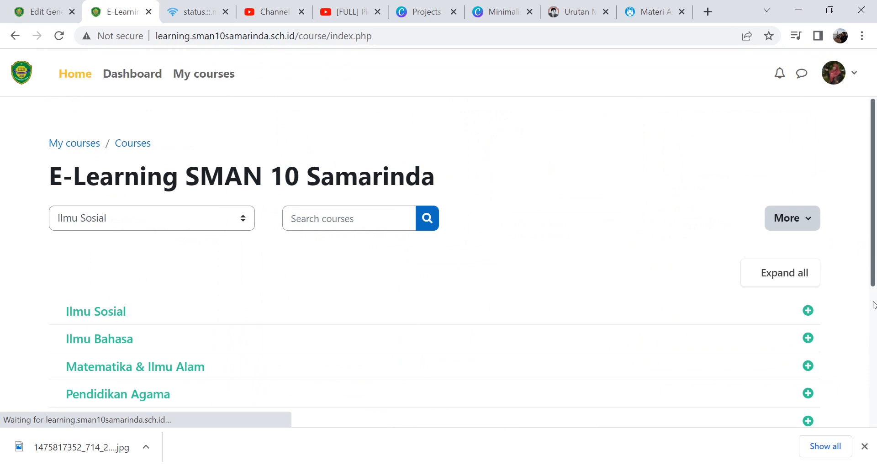
scroll(873, 305, "down", 5)
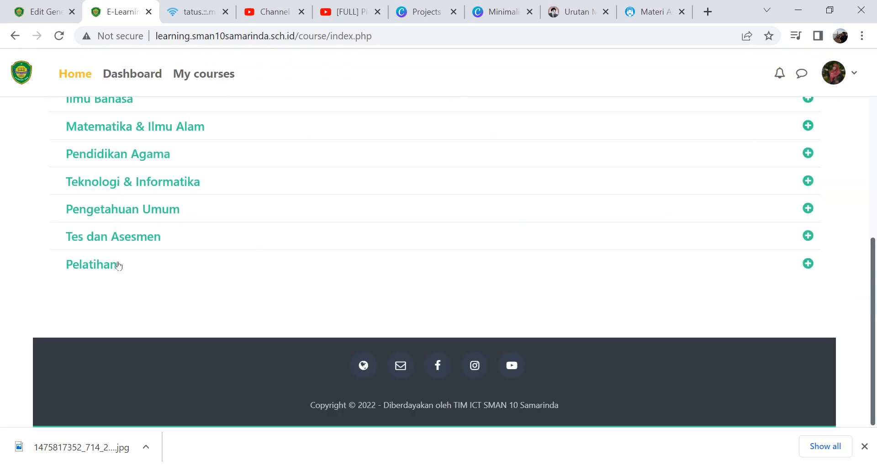
left_click(90, 263)
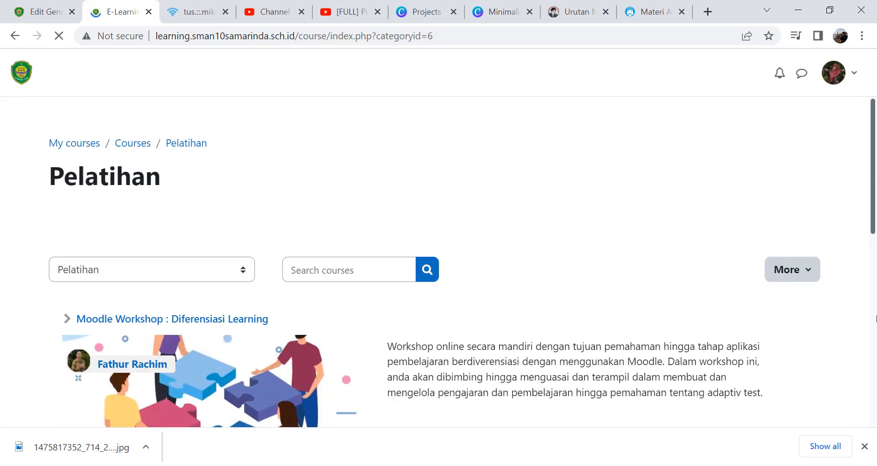
left_click(872, 293)
scroll(465, 278, "down", 1)
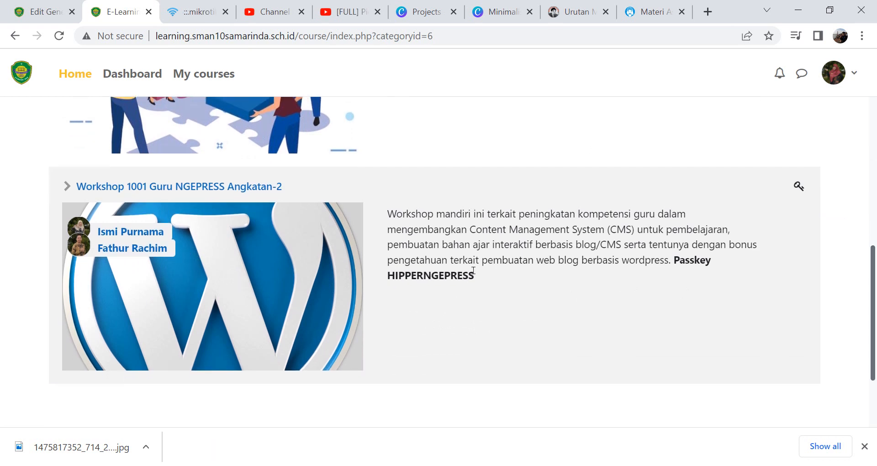
- Open the Workshop 1001 Guru NGEPRESS Angkatan-2 course and self-enrol by entering the course enrolment key
left_click(172, 186)
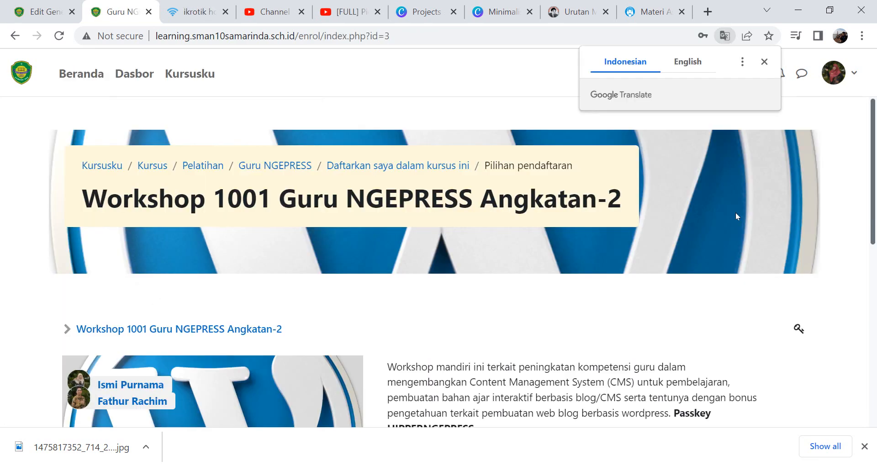
scroll(370, 301, "down", 6)
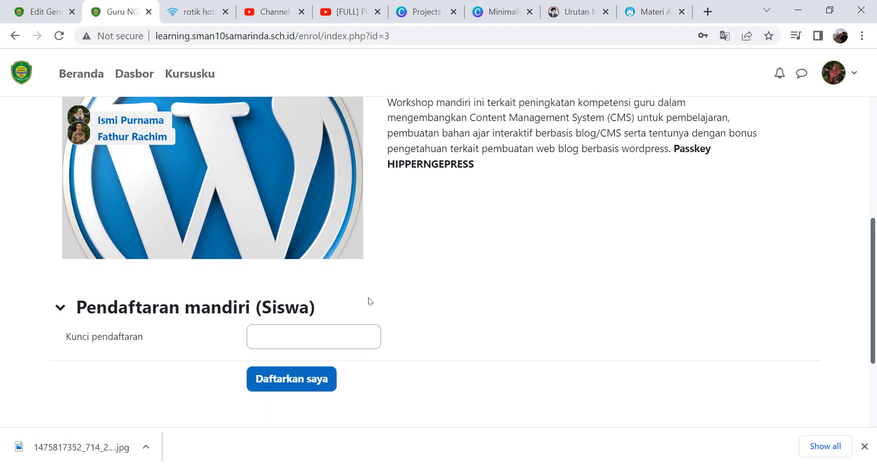
left_click(294, 337)
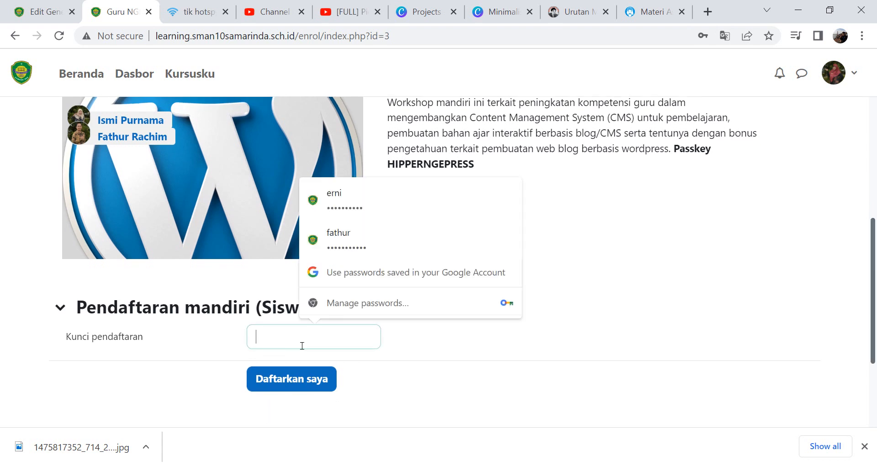
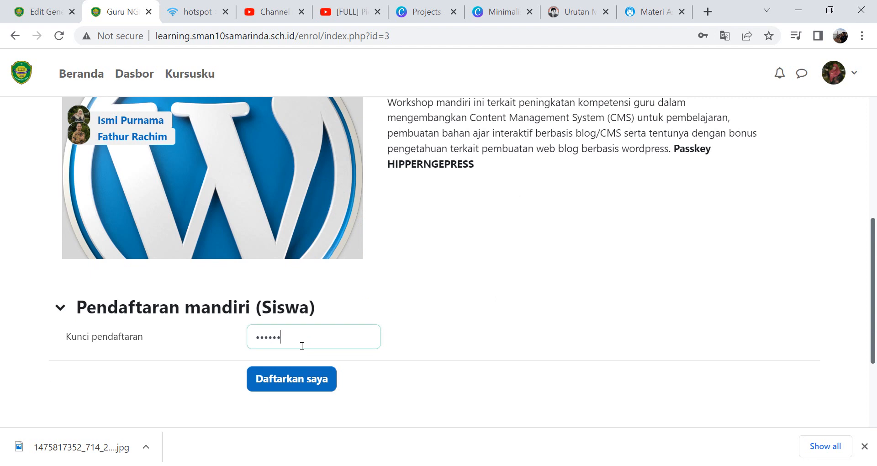
left_click(301, 386)
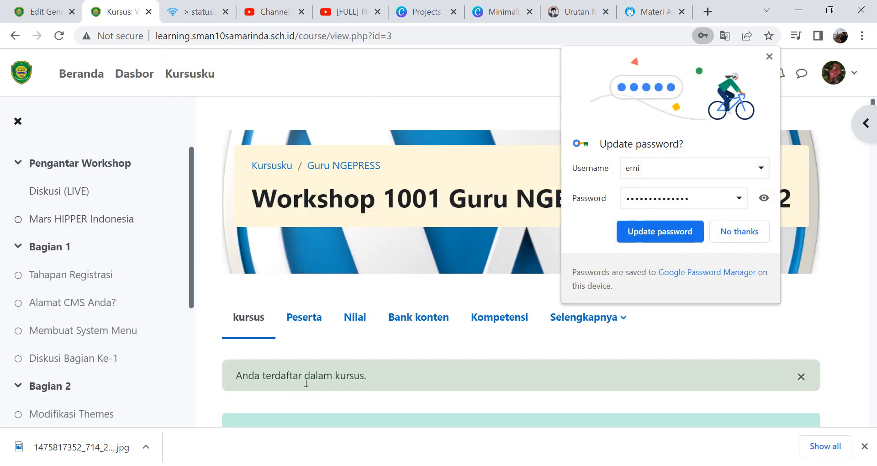
left_click(735, 232)
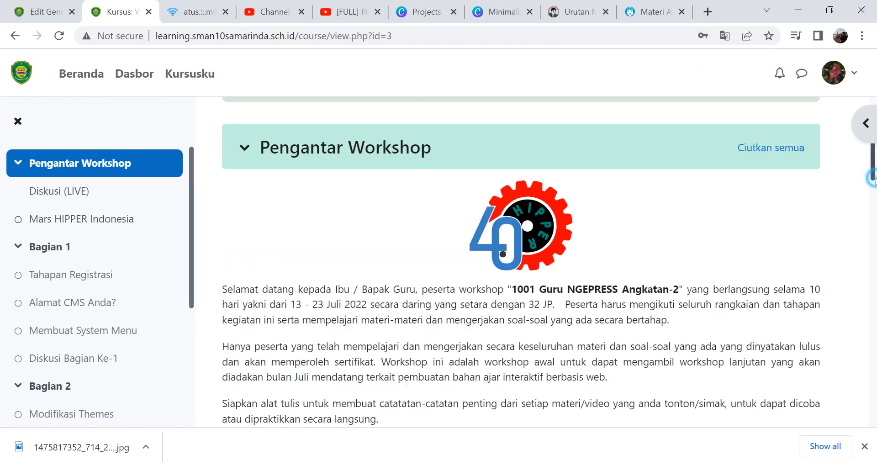
- Select and copy the welcome paragraphs in the workshop's Pengantar Workshop section
left_click(875, 178)
scroll(874, 169, "down", 1)
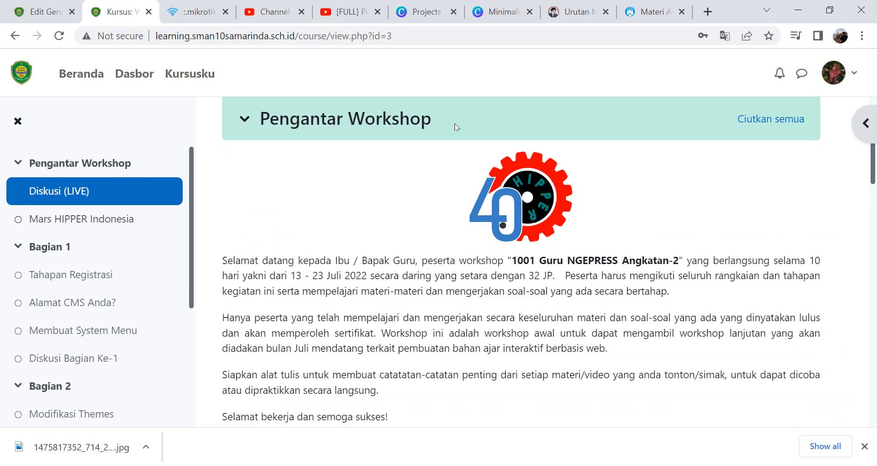
scroll(873, 178, "down", 3)
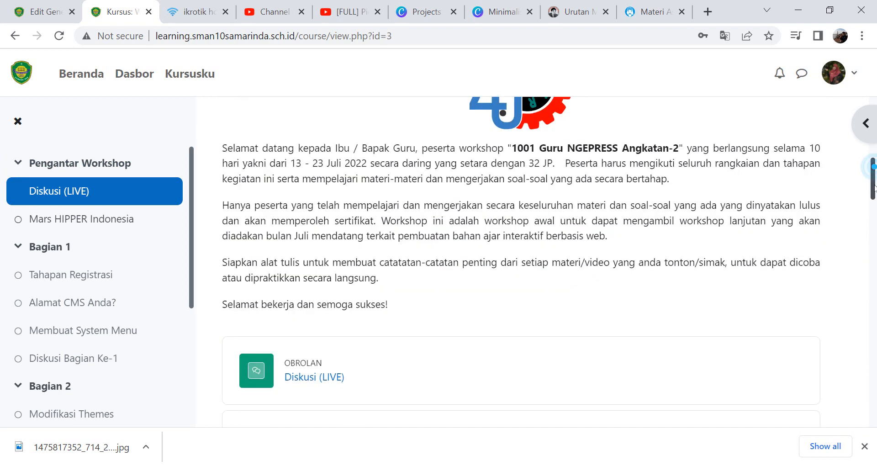
scroll(873, 181, "up", 1)
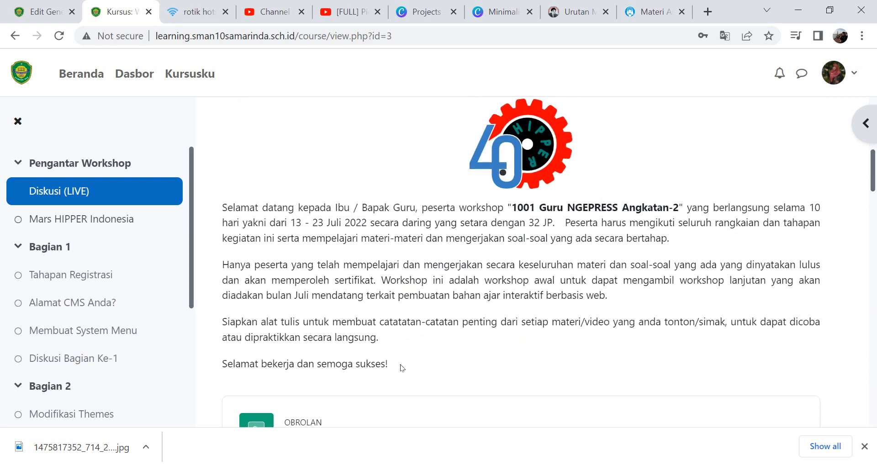
left_click_drag(400, 363, 206, 218)
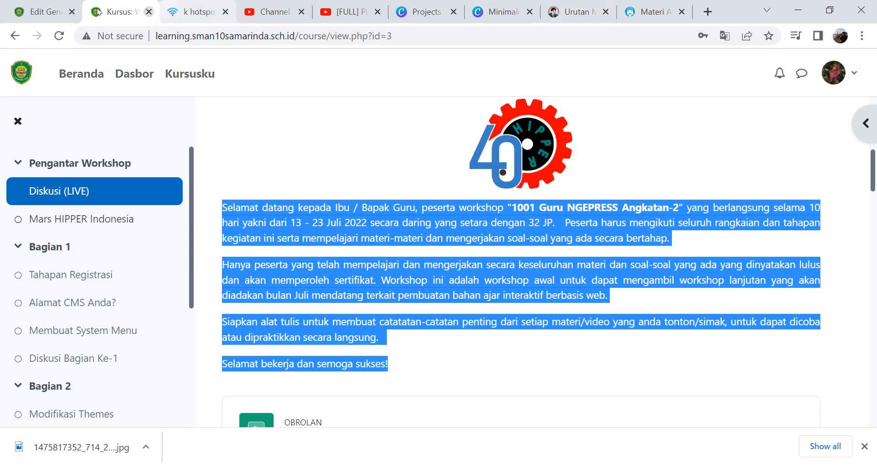
- Paste the copied welcome text into the General section's summary
left_click(37, 14)
left_click(396, 310)
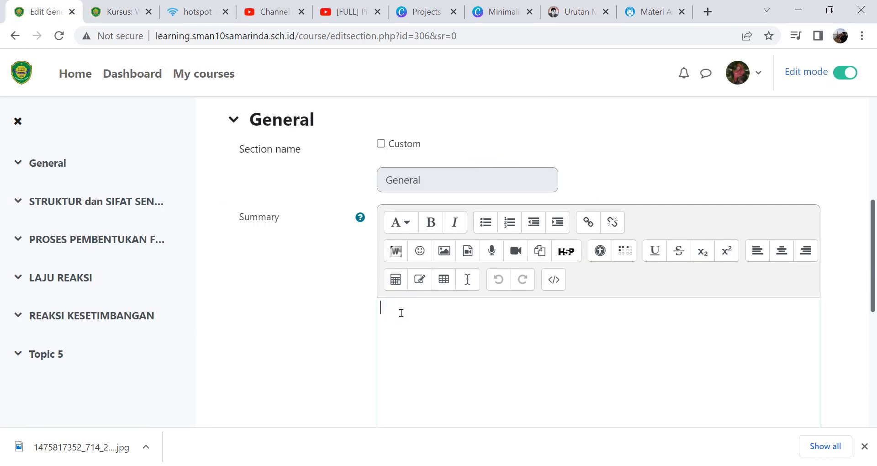
key("ctrl+v")
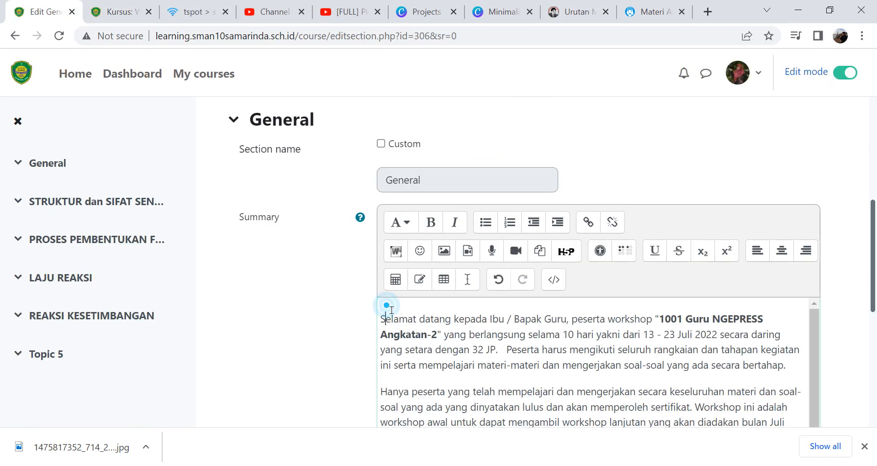
- Enable a custom section name and name the General section Pengantar Pembelajaran
left_click(379, 144)
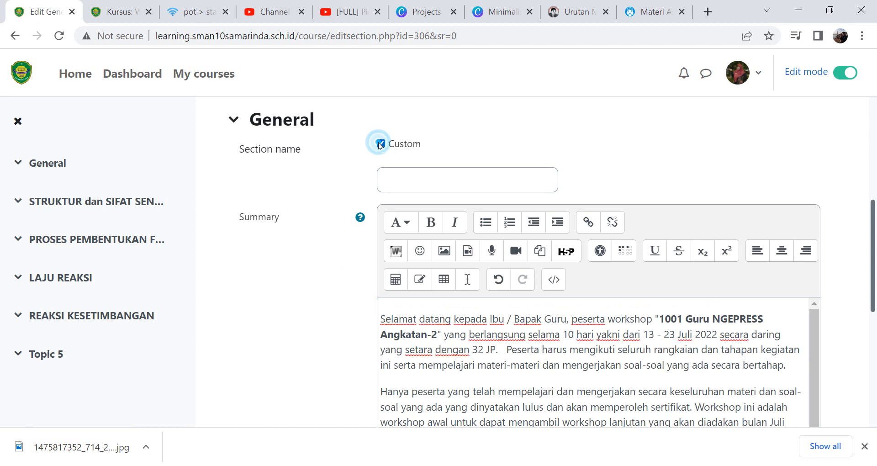
left_click(429, 185)
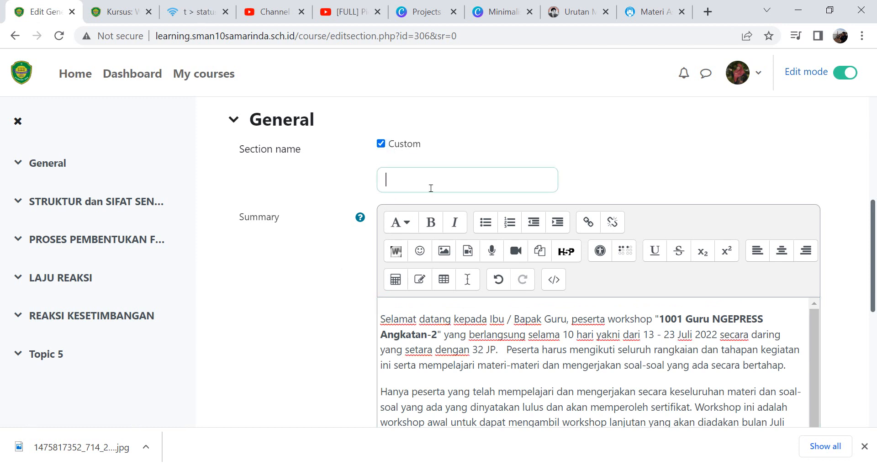
type("Pengantar")
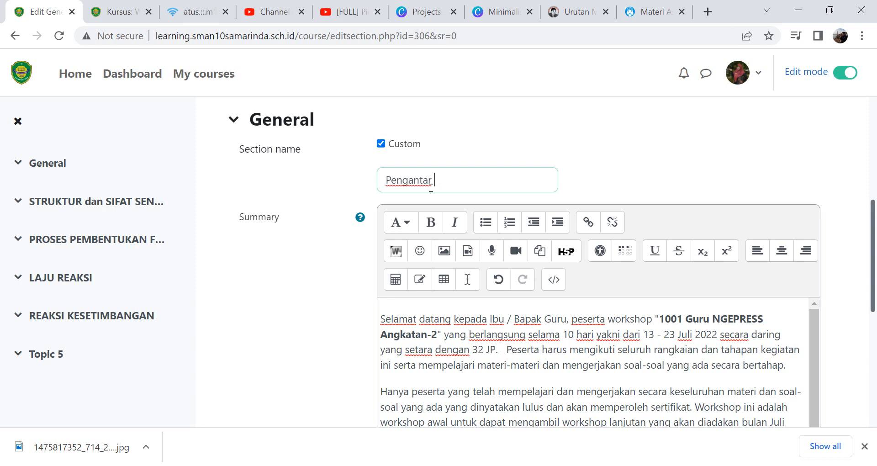
type("Pembelajaran")
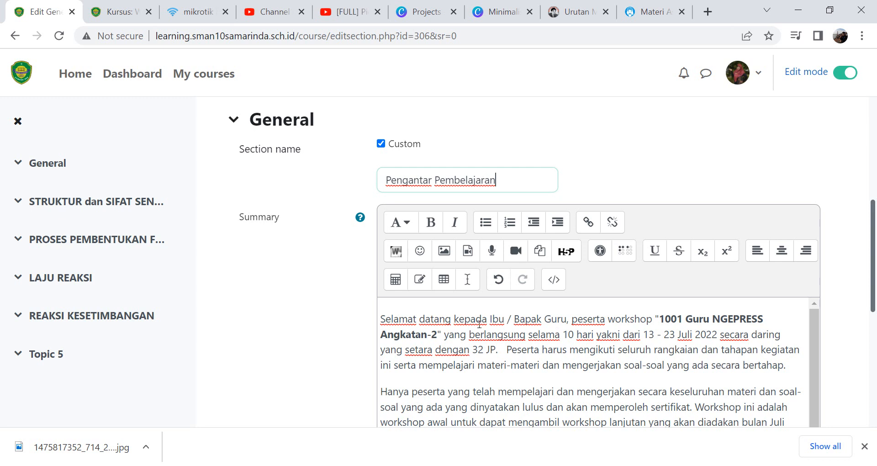
- In the General summary, replace "Ibu / Bapak Guru, peserta" with "siswa-siswi dalam program pembelajaran"
left_click_drag(490, 323, 578, 323)
type("siswa")
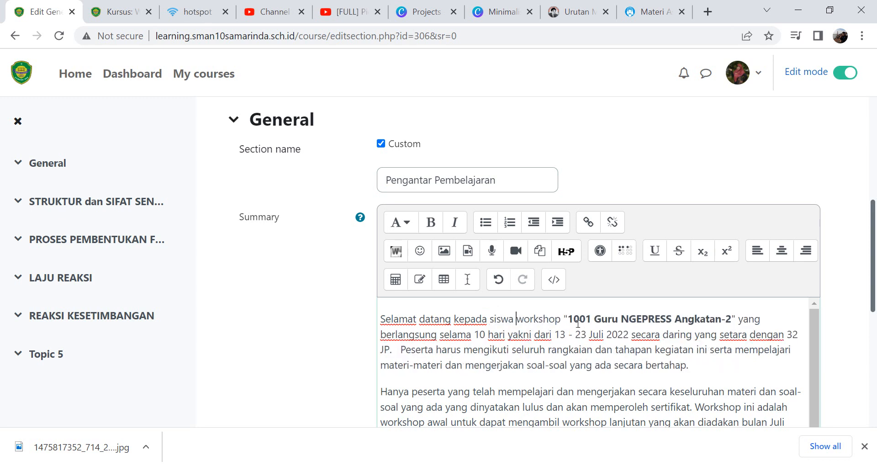
key("BackSpace")
type("-siswi dalam ")
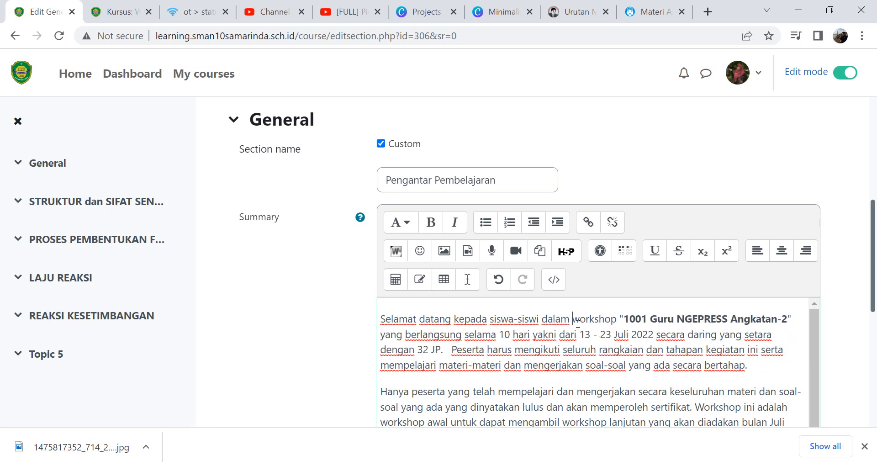
type("program p")
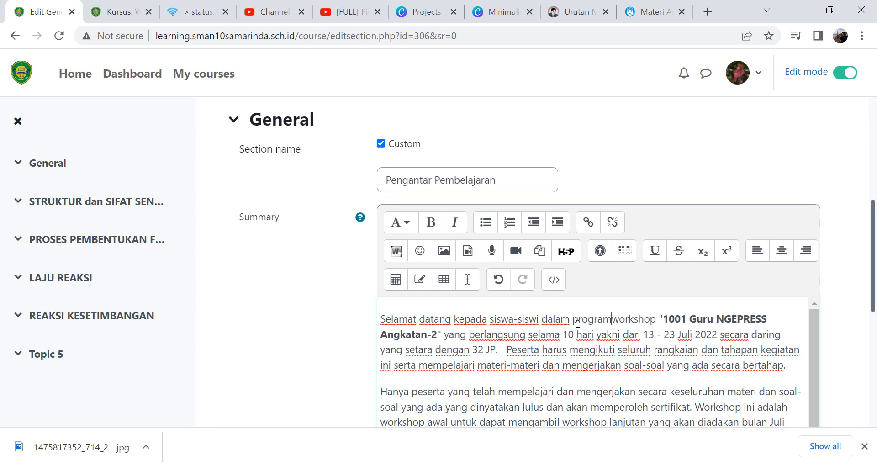
type("embelajaran")
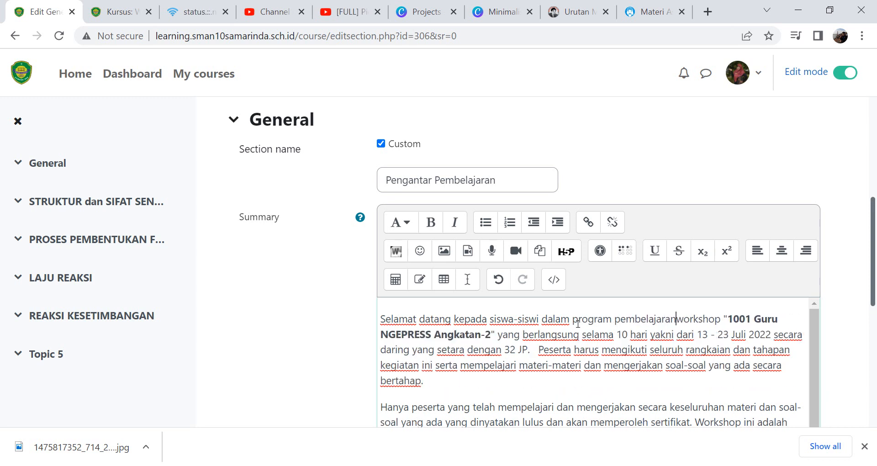
- Replace the text workshop "1001 Guru NGEPRESS Angkatan-2" with the bold course title "Kimia Kelas XI"
key("ctrl+shift+Down")
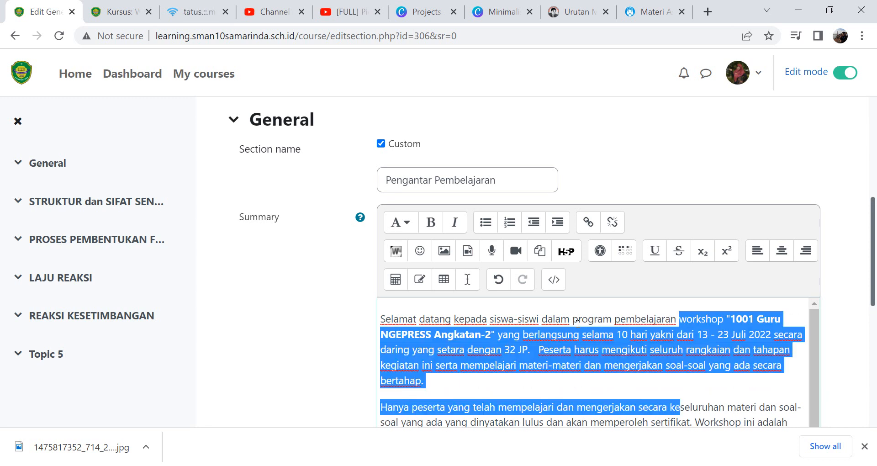
key("Left")
key("ctrl+shift+Right")
key("Delete")
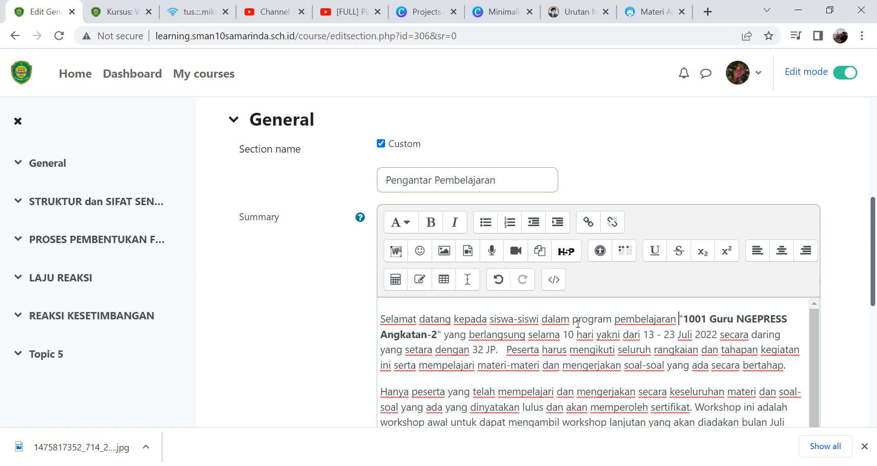
key("ctrl+shift+Right")
key("ctrl+shift+Right")
key("ctrl+shift+Right")
key("ctrl+shift+Right")
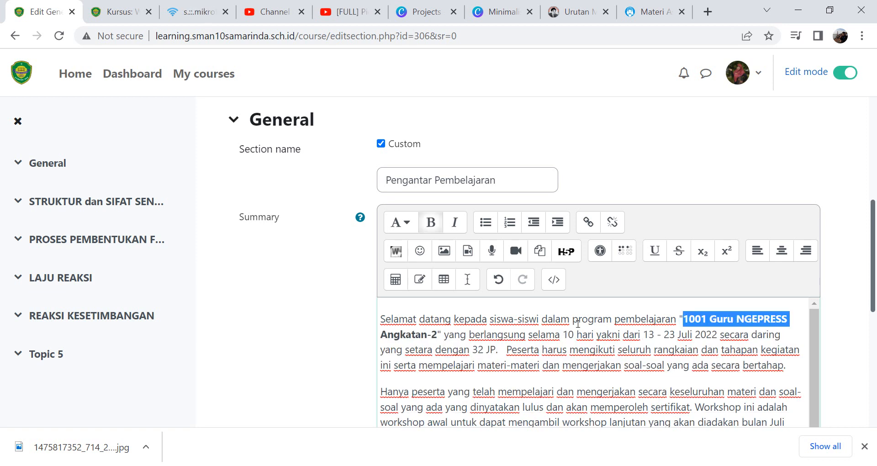
key("shift+Right")
key("shift+Right")
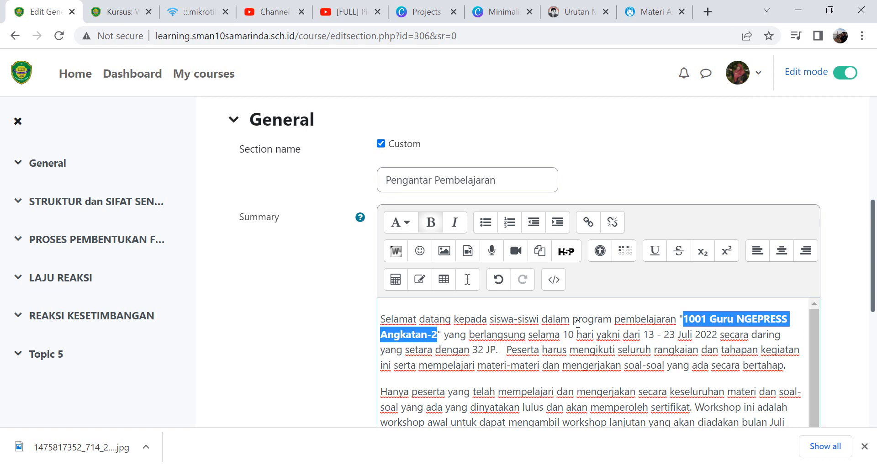
type("Kimia K")
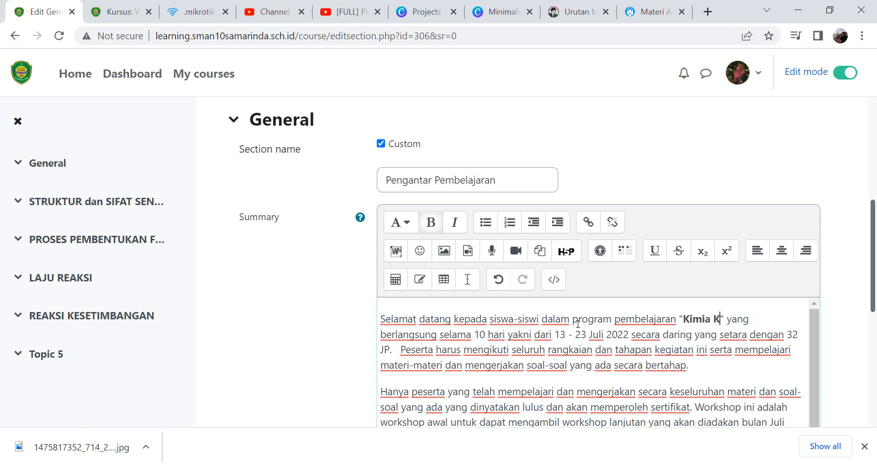
type("elas XI")
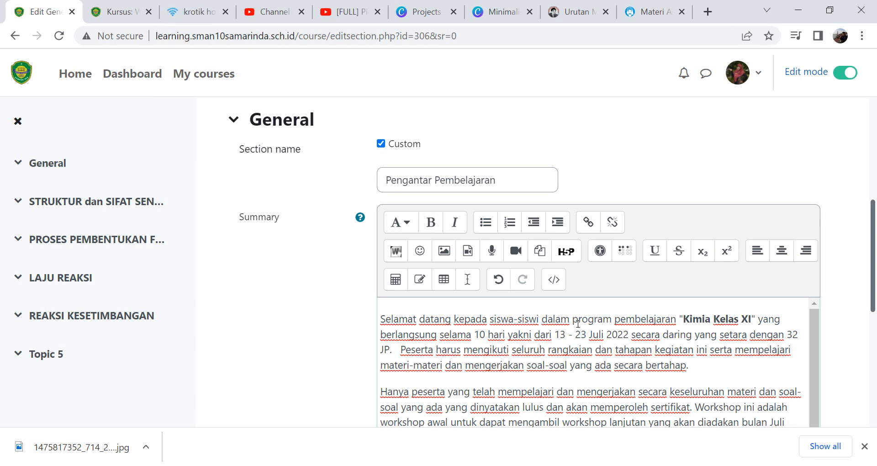
- Change the duration "10 hari" to "1 Semesster" in the first paragraph
key("ctrl+Left")
key("ctrl+Left")
key("ctrl+Left")
key("ctrl+Left")
key("ctrl+shift+Right")
key("ctrl+shift+Right")
type("1 Sementer")
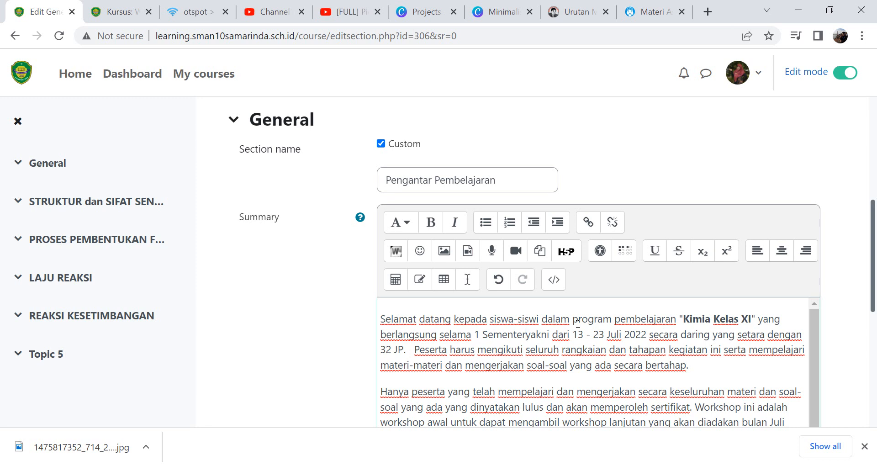
key("BackSpace")
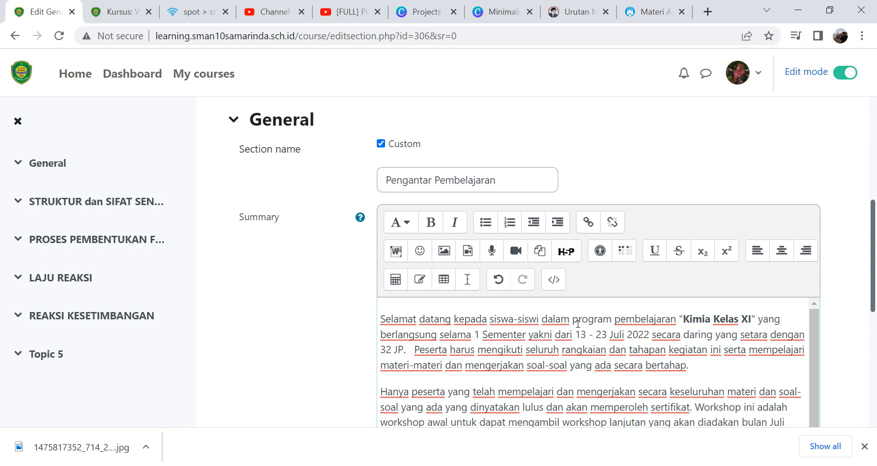
type("ss")
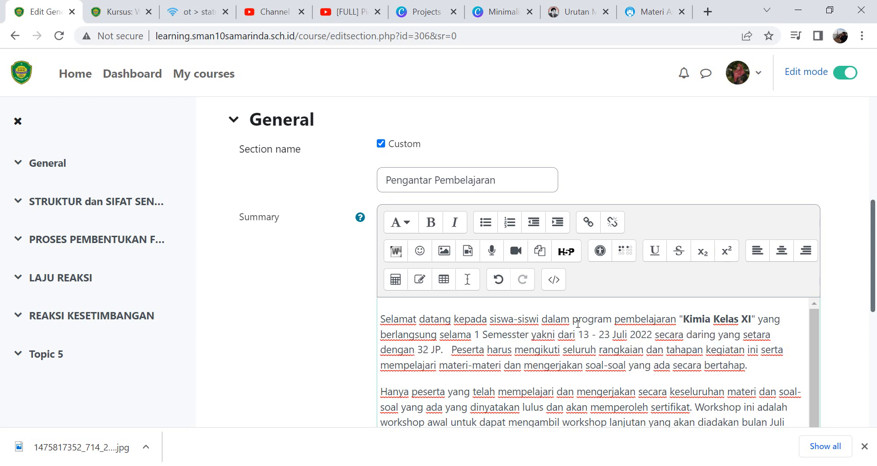
- Replace "yakni dari 13 - 23 Juli 2022 secara" with "dengan pendekatan Hybrid Learning"
key("shift+Right")
key("shift+Right")
key("shift+Right")
key("shift+Right")
key("shift+Right")
key("shift+Right")
key("shift+Right")
key("shift+Right")
key("shift+Right")
key("shift+Right")
key("shift+Right")
key("shift+Right")
key("shift+Right")
key("shift+Right")
key("shift+Right")
key("shift+Right")
key("shift+Right")
key("shift+Right")
key("shift+Right")
key("shift+Right")
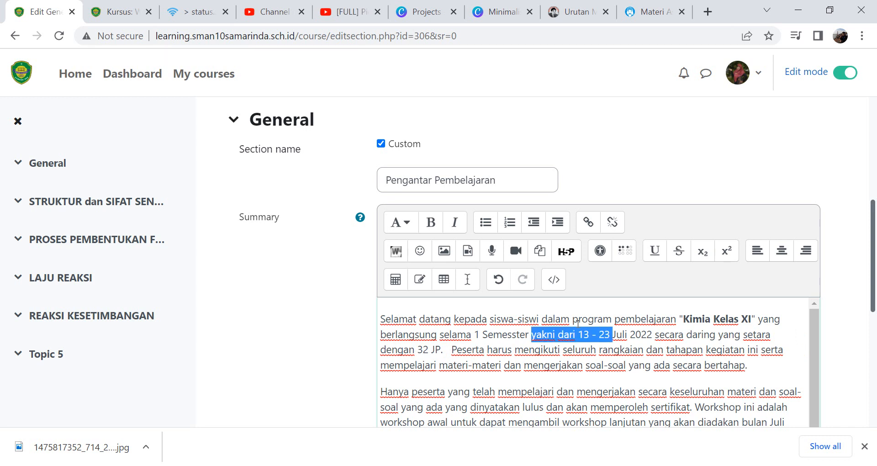
key("shift+Right")
key("shift+Right")
key("shift+Right")
key("shift+Right")
key("shift+Right")
key("shift+Right")
key("shift+Right")
type("dengan pende")
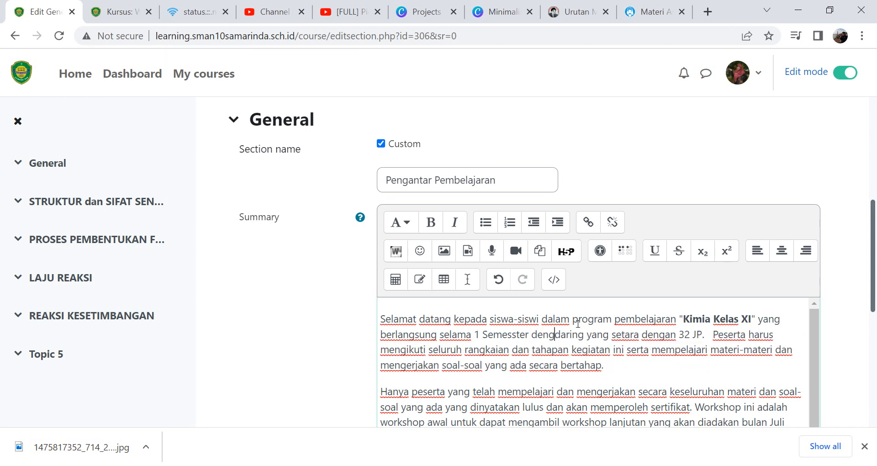
type("katan Hy")
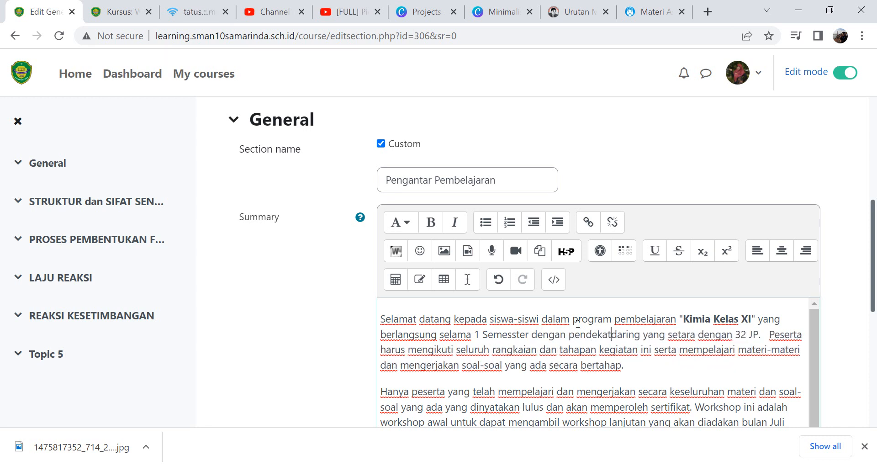
type("brid Lea")
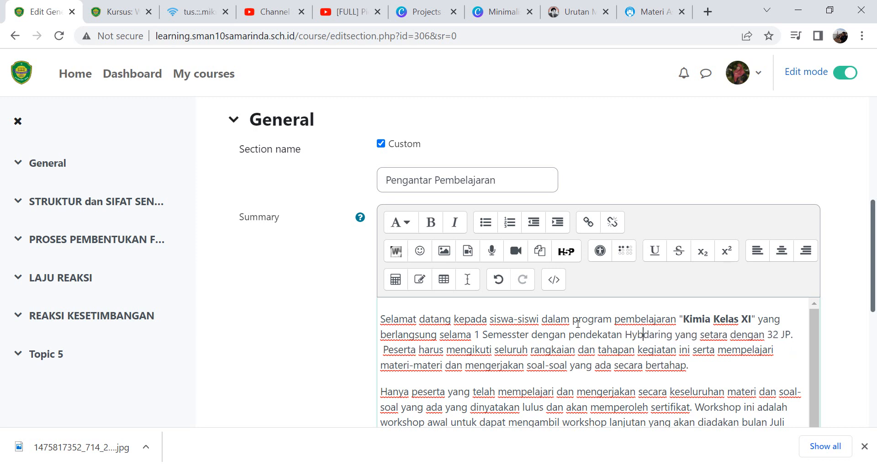
type("rning")
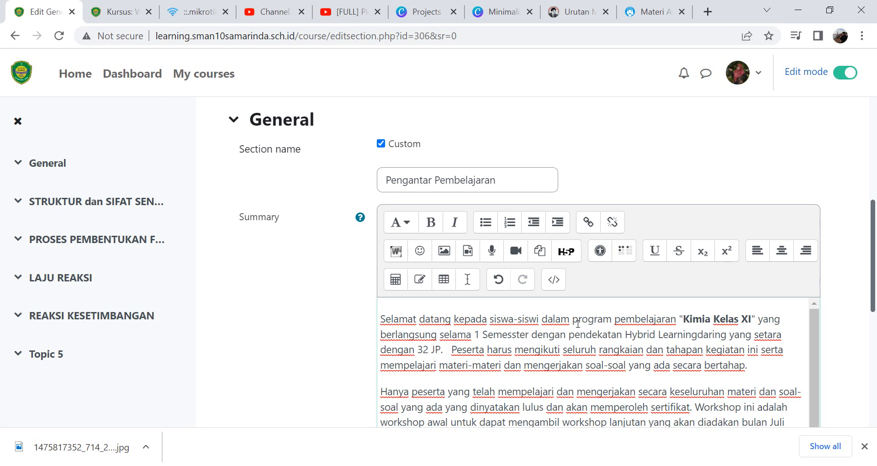
- Delete the phrase "daring yang setara dengan 32 JP" from the first paragraph
key("alt")
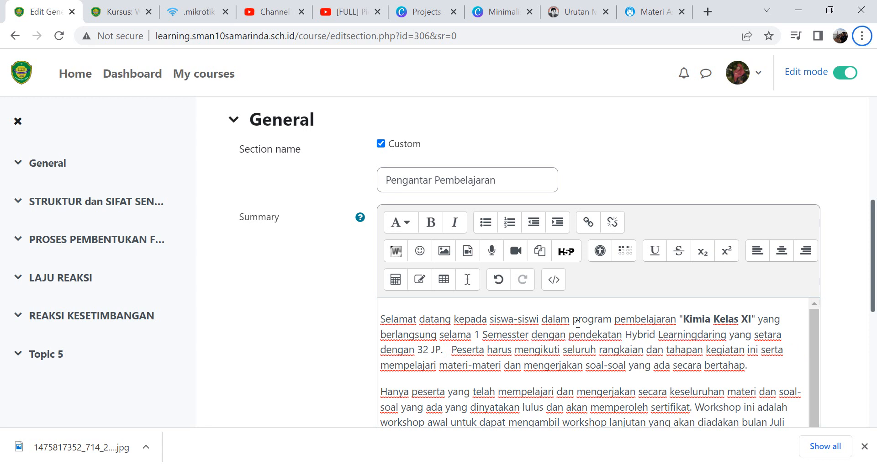
left_click(699, 336)
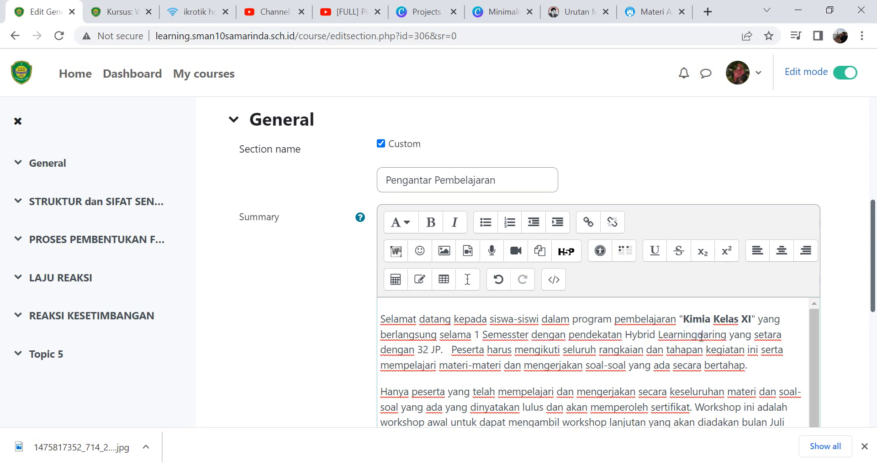
key("shift+Down")
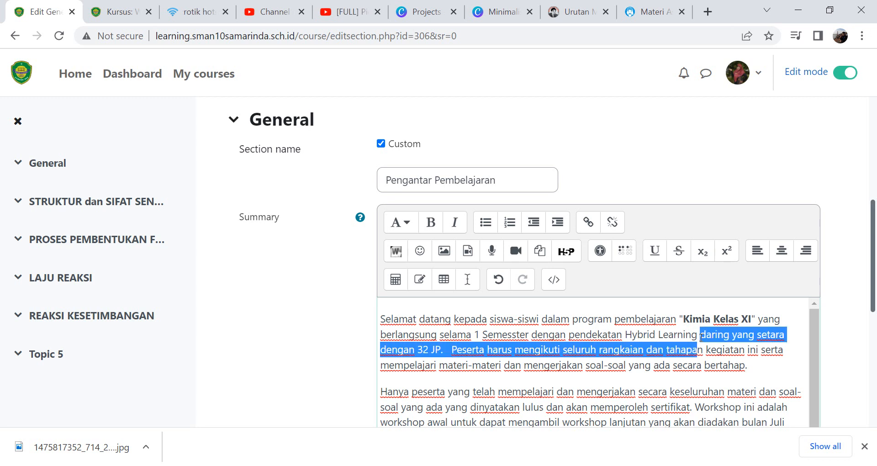
key("ctrl+shift+Left")
key("ctrl+shift+Left")
key("ctrl+shift+Left")
key("ctrl+shift+Left")
key("ctrl+shift+Left")
key("ctrl+shift+Left")
key("ctrl+shift+Left")
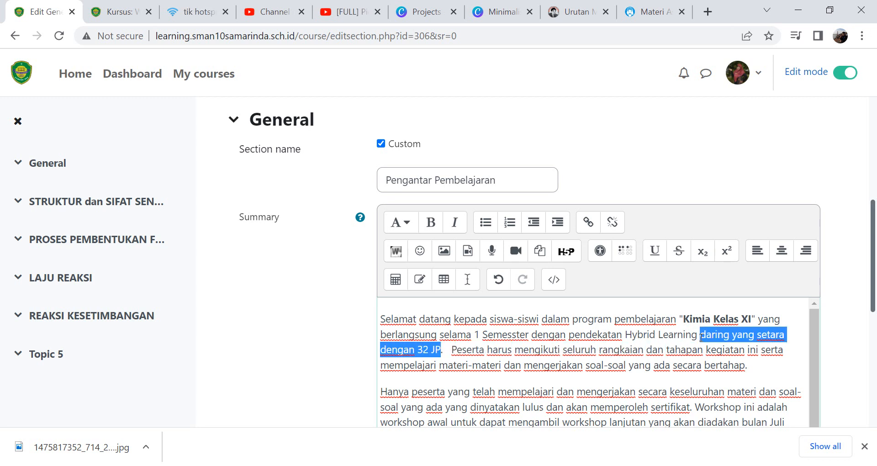
key("Delete")
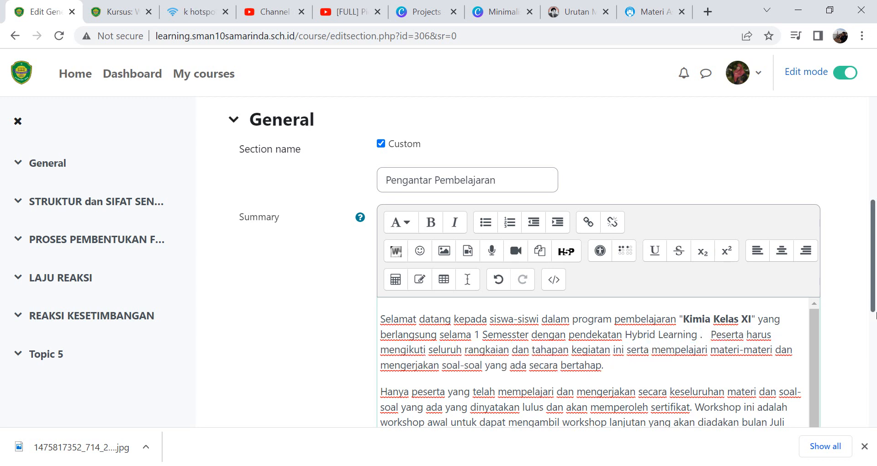
key("BackSpace")
- Replace the word "Peserta" at the start of the second sentence with "Siswa"
double_click(724, 334)
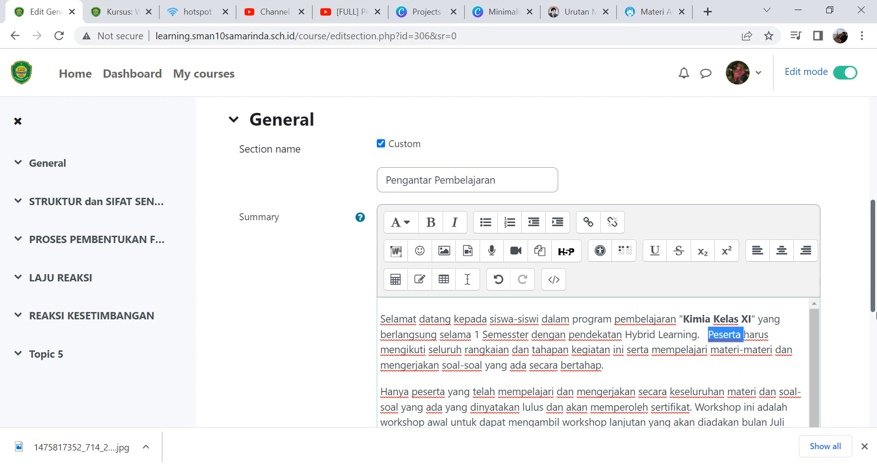
type("Sisw a")
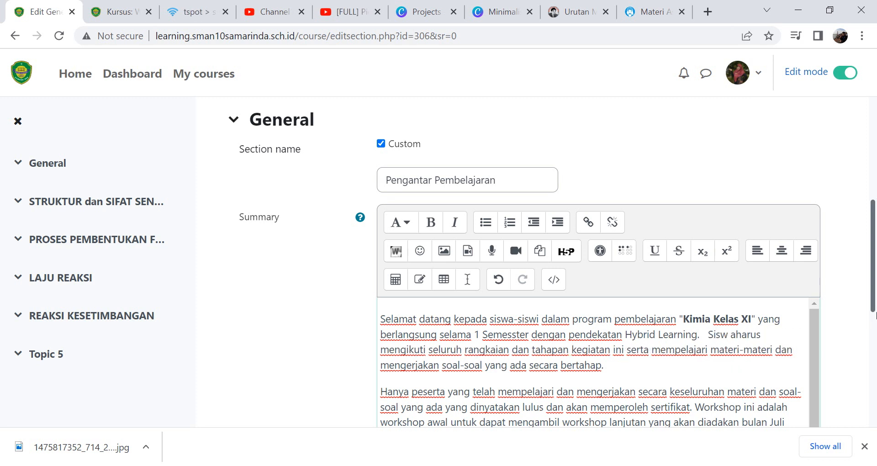
key("BackSpace")
key("BackSpace")
type("a")
- In the second paragraph, replace the word "Workshop" with "Pembelajaran"
key("Down")
key("Down")
key("Down")
key("Down")
key("Down")
key("Down")
key("Down")
key("Down")
key("Down")
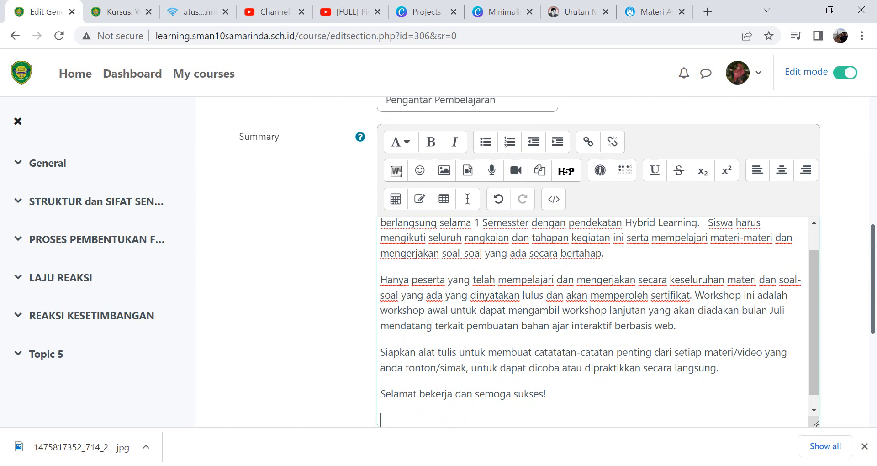
double_click(703, 295)
type("Pembelajar")
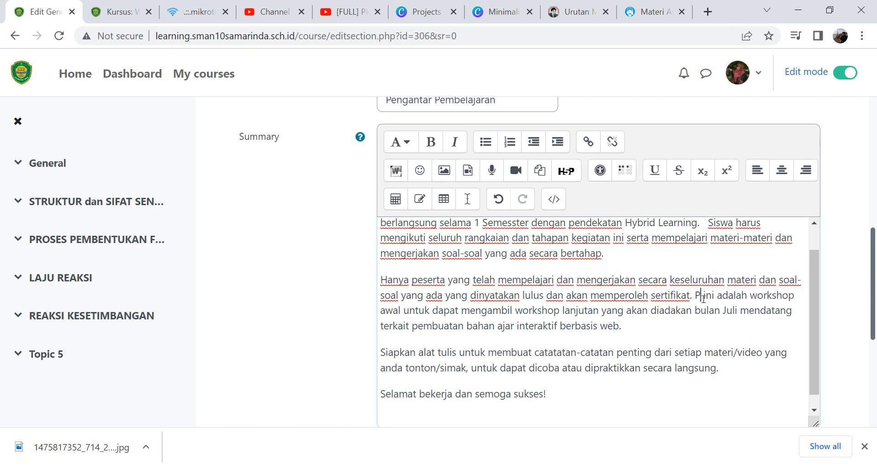
type("an")
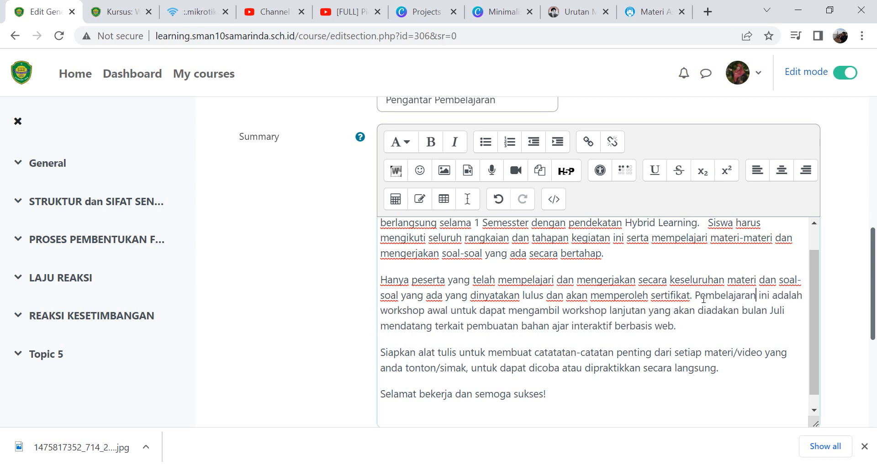
- Insert an empty line at the very beginning of the summary text
left_click_drag(811, 308, 807, 250)
left_click(380, 238)
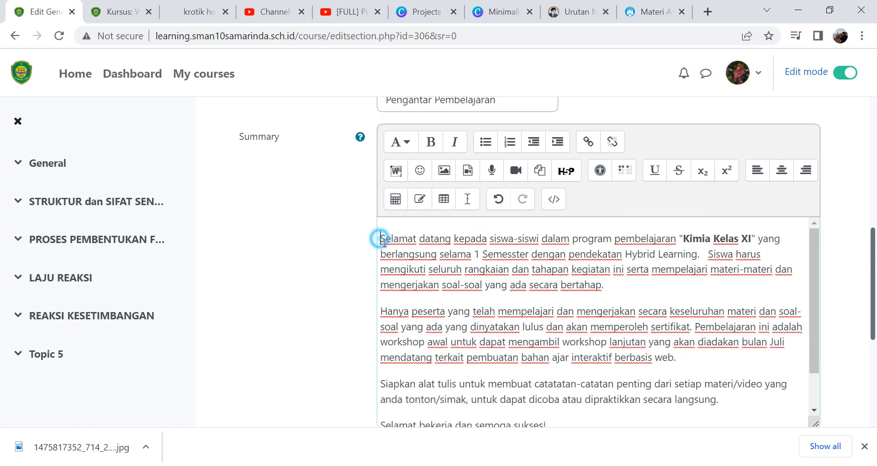
key("Return")
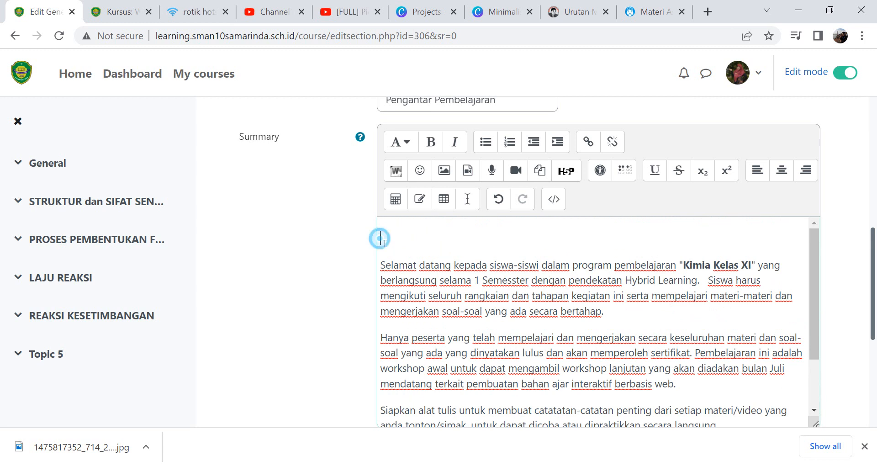
- In a new browser tab, search Google for the teacher's name and switch to the Images results
left_click(707, 13)
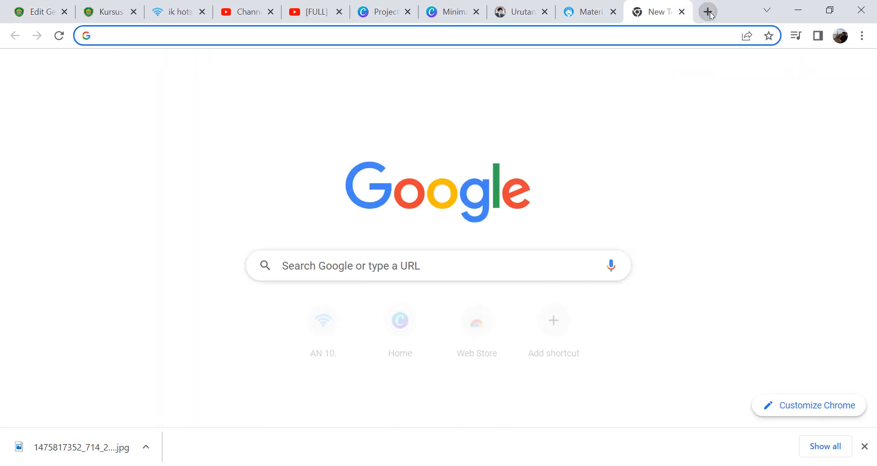
left_click(473, 261)
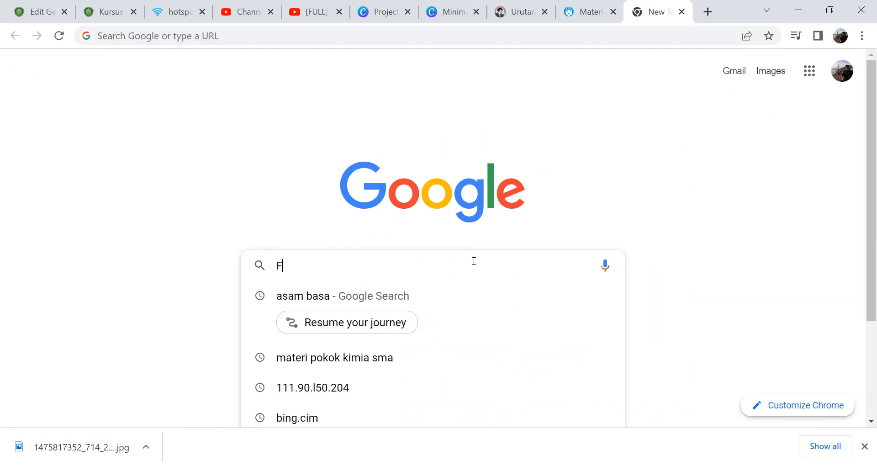
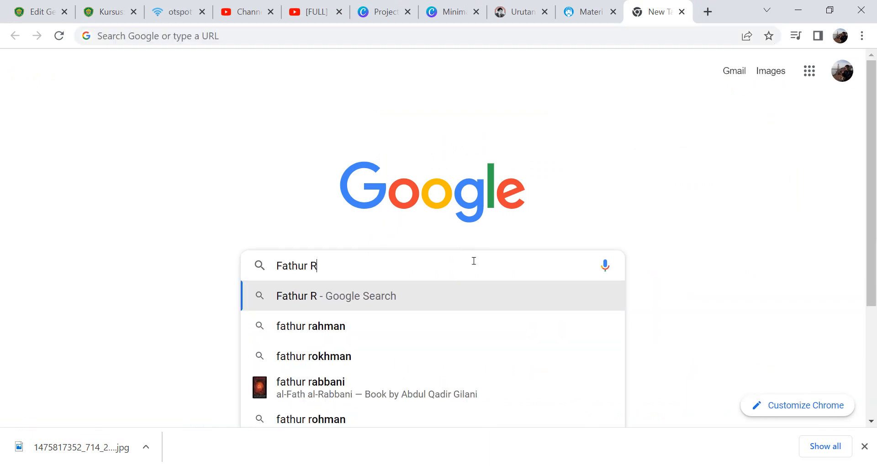
key("Return")
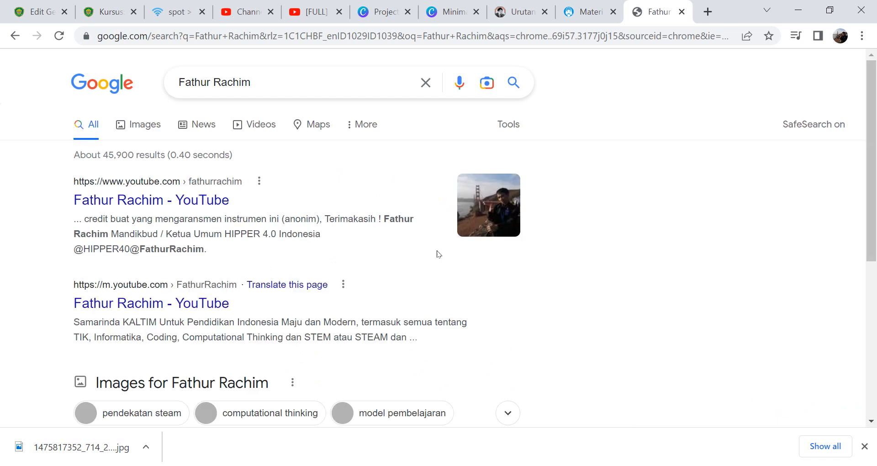
left_click(144, 126)
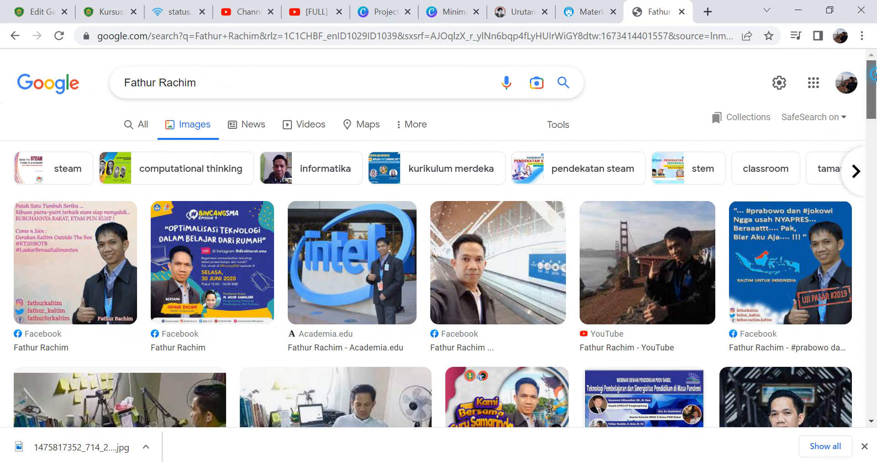
- Open the SMA NEGERI 10 SAMARINDA photo result at full size in a new tab
scroll(873, 115, "down", 3)
left_click_drag(875, 106, 874, 118)
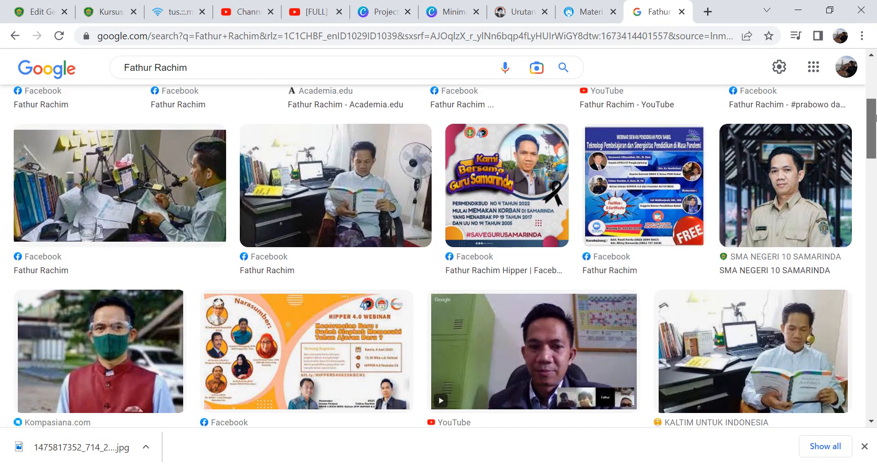
scroll(874, 117, "down", 1)
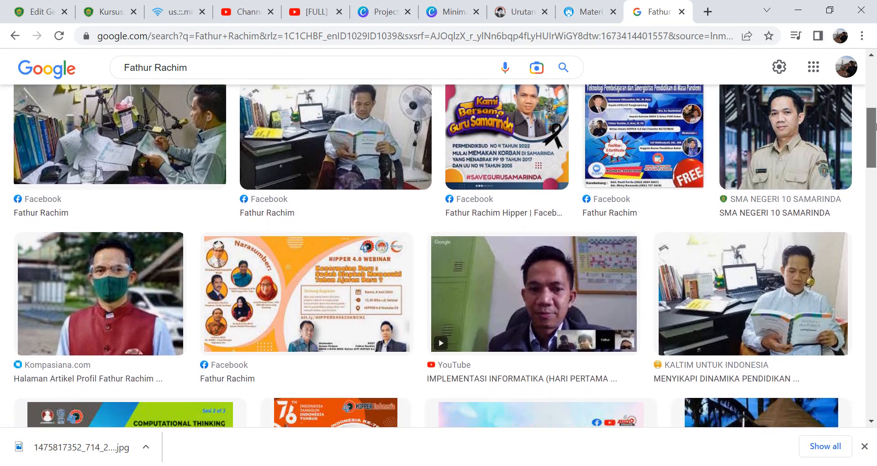
left_click(792, 134)
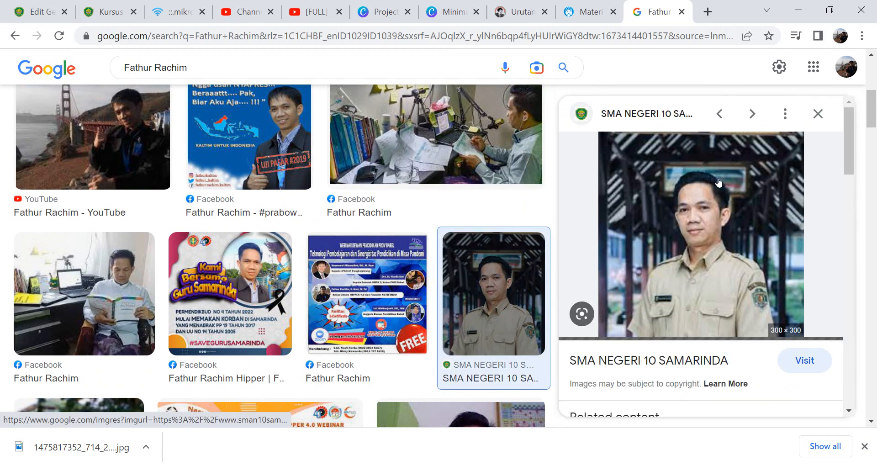
right_click(715, 218)
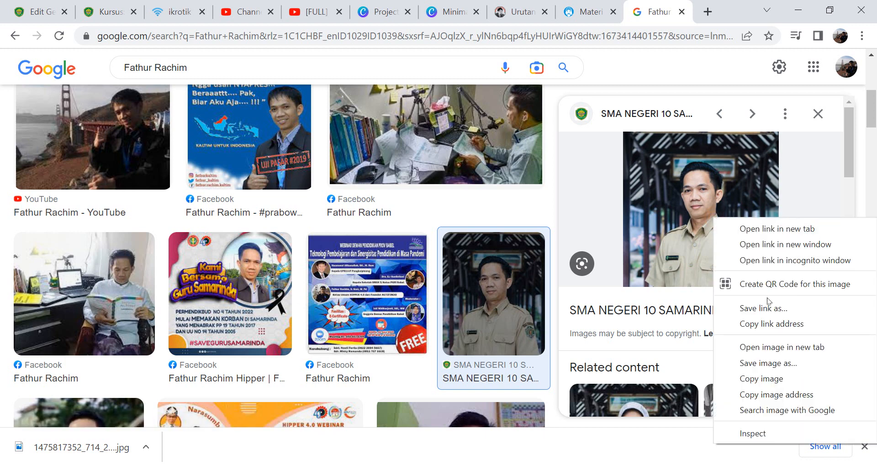
left_click(806, 347)
left_click(661, 11)
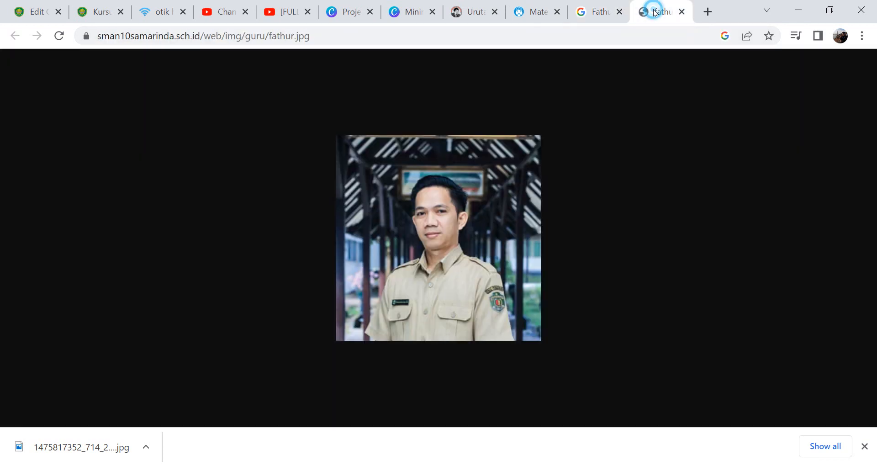
- Save the teacher's photo to the Downloads folder under its default name
right_click(421, 212)
left_click(495, 235)
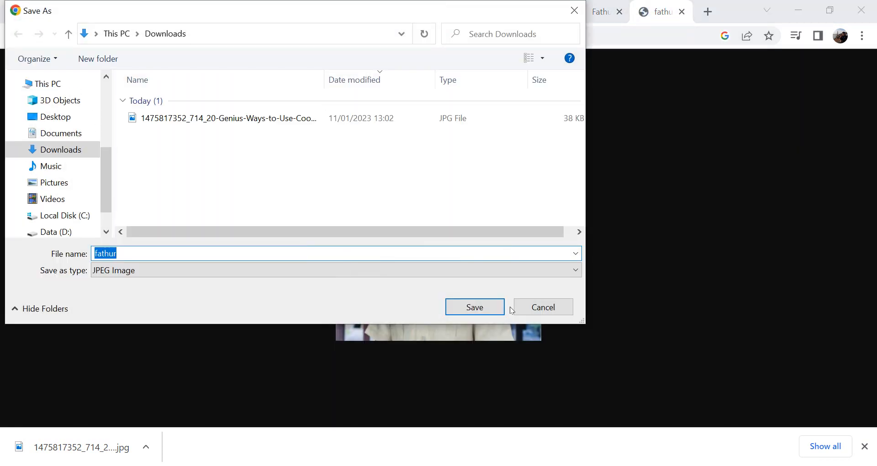
left_click(474, 307)
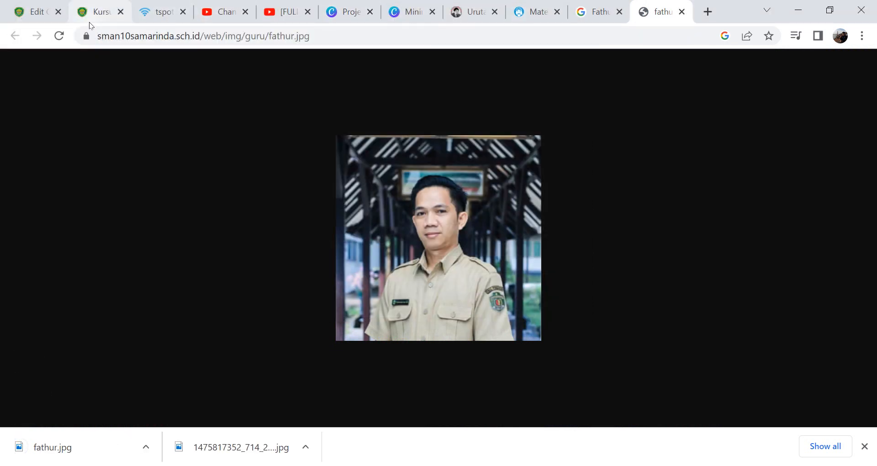
- Back in the section editor, upload the downloaded teacher photo as an image at the start of the summary
left_click(39, 13)
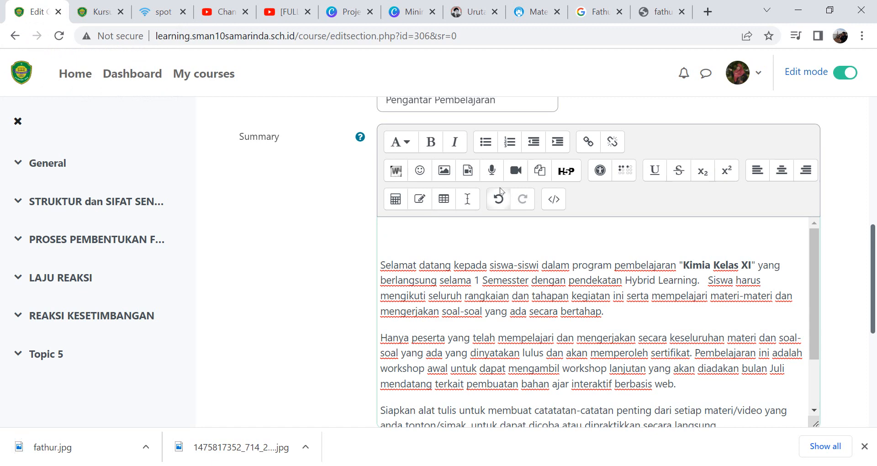
left_click(451, 173)
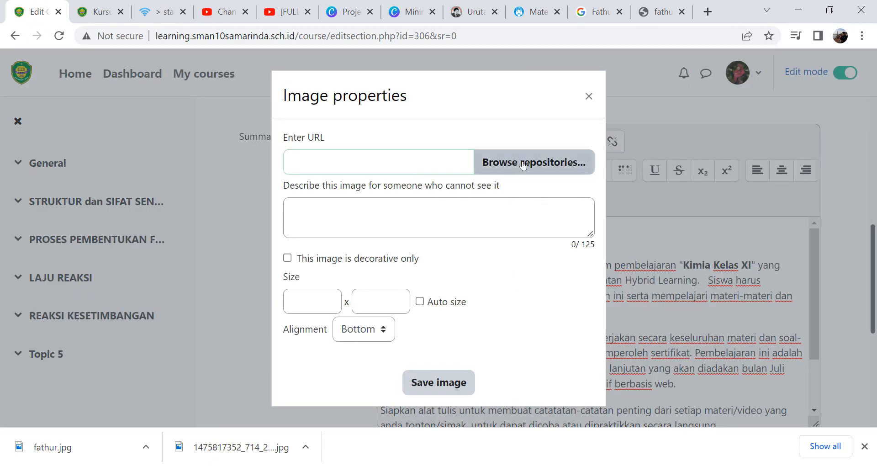
left_click(526, 170)
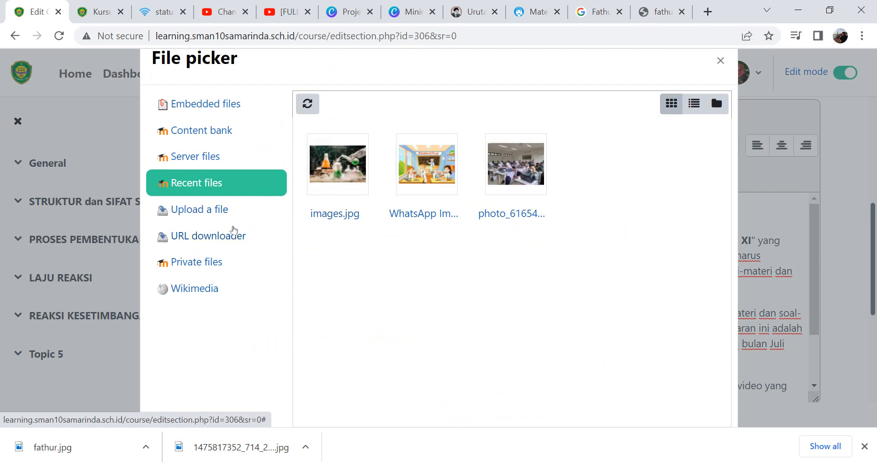
left_click(220, 211)
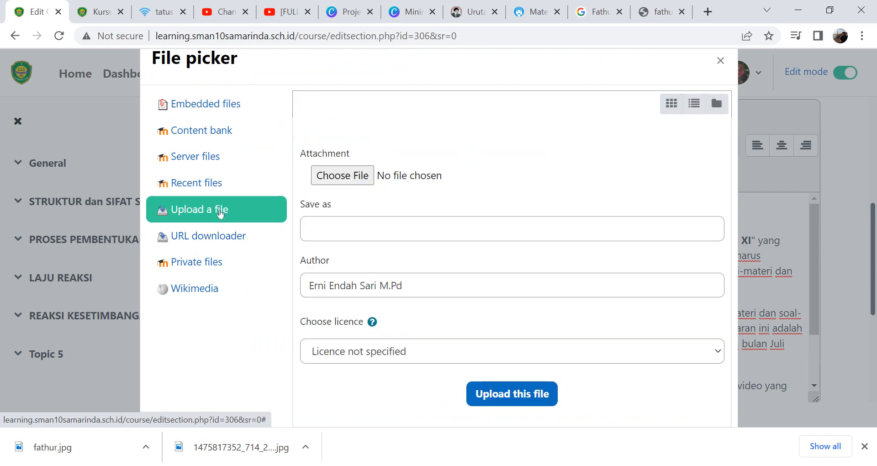
left_click(340, 182)
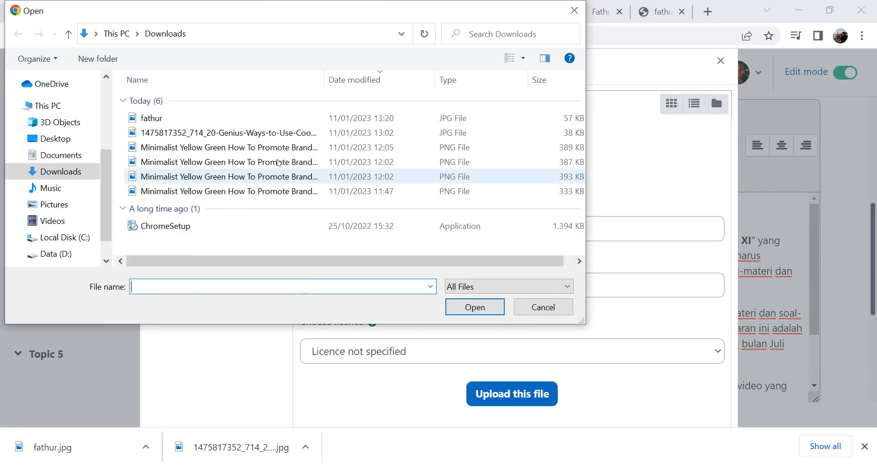
double_click(164, 118)
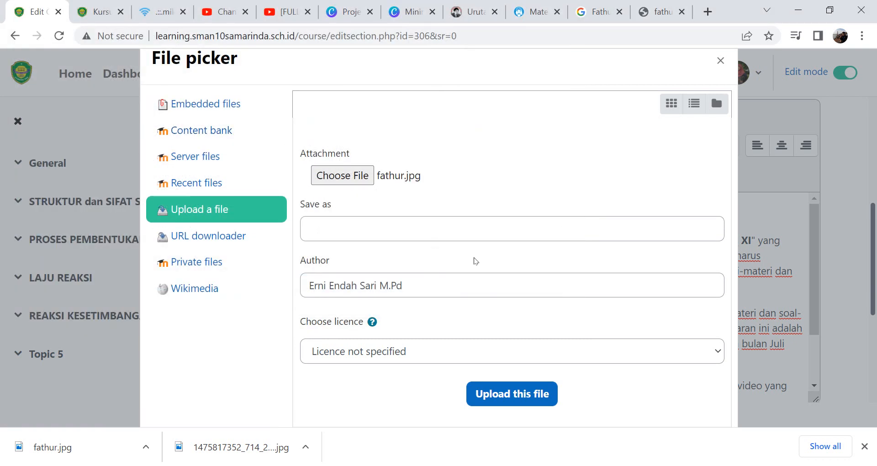
left_click(516, 394)
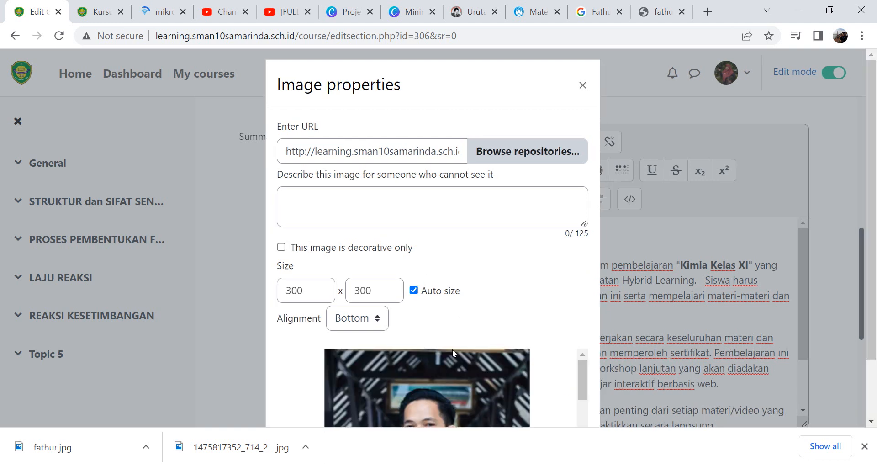
- Describe the image as "Foto Guru" and insert it into the summary
mouse_move(579, 360)
left_mouse_down()
mouse_move(585, 412)
mouse_move(579, 361)
left_mouse_up()
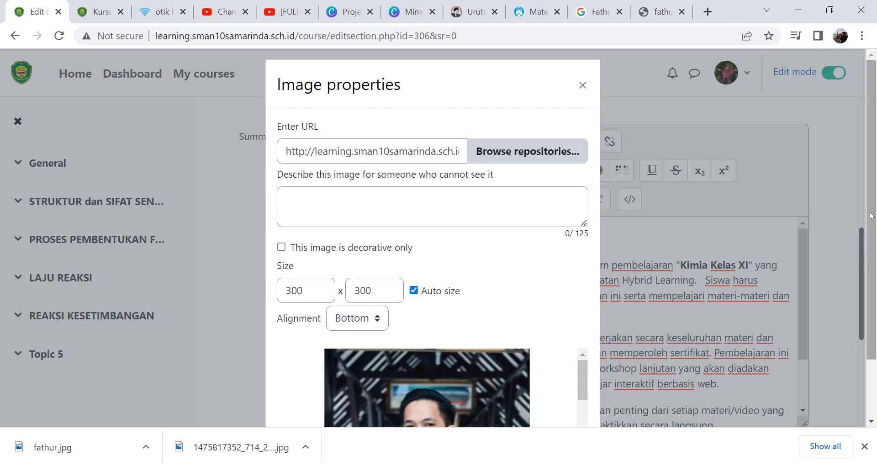
left_click_drag(866, 243, 866, 299)
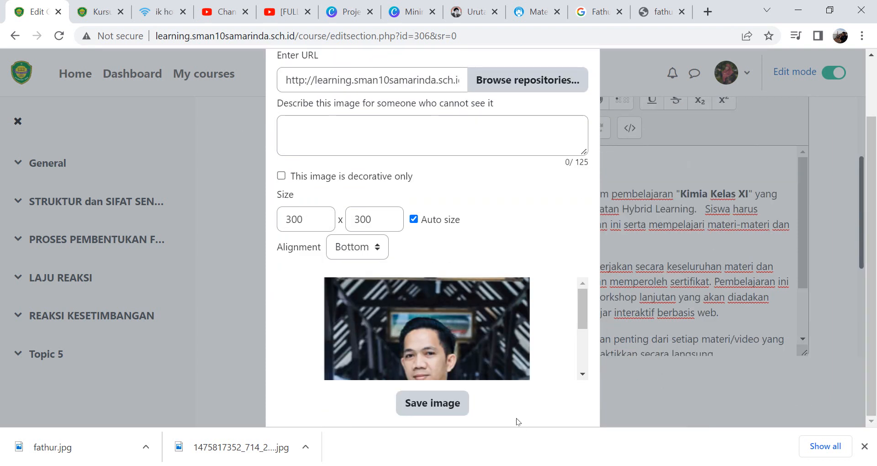
left_click(457, 403)
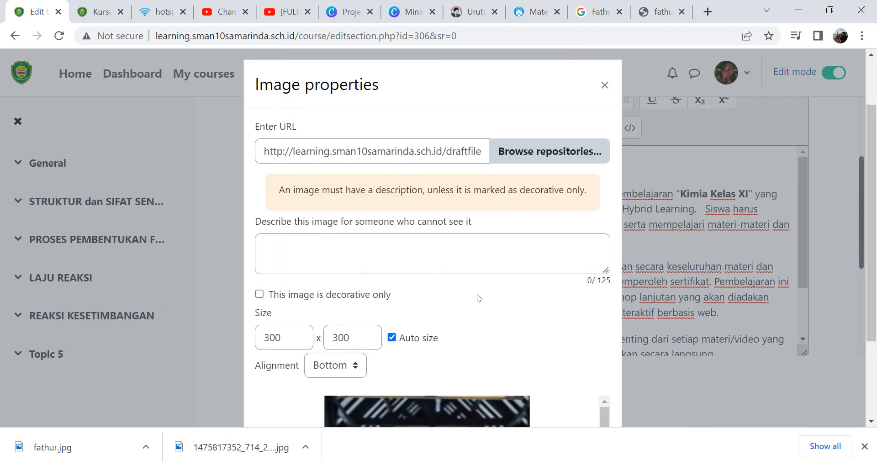
left_click(426, 264)
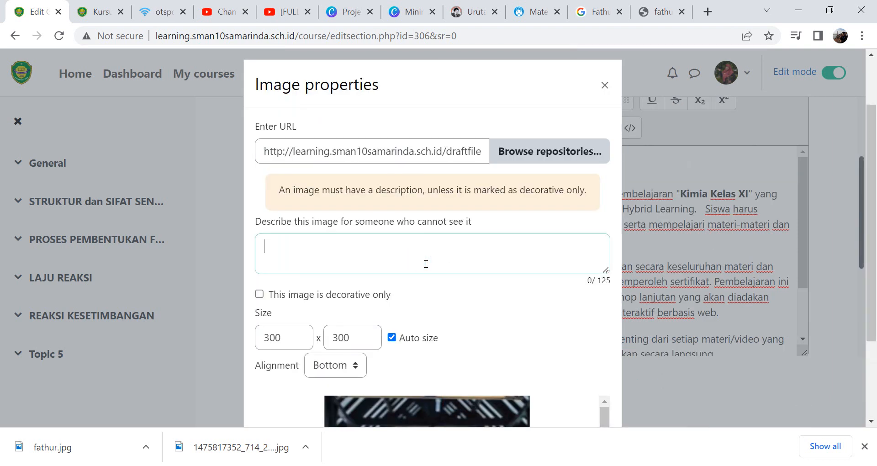
type("Foto Guru")
scroll(443, 408, "down", 3)
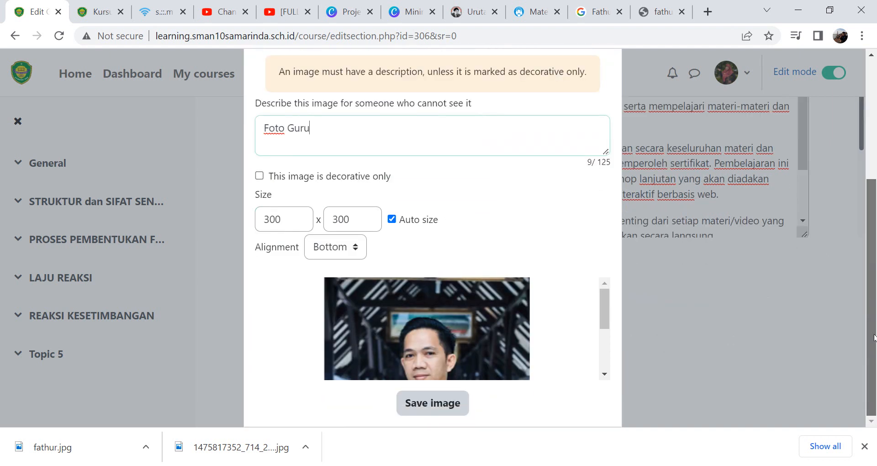
left_click(443, 407)
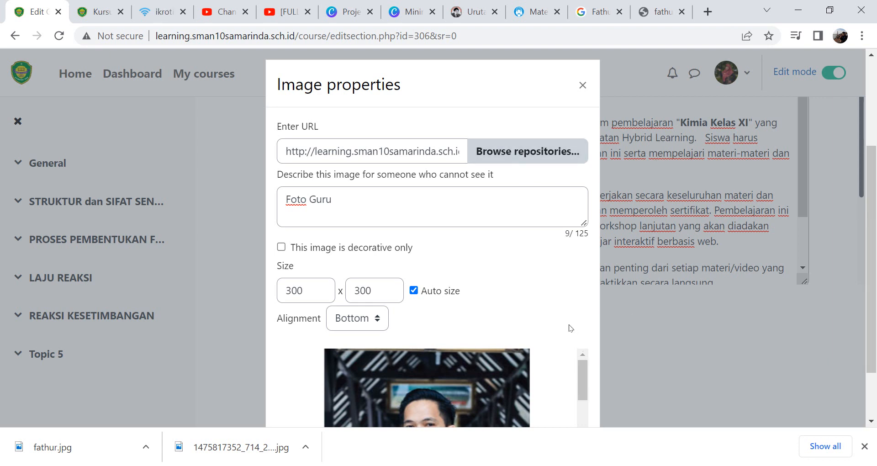
left_click(577, 406)
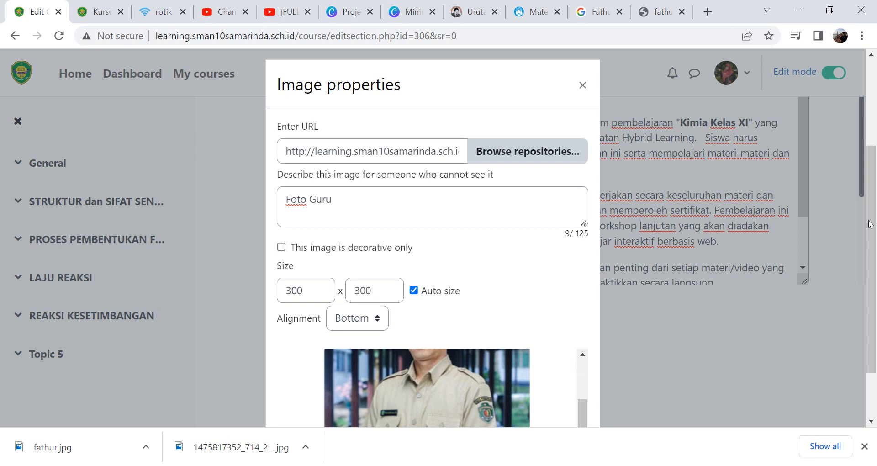
left_click_drag(869, 221, 869, 251)
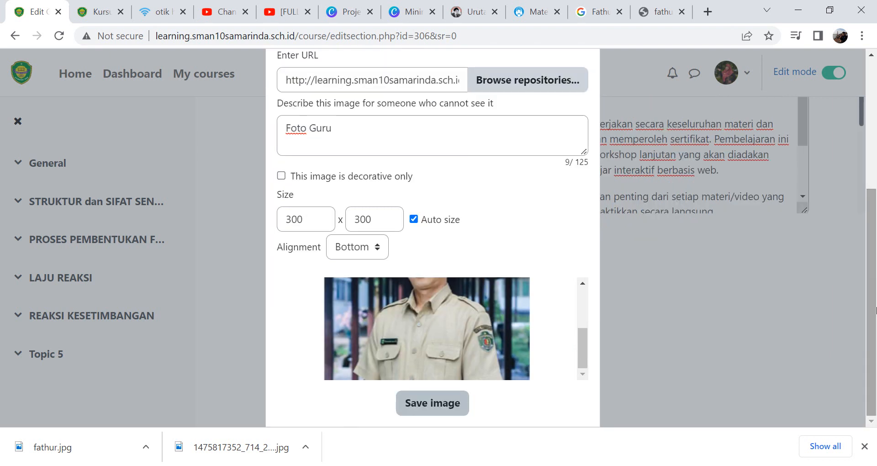
left_click(426, 404)
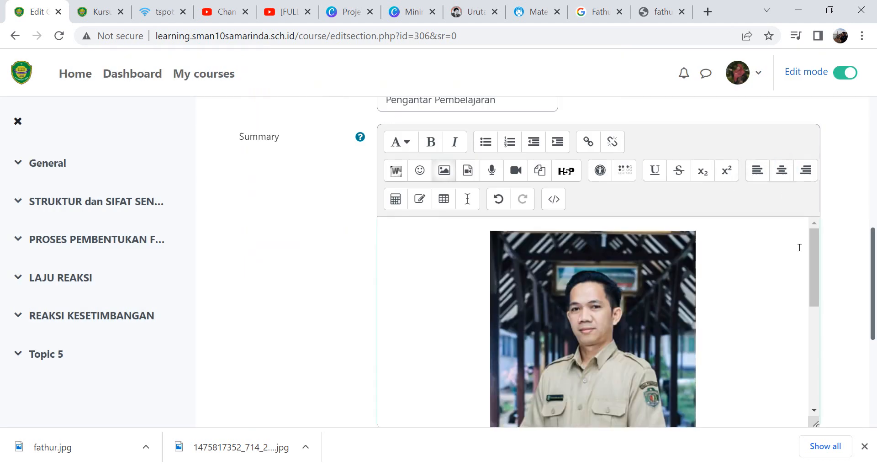
- Resize the inserted teacher photo to 150 × 150 and save the image properties
double_click(682, 260)
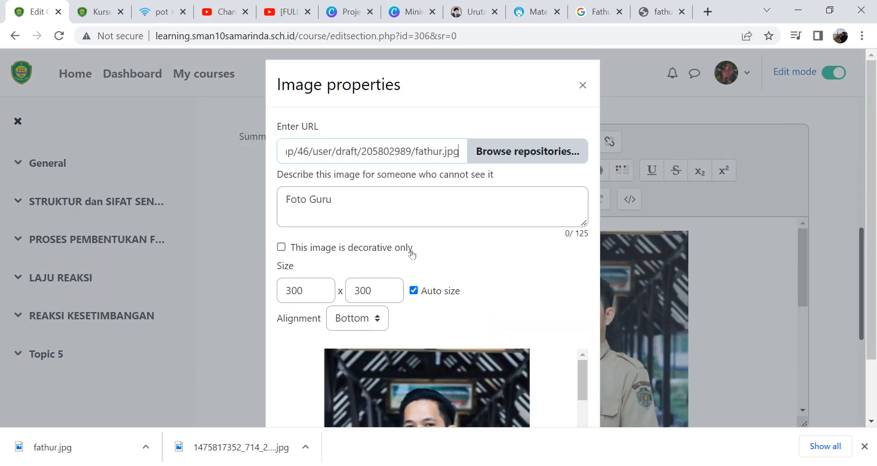
left_click(291, 296)
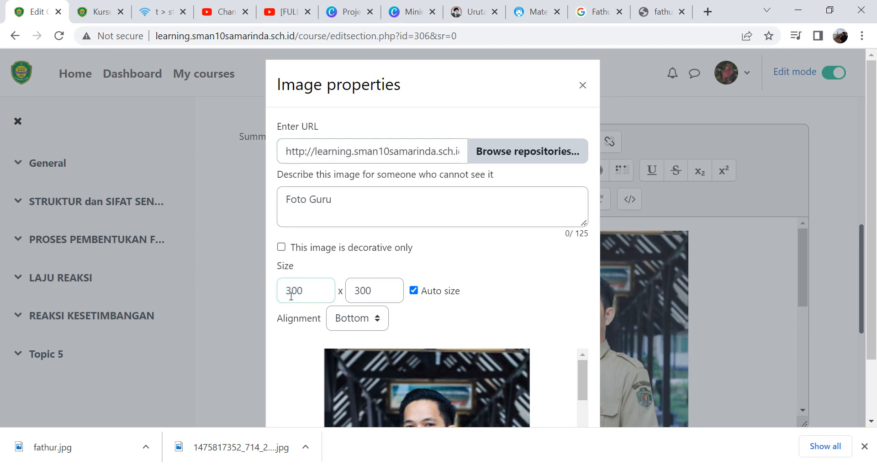
key("shift+Right")
left_click(373, 295)
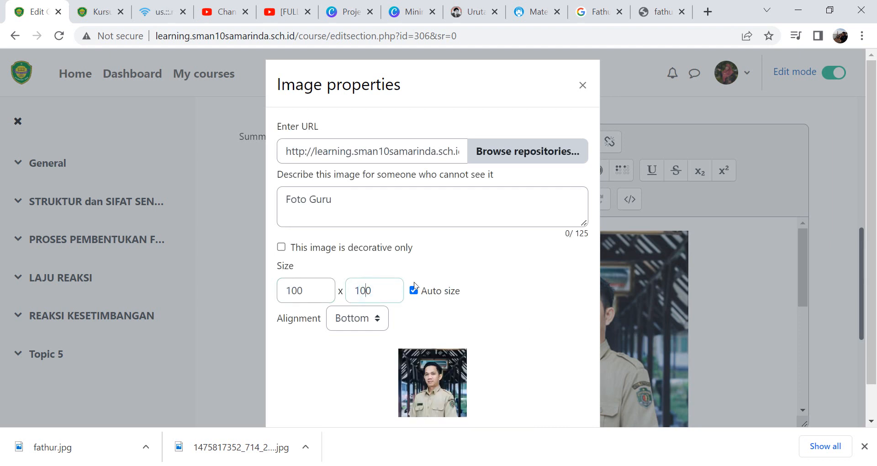
key("Left")
key("shift+Left")
type("5")
left_click(305, 296)
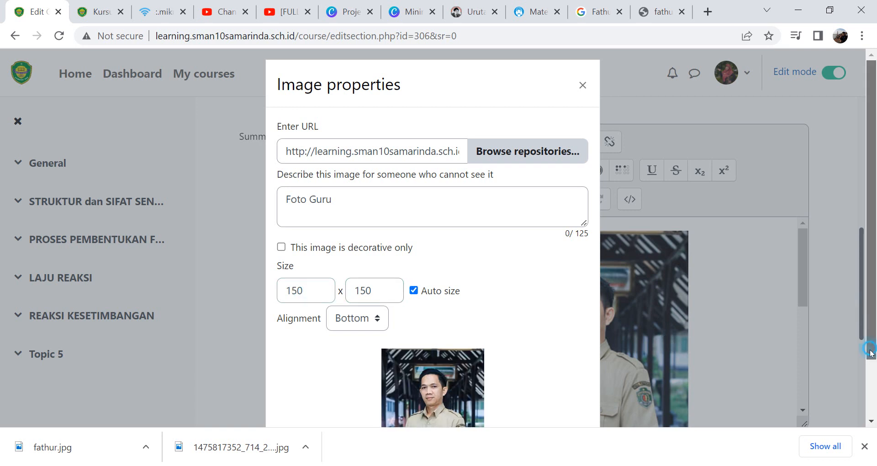
scroll(866, 371, "down", 2)
left_click(430, 411)
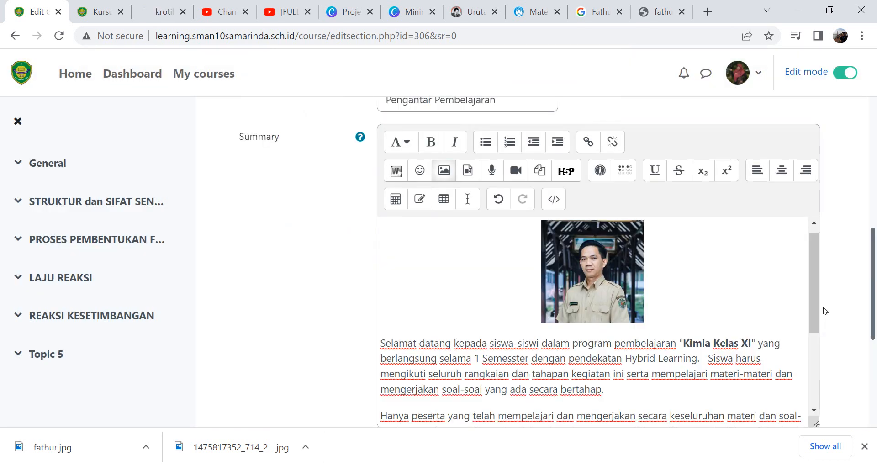
- Save the changes to the Pengantar Pembelajaran section
left_click_drag(815, 299, 809, 344)
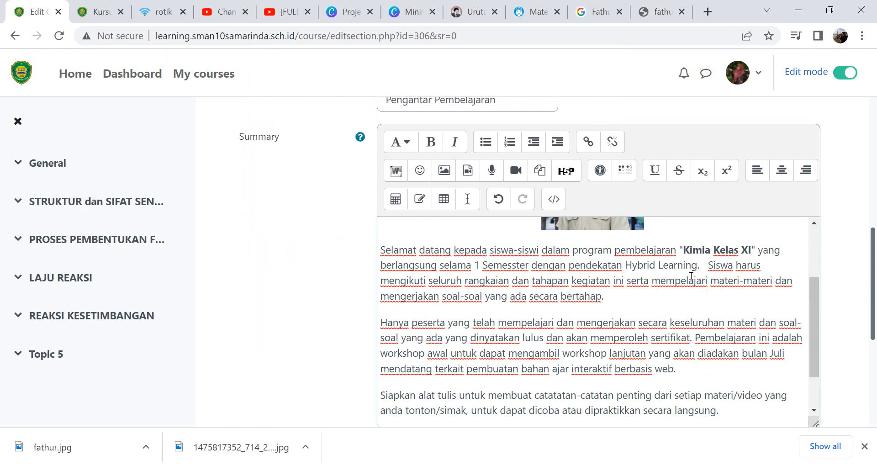
left_click_drag(685, 265, 691, 279)
left_click(614, 322)
left_click(642, 355)
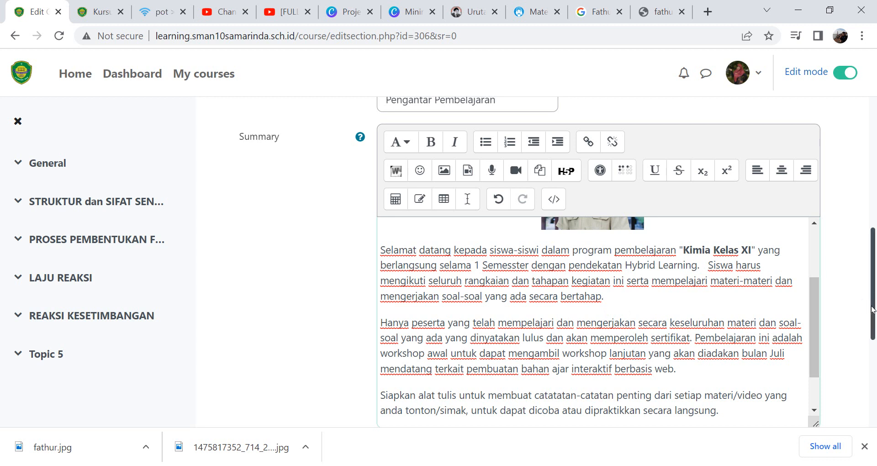
scroll(872, 310, "down", 3)
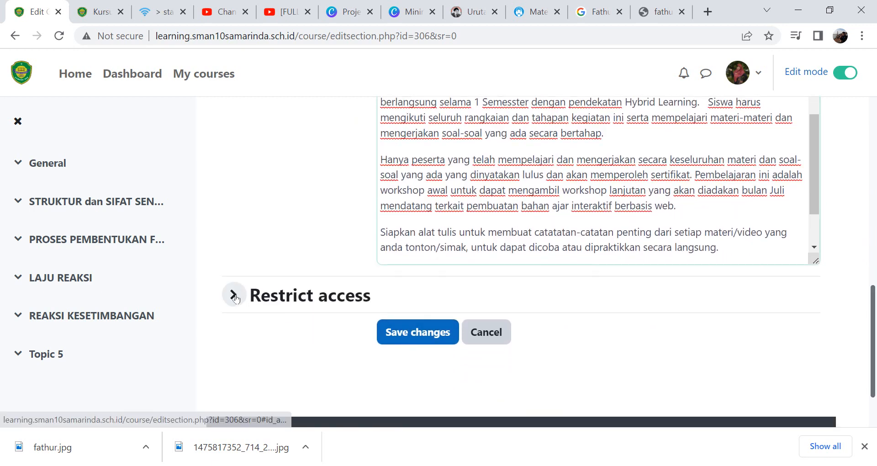
left_click(410, 333)
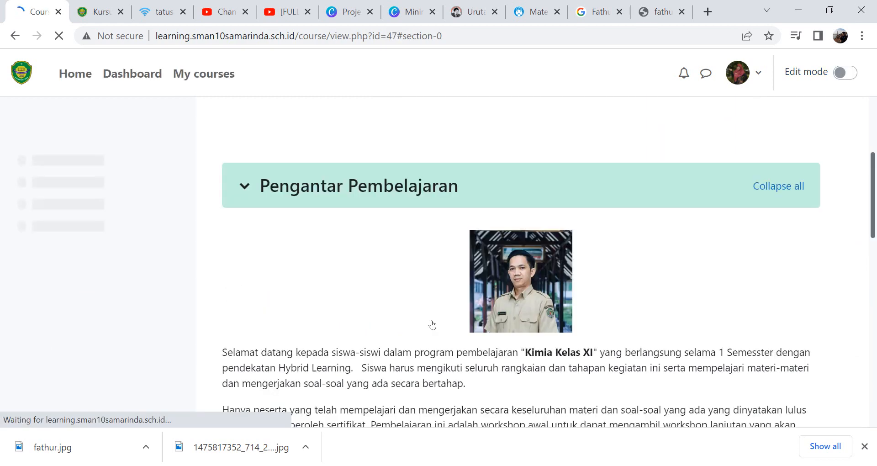
- Turn edit mode back on for the course page
left_click_drag(873, 192, 864, 267)
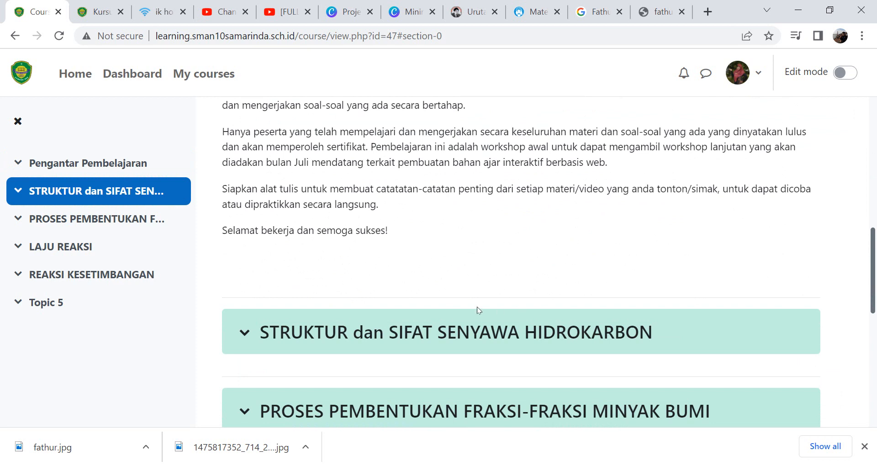
left_click(852, 75)
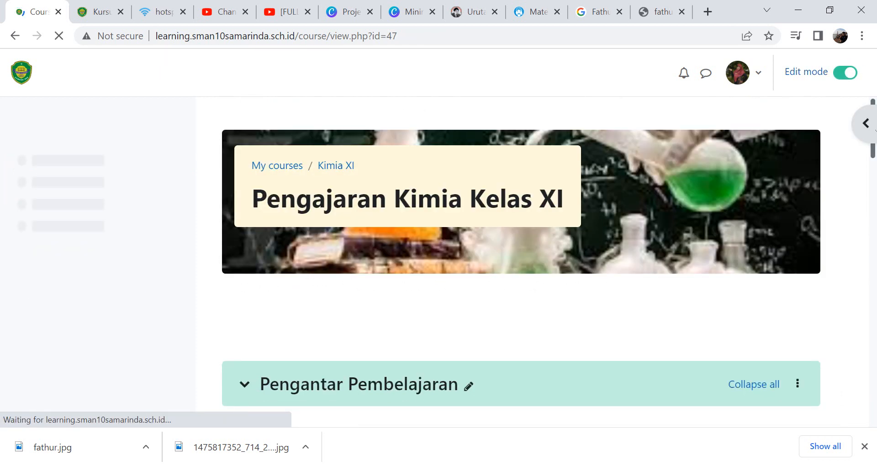
left_click_drag(872, 157, 873, 271)
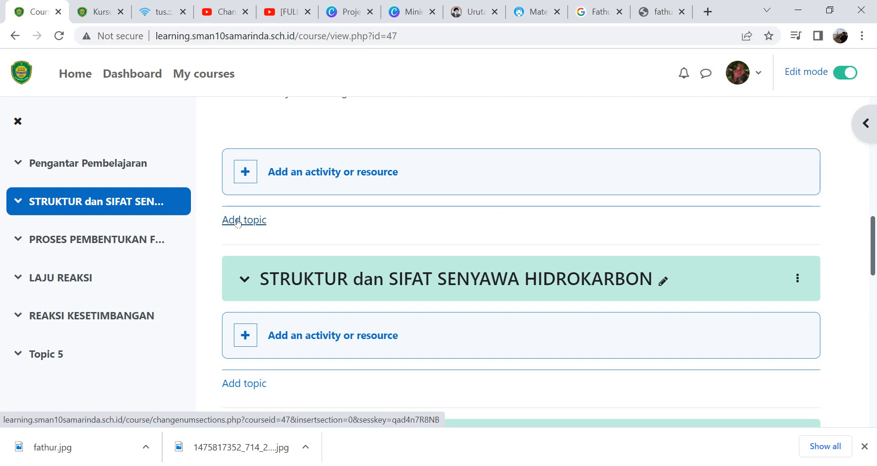
left_click(281, 184)
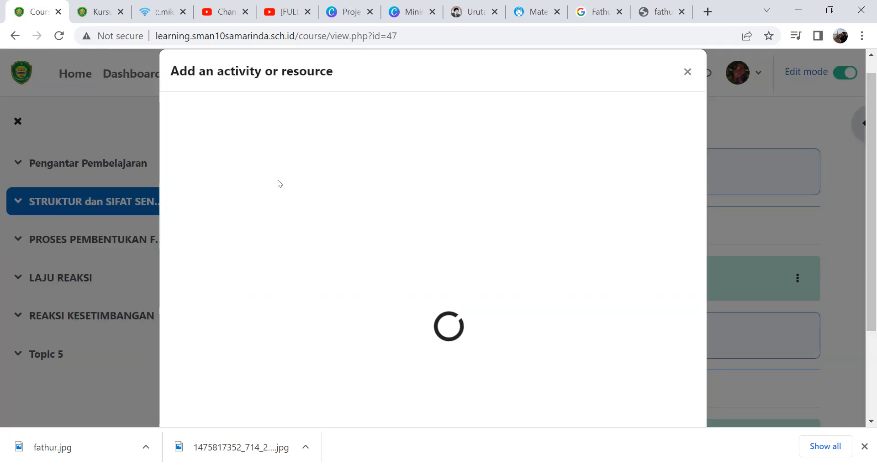
left_click(688, 72)
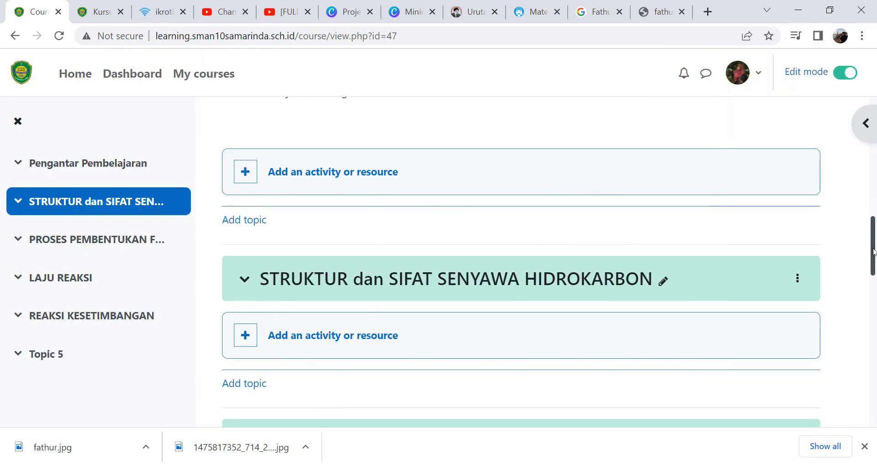
left_click_drag(872, 251, 873, 269)
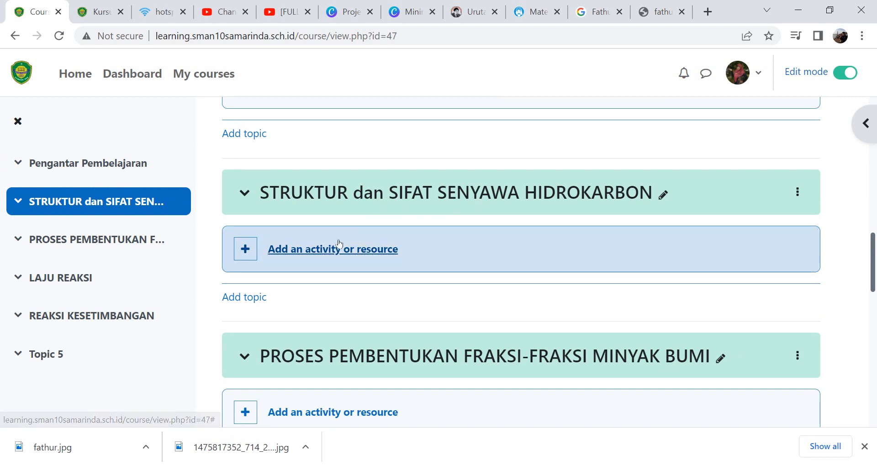
- Add a new Page to the STRUKTUR dan SIFAT SENYAWA HIDROKARBON section and name it "Asam - Basa"
left_click(309, 246)
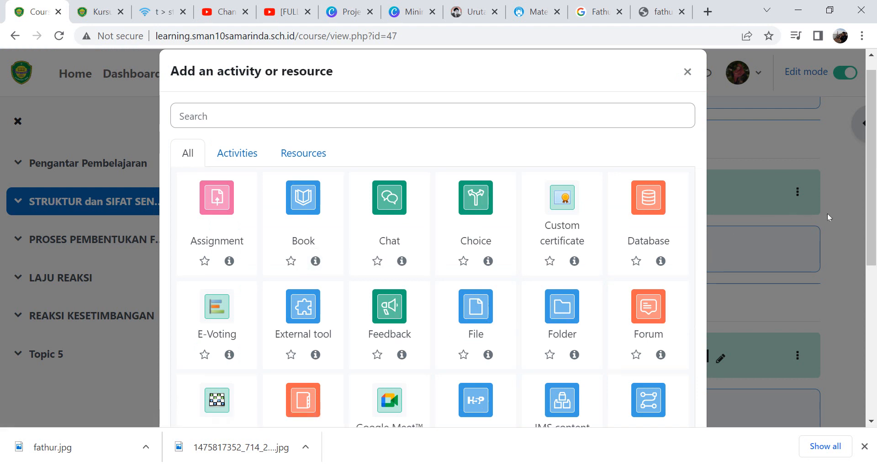
left_click_drag(871, 230, 864, 308)
left_click(213, 361)
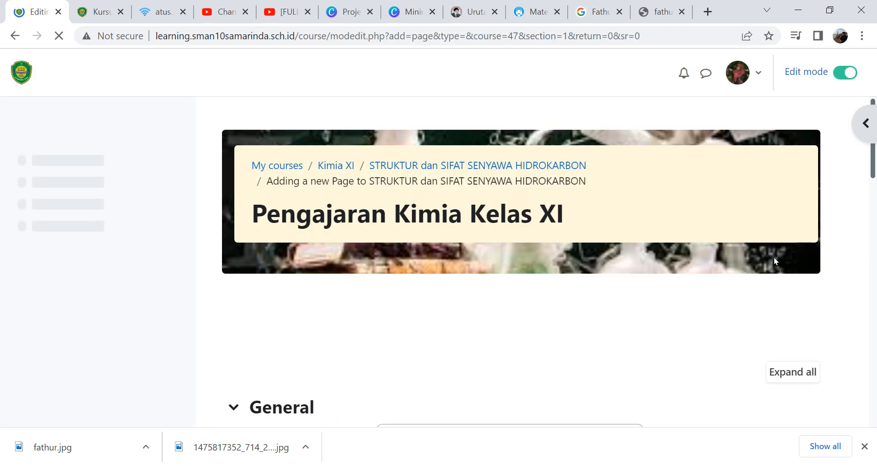
left_click_drag(874, 164, 867, 224)
left_click(477, 170)
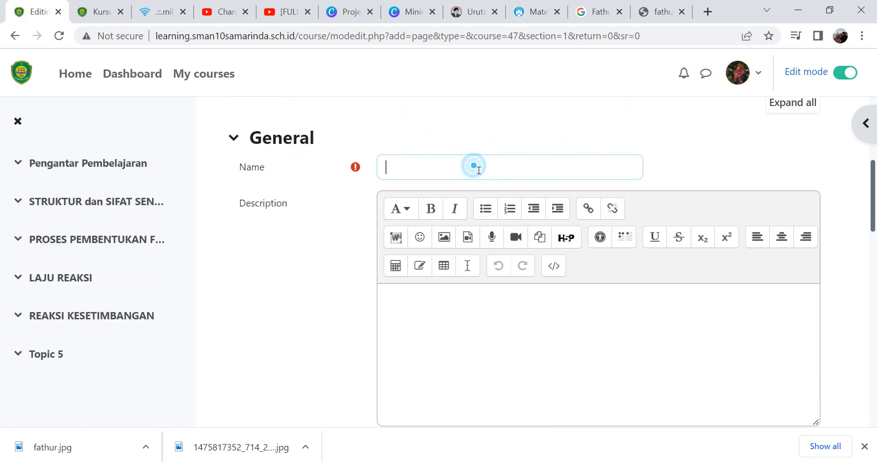
left_click(532, 12)
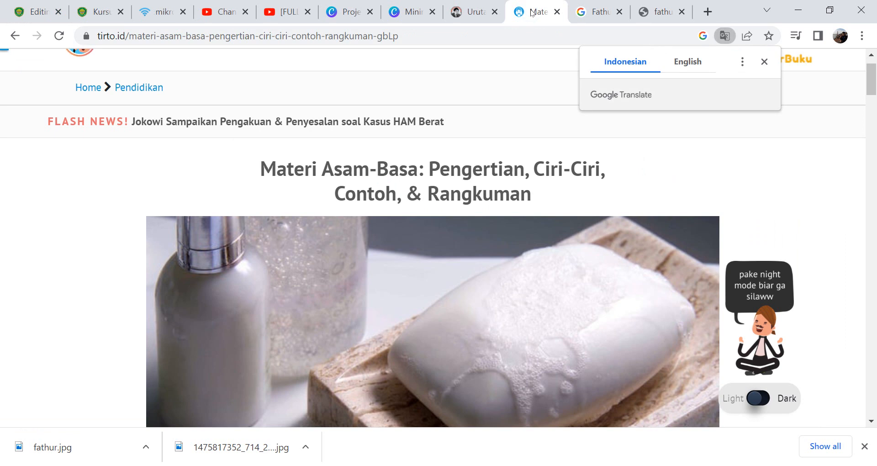
left_click(39, 12)
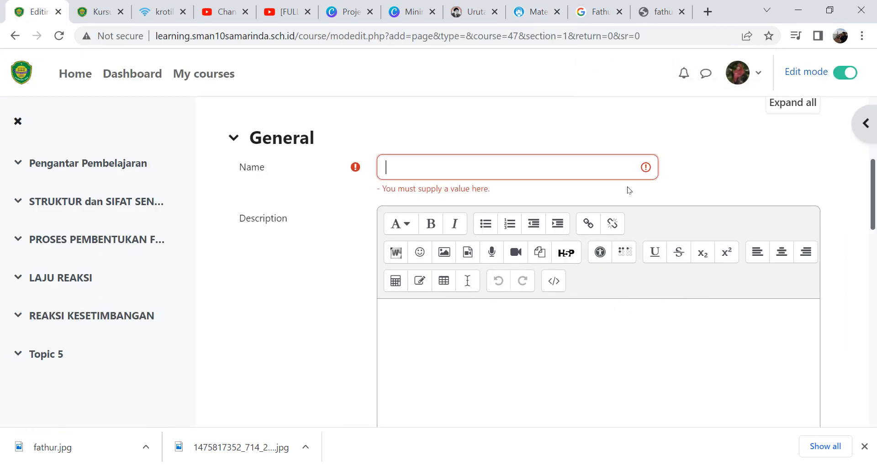
type("Ma")
key("BackSpace")
key("BackSpace")
key("ctrl+a")
type("As")
- Write the page description "Pelajari secara lengkap dari awal sampai akhir pokok materi ini."
left_click(423, 326)
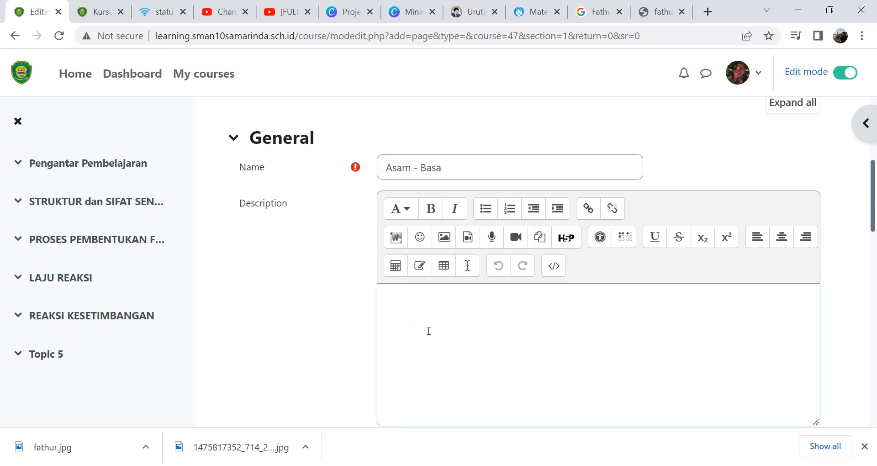
scroll(874, 220, "down", 1)
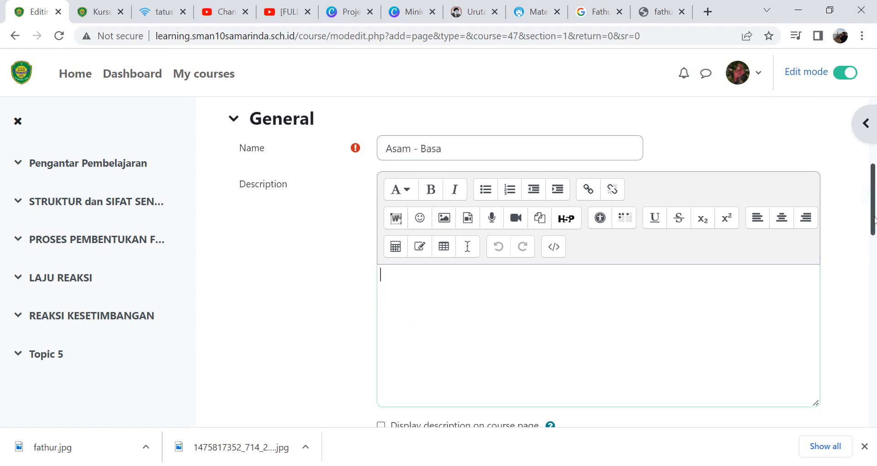
scroll(874, 220, "down", 5)
left_click_drag(874, 254, 859, 190)
type("elajar")
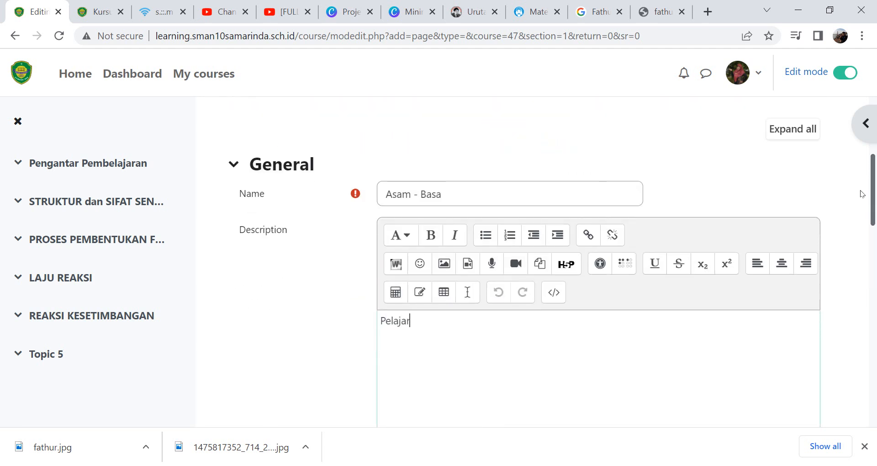
type("i secara len")
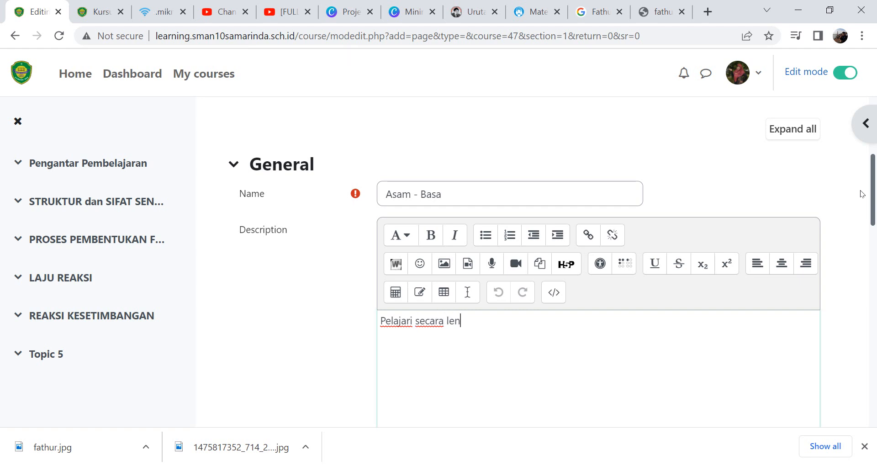
type("gkap dari awa")
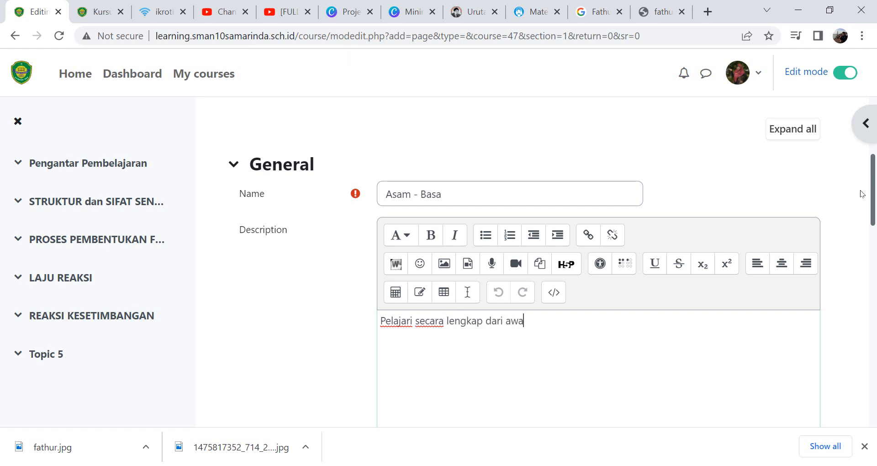
type("l sampai an")
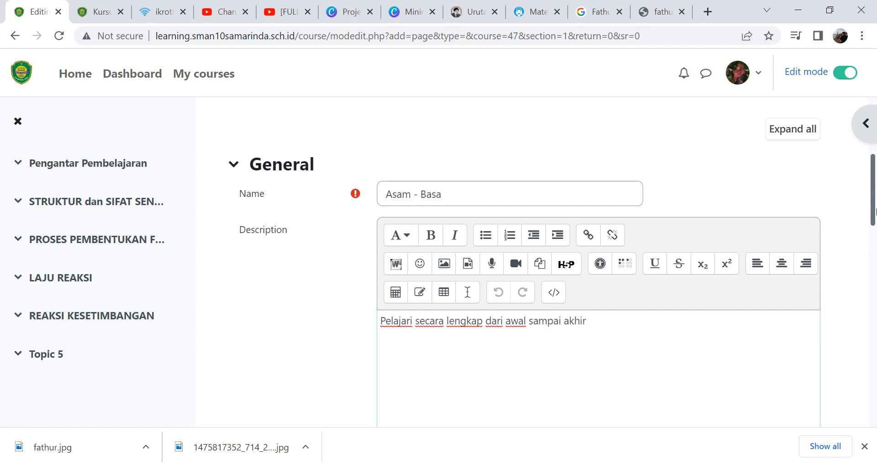
type("hir pokok mate")
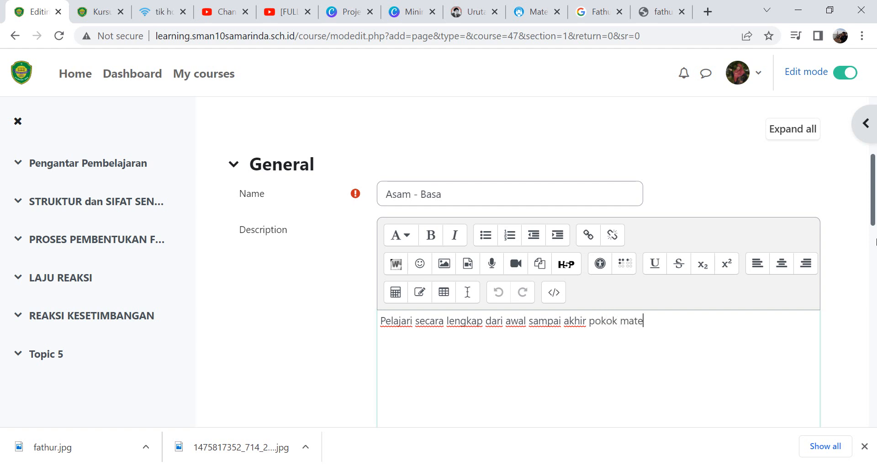
type("ri ini.")
- Enable displaying the page description on the course page
scroll(872, 222, "down", 1)
left_click_drag(872, 223, 874, 260)
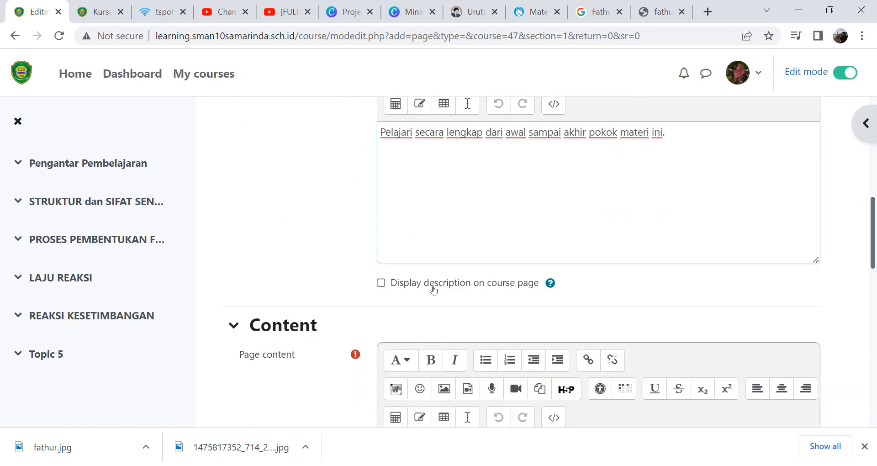
left_click(381, 283)
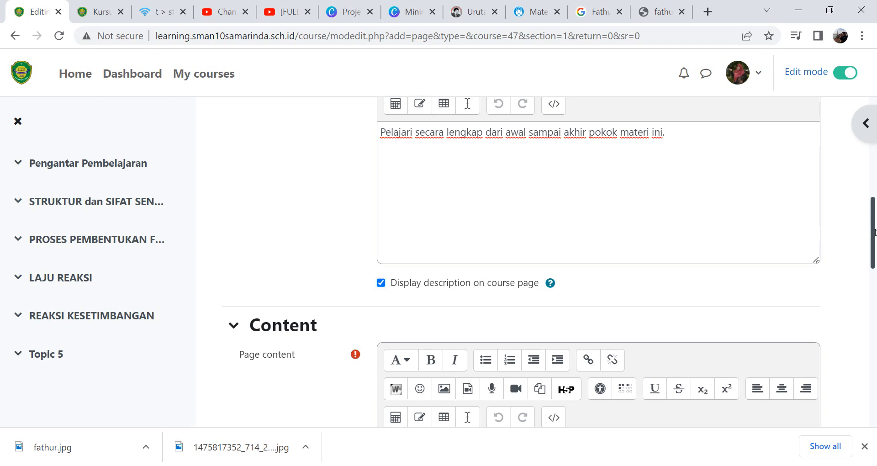
- Copy the article text from the tirto.id Asam-Basa page and paste it into the page content
left_click_drag(873, 236, 874, 290)
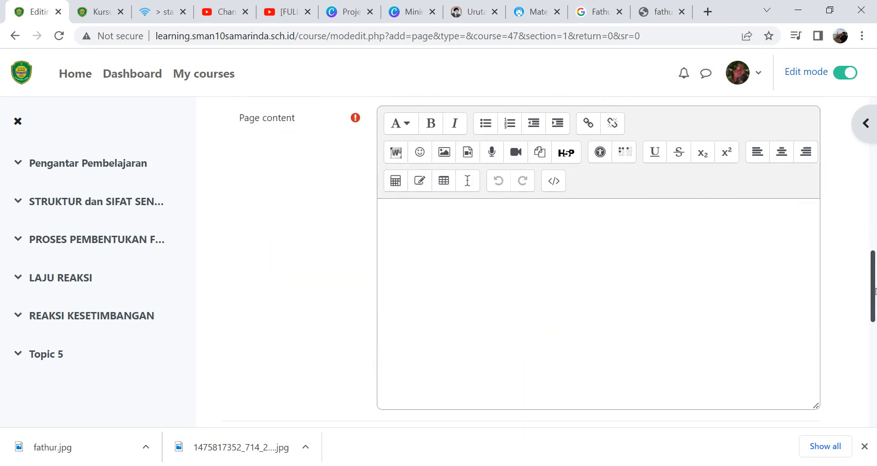
left_click(522, 245)
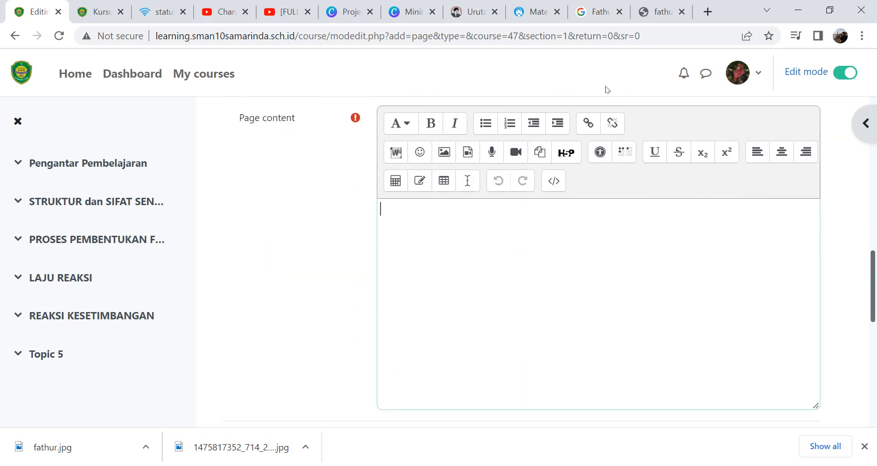
left_click(526, 12)
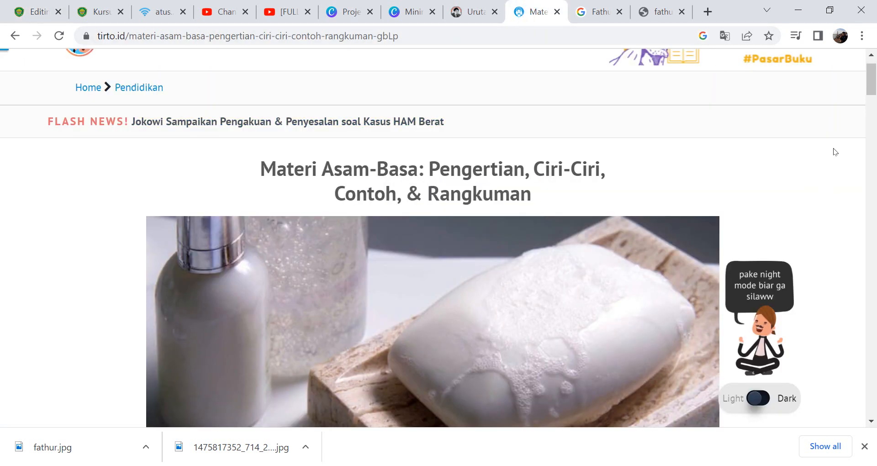
left_click_drag(873, 90, 874, 139)
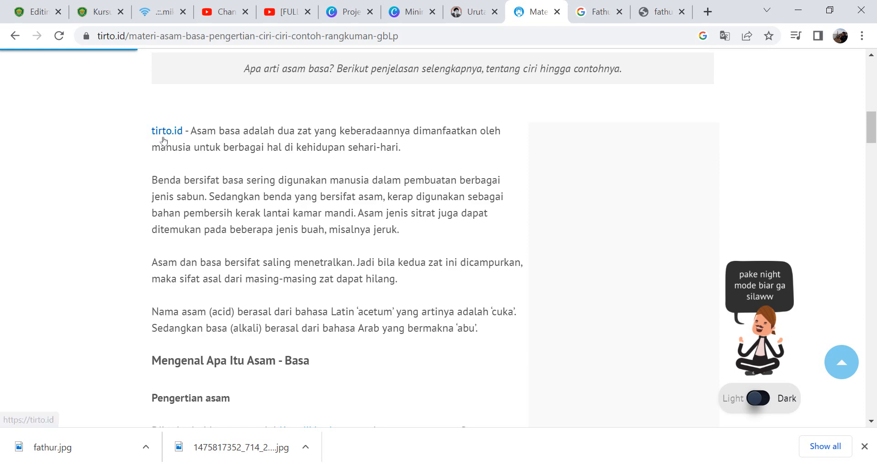
left_click_drag(144, 131, 294, 139)
left_click(293, 139)
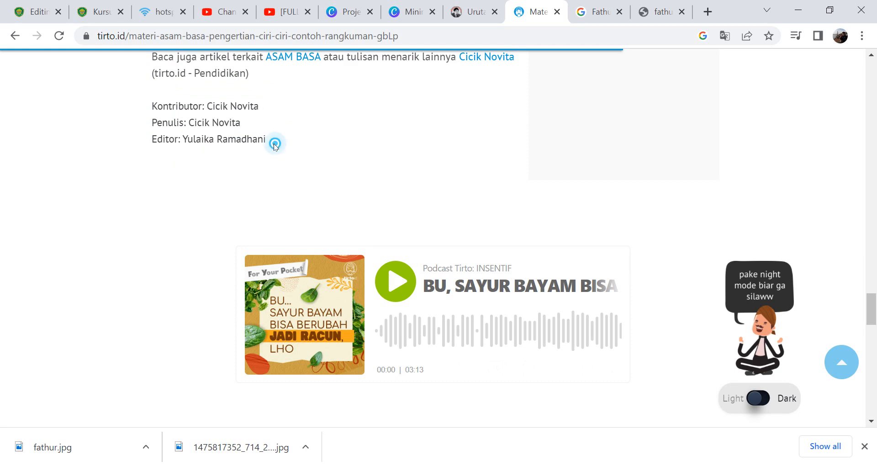
left_click_drag(275, 145, 145, 293)
right_click(194, 287)
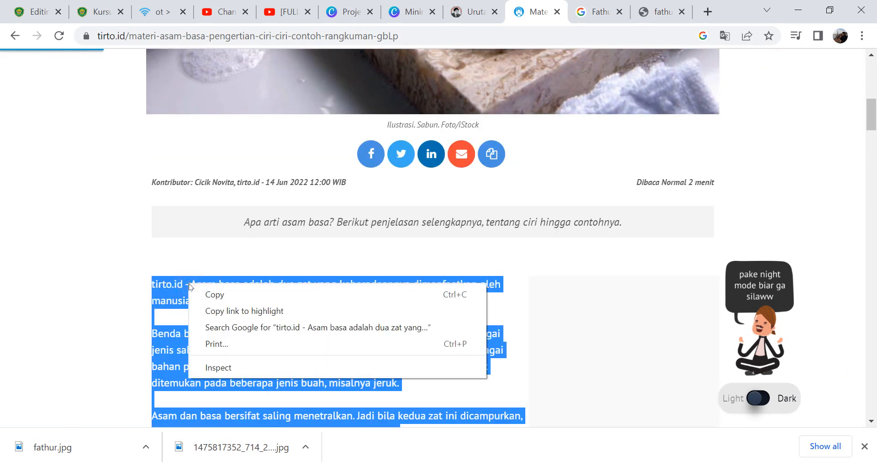
left_click(205, 294)
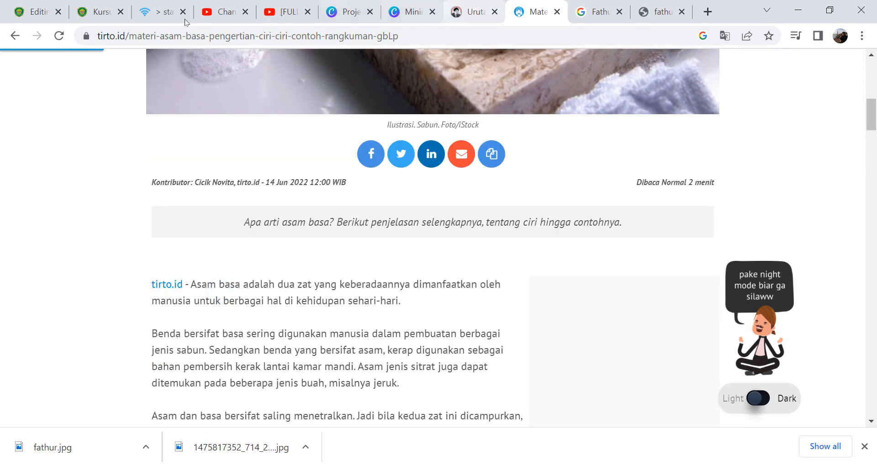
left_click(35, 12)
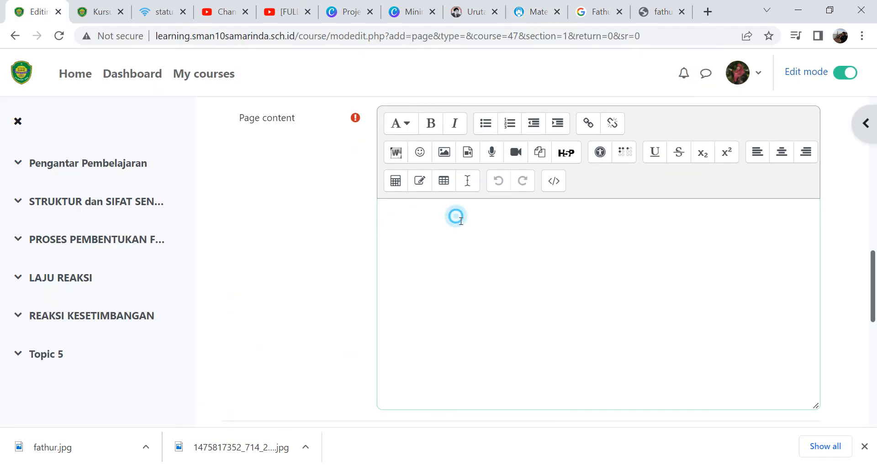
key("ctrl+v")
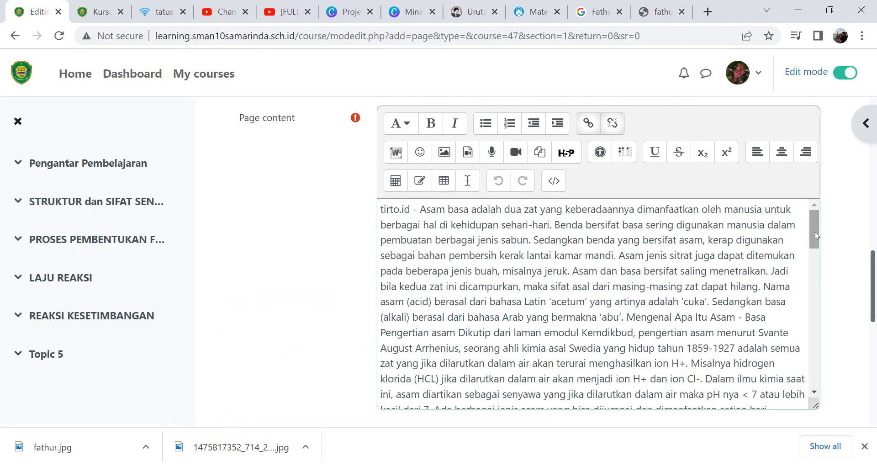
- Split the pasted text into paragraphs before "Mengenal Apa Itu Asam" and "Ciri-ciri asam", adding a blank line after the first paragraph
left_click_drag(815, 231, 781, 204)
left_click(629, 324)
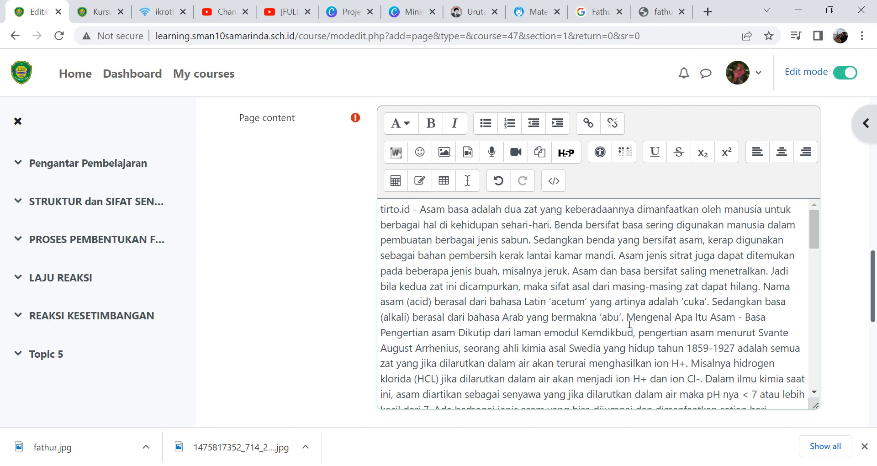
key("Return")
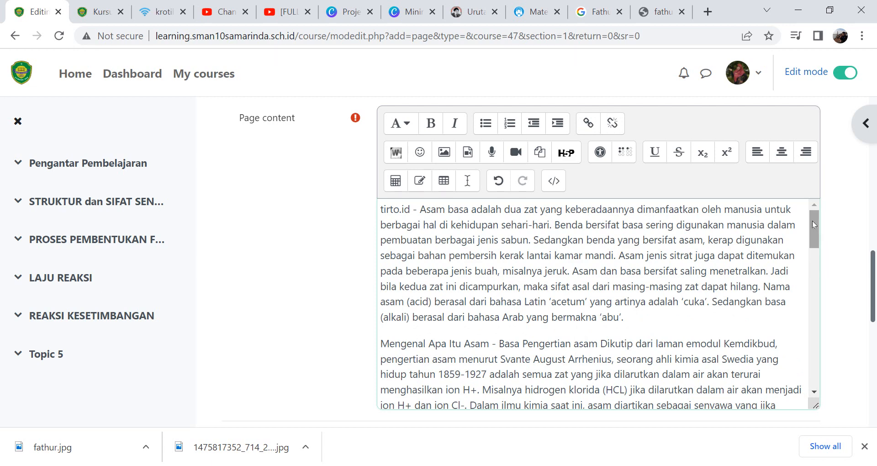
left_click_drag(812, 220, 817, 271)
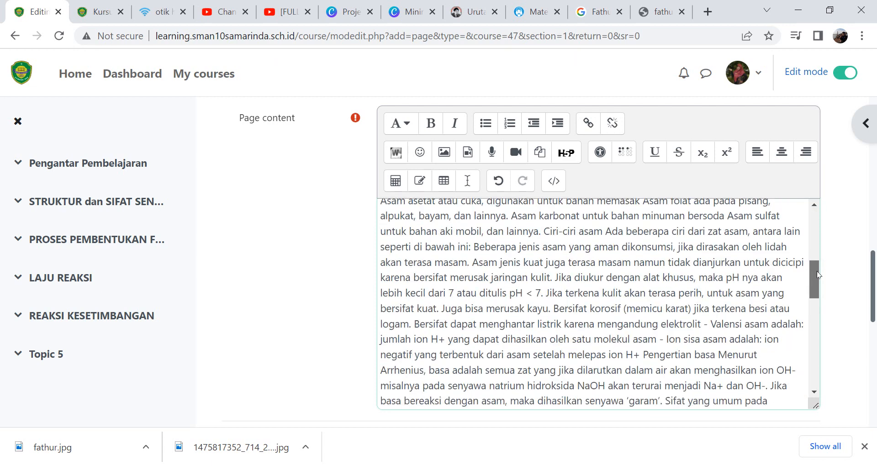
left_click(545, 234)
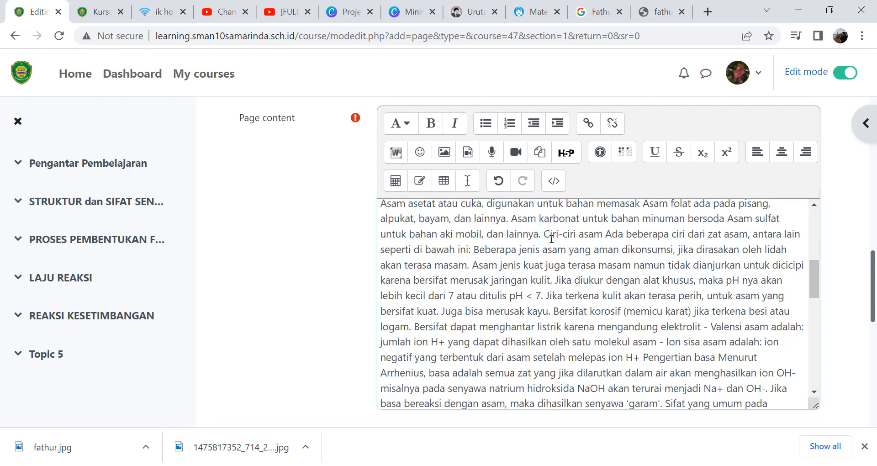
key("Return")
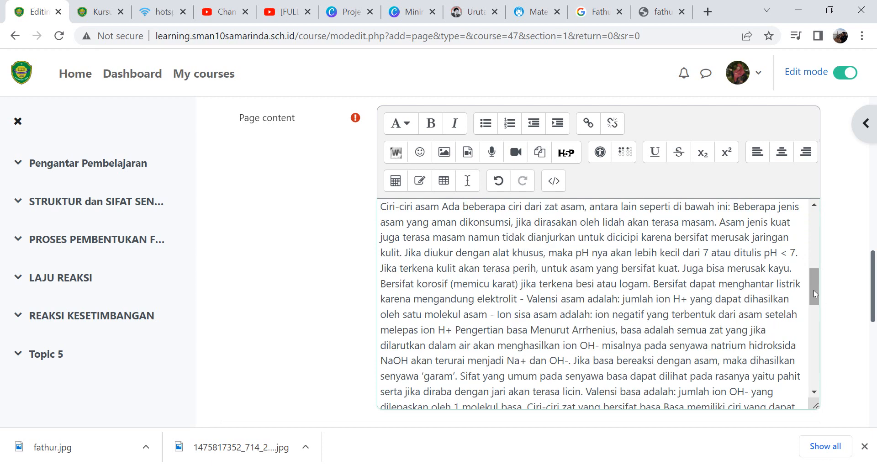
left_click_drag(813, 290, 792, 206)
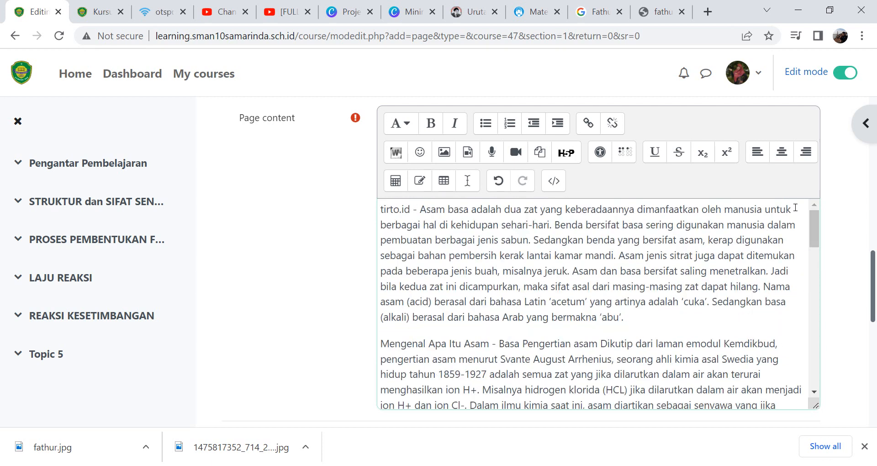
left_click(382, 210)
left_click(635, 318)
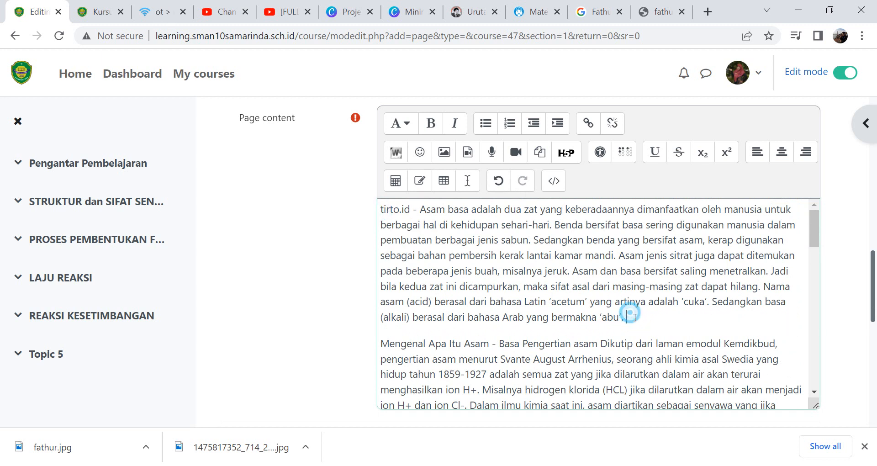
key("Return")
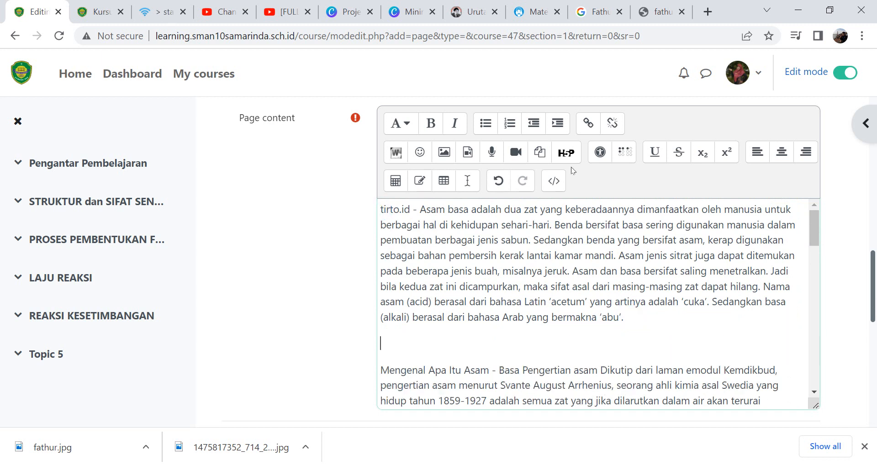
left_click(444, 151)
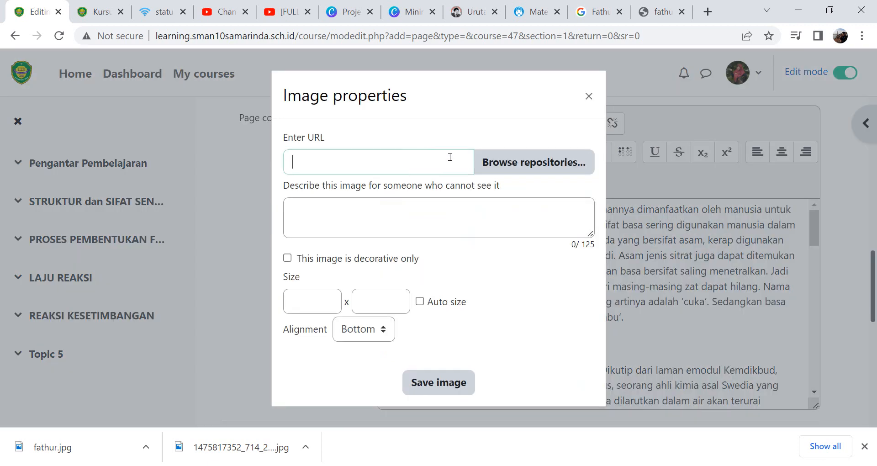
left_click(495, 163)
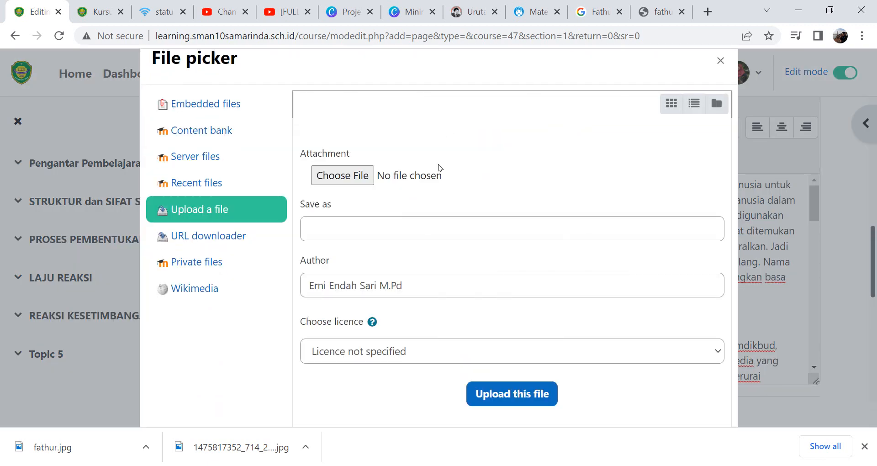
left_click(355, 177)
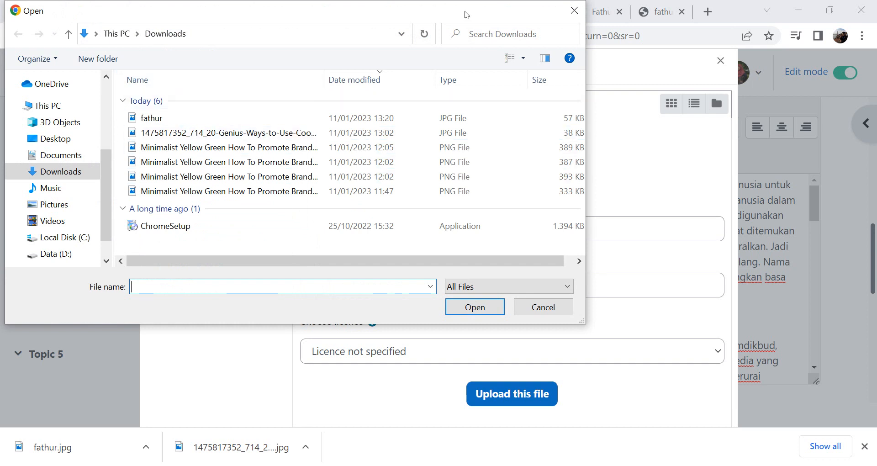
left_click(523, 64)
left_click(558, 40)
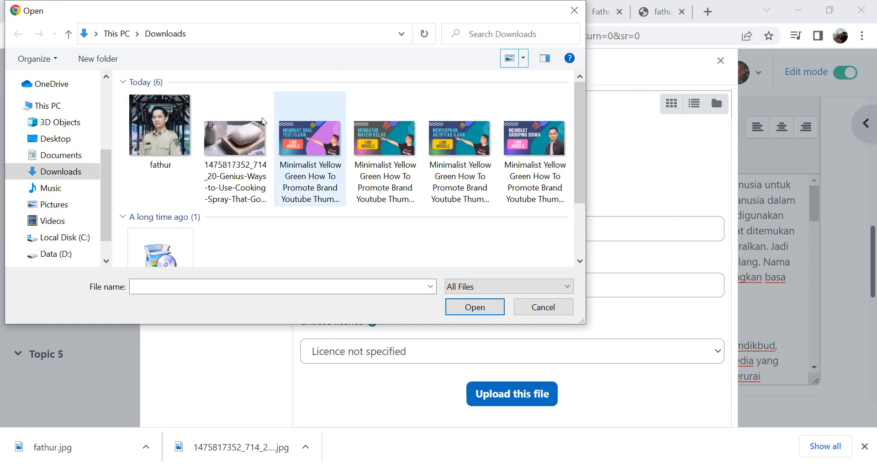
double_click(231, 125)
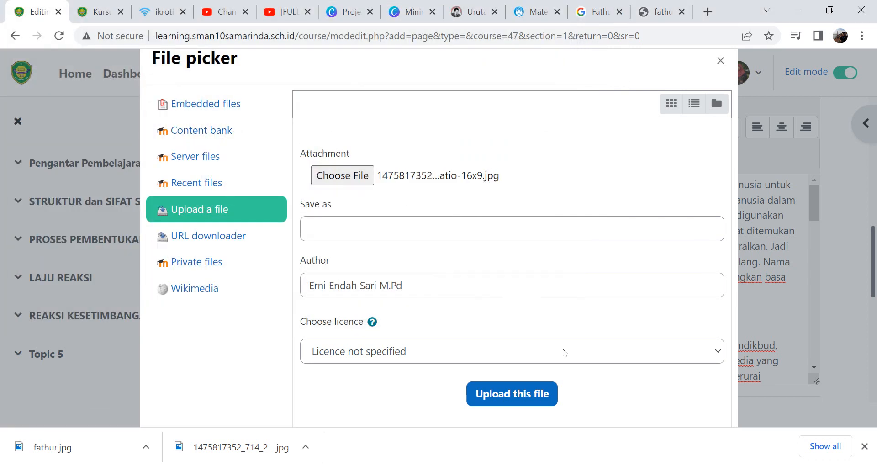
left_click(530, 389)
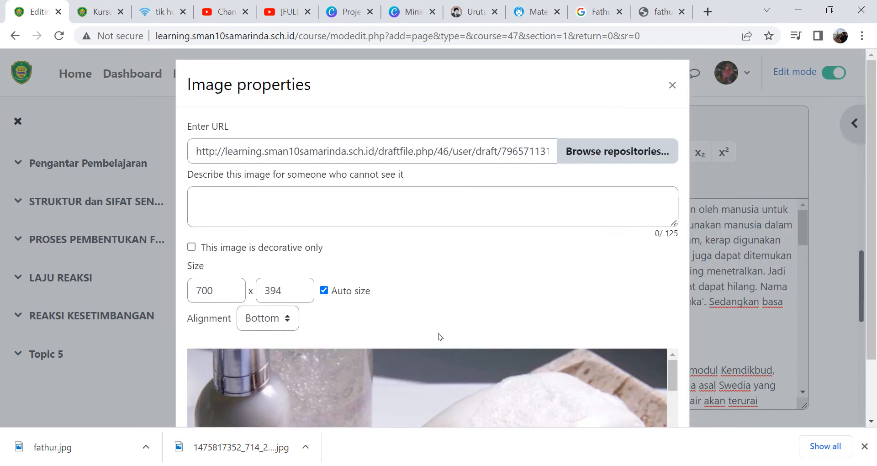
- Set the image width to 200, keeping auto size for the height
left_click(204, 290)
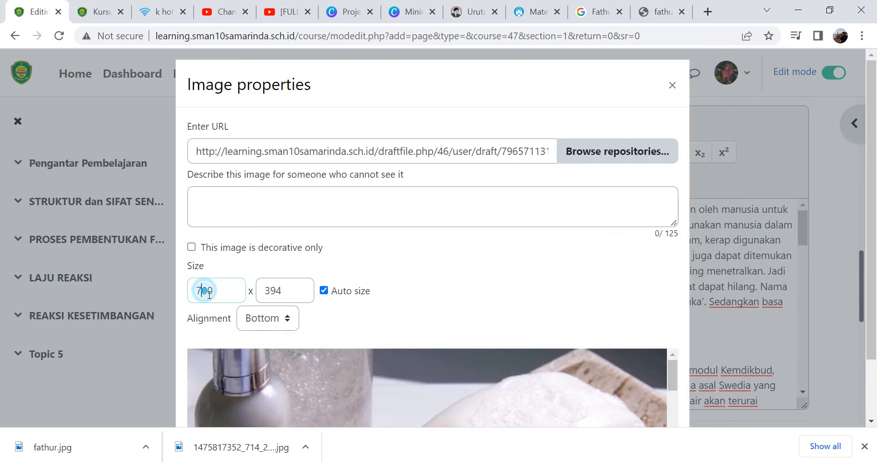
key("shift+Left")
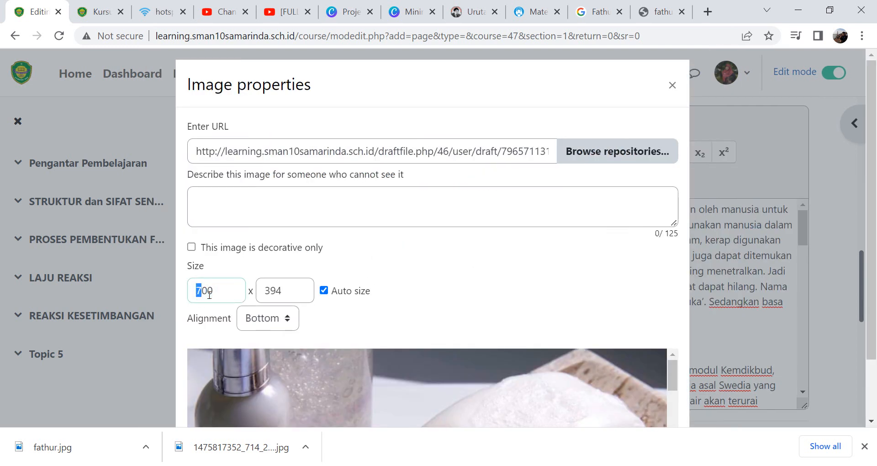
type("2")
left_click(283, 289)
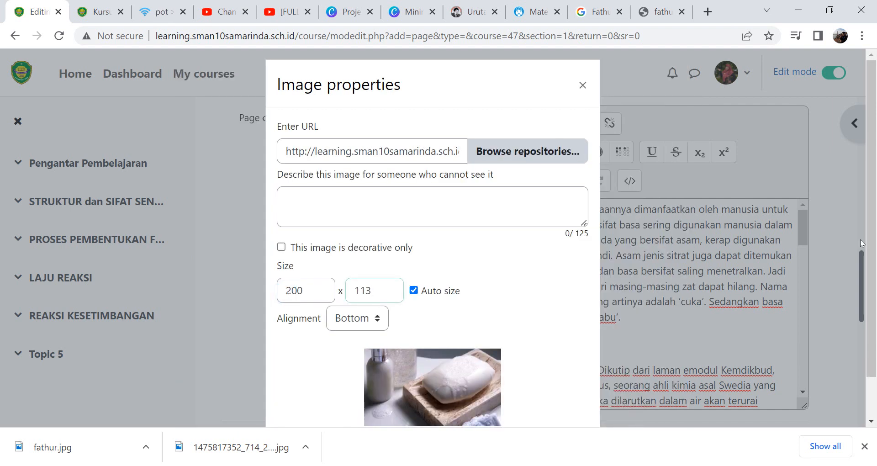
- Describe the image as "Contoh Basa" and save it into the page content
scroll(791, 372, "down", 2)
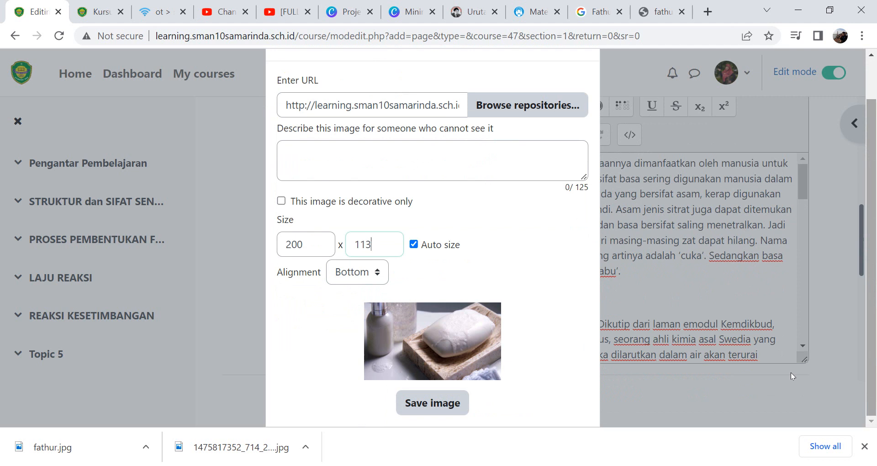
left_click(453, 402)
left_click(397, 251)
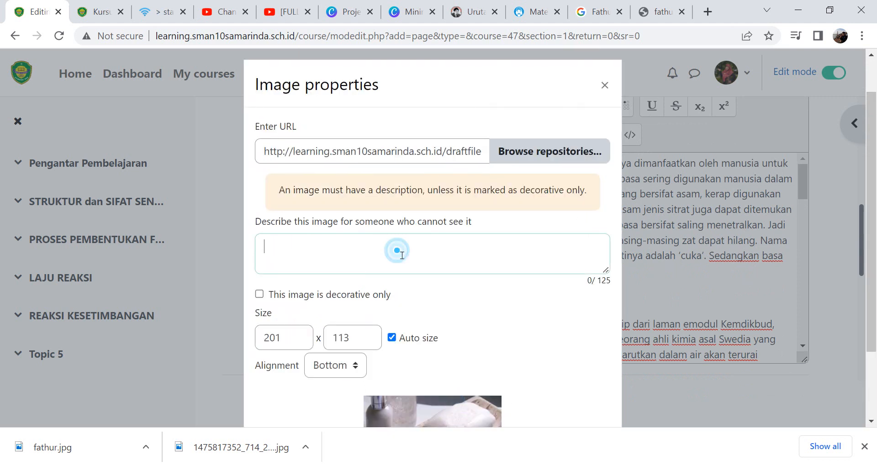
type("Con")
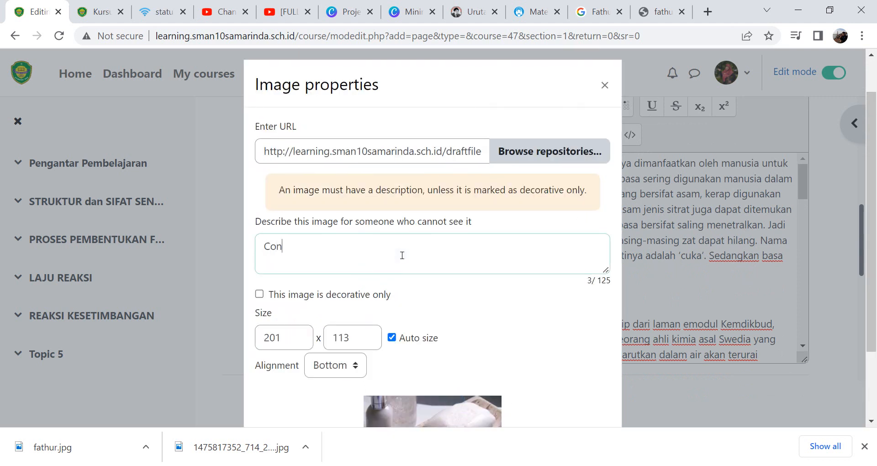
type("toh Basa")
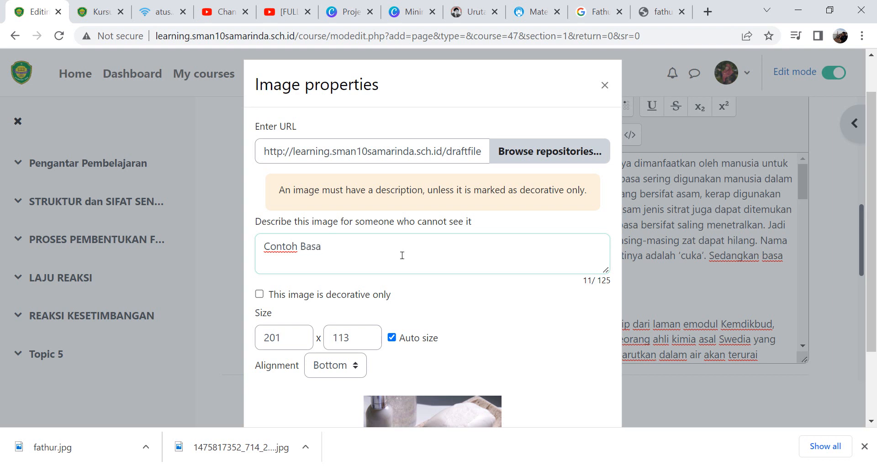
scroll(424, 329, "down", 2)
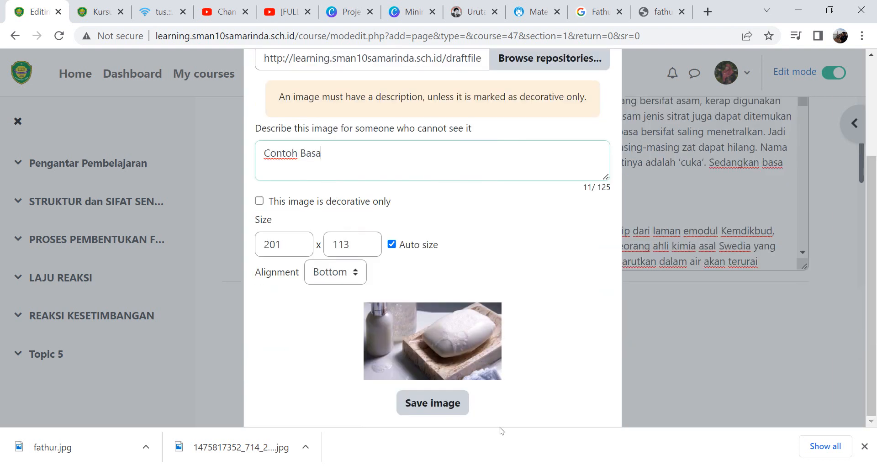
left_click(447, 411)
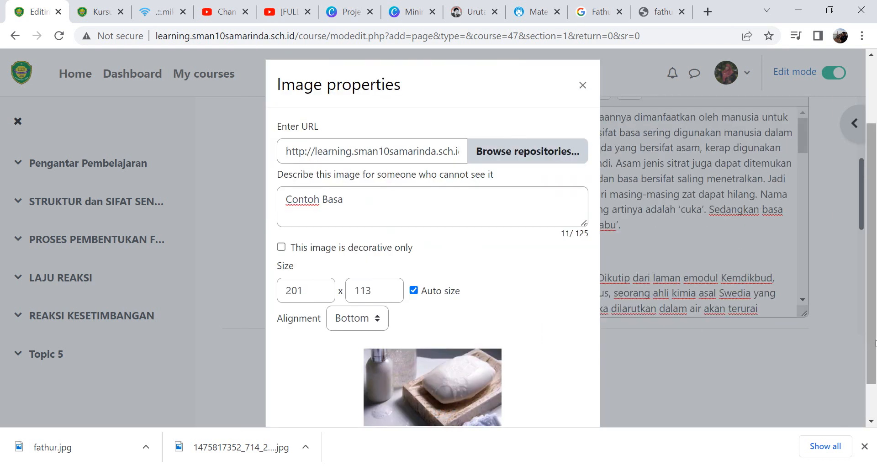
scroll(875, 343, "down", 1)
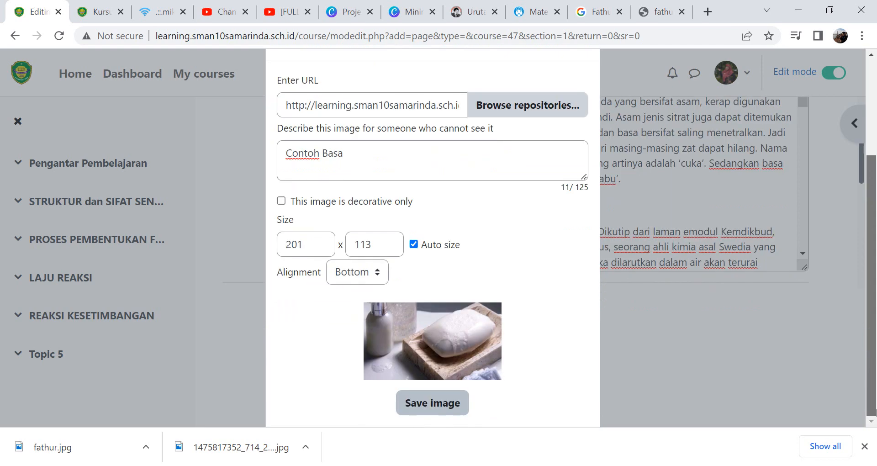
left_click(430, 404)
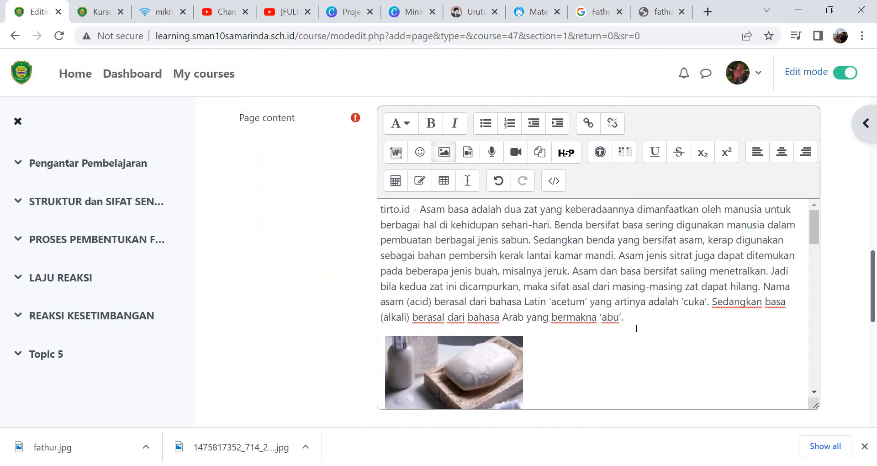
- Center-align the inserted image in the page content
double_click(506, 367)
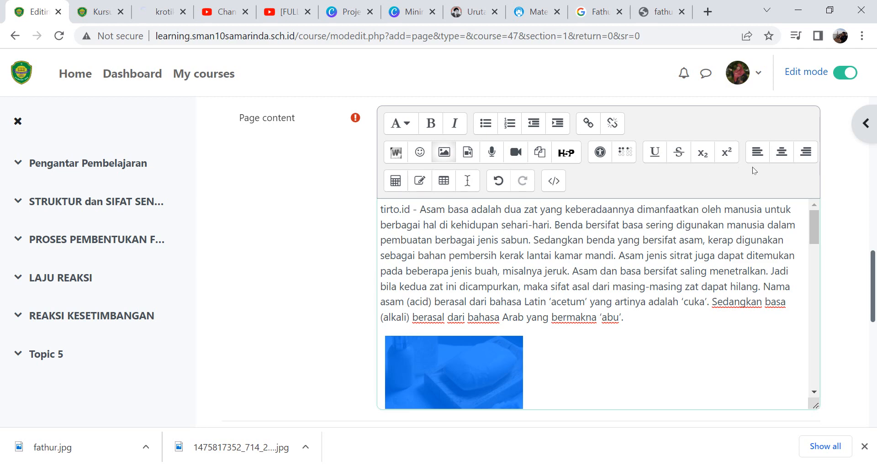
left_click(782, 152)
left_click_drag(816, 223, 816, 405)
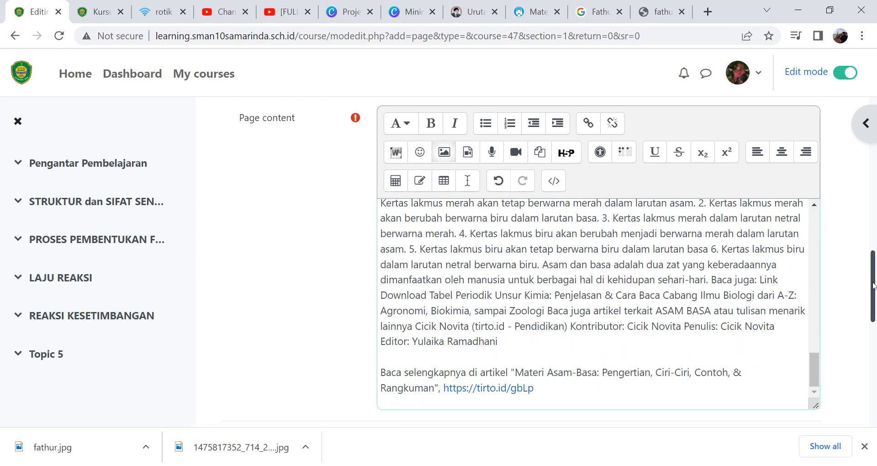
- Check the Appearance, Common module settings, Restrict access and Activity completion sections, then save the page and return to the course
scroll(873, 280, "down", 5)
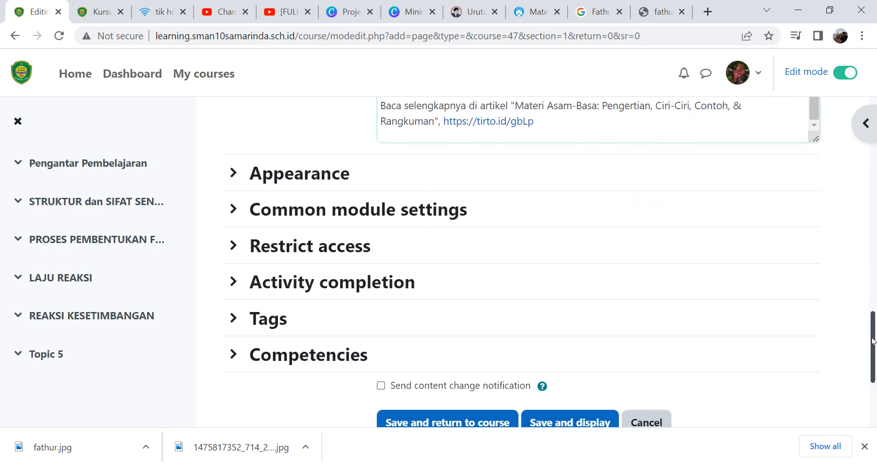
left_click(237, 178)
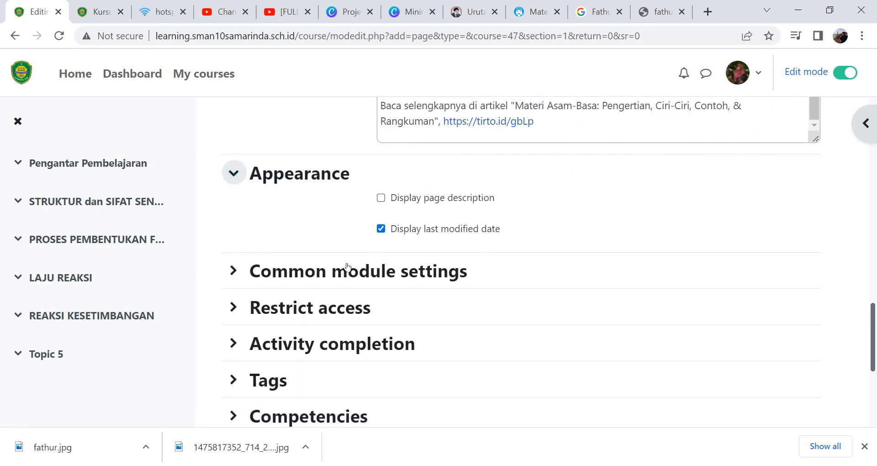
left_click(244, 275)
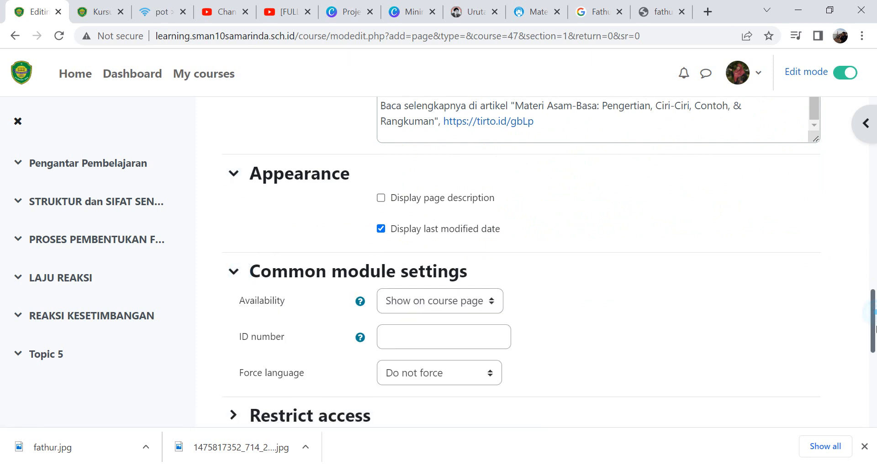
scroll(873, 319, "down", 4)
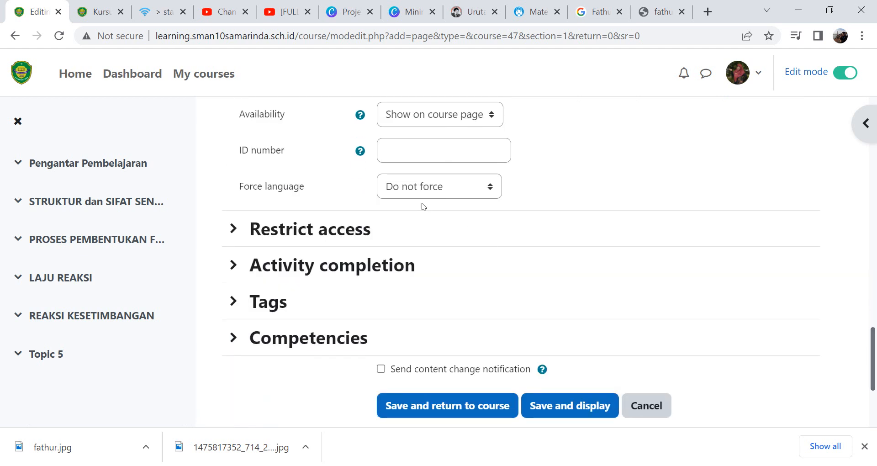
left_click(242, 228)
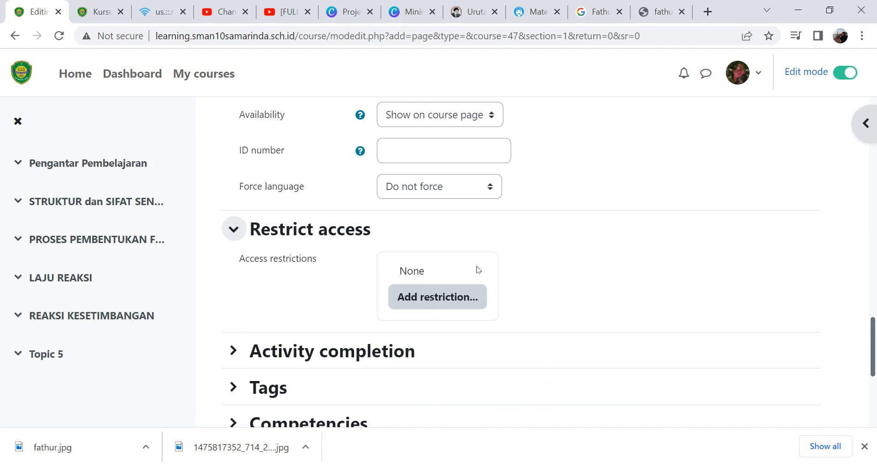
left_click(233, 351)
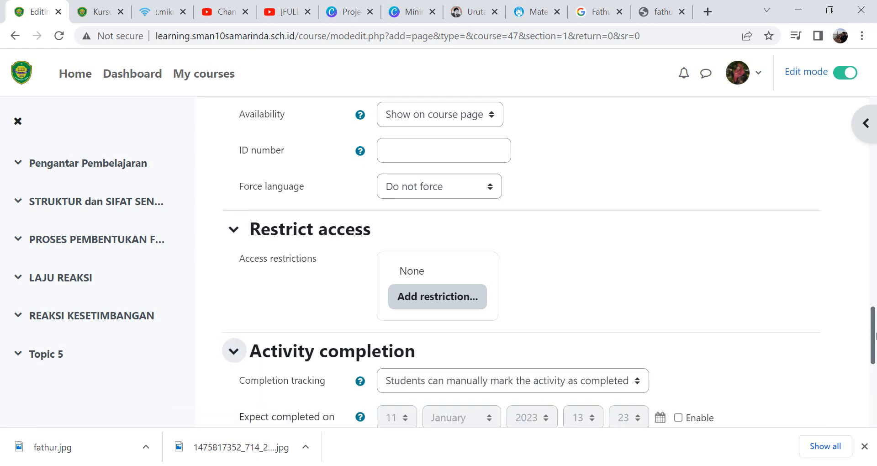
scroll(874, 366, "down", 2)
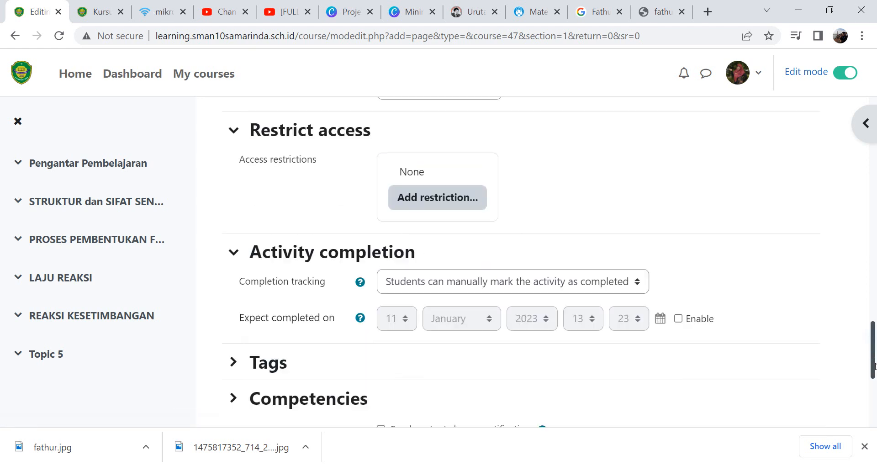
scroll(874, 366, "down", 1)
scroll(874, 365, "down", 3)
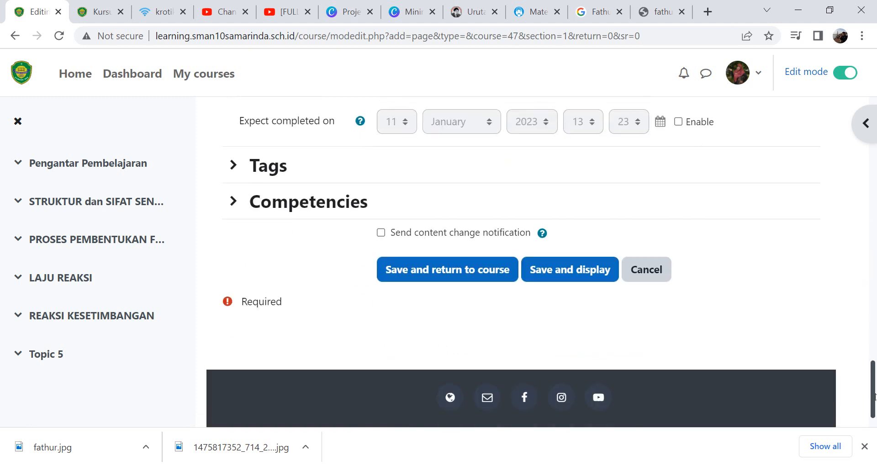
left_click(435, 267)
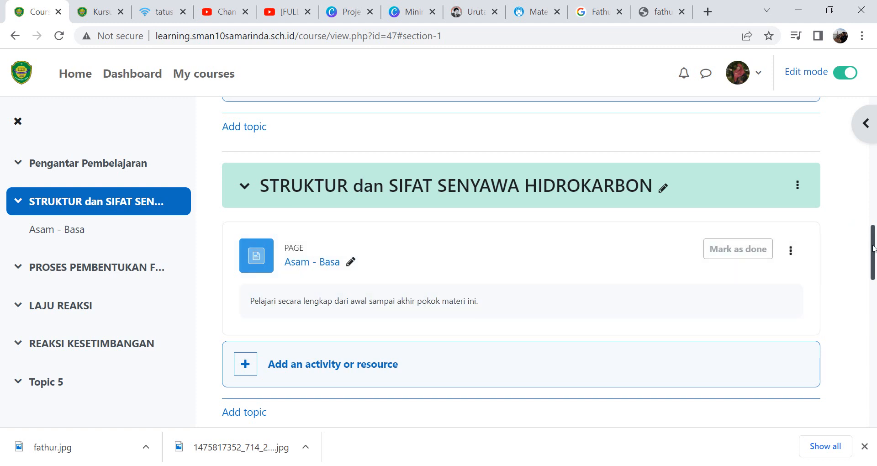
- Add a new Page resource to the STRUKTUR dan SIFAT SENYAWA HIDROKARBON topic
left_click_drag(871, 251, 872, 272)
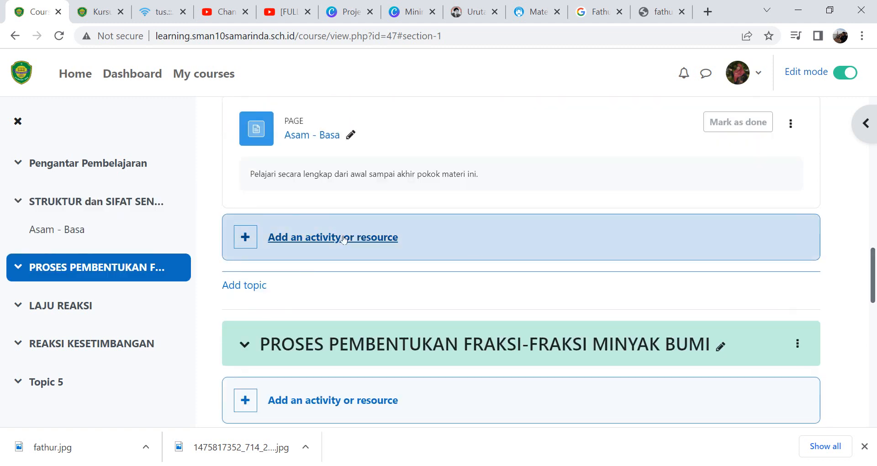
left_click(325, 237)
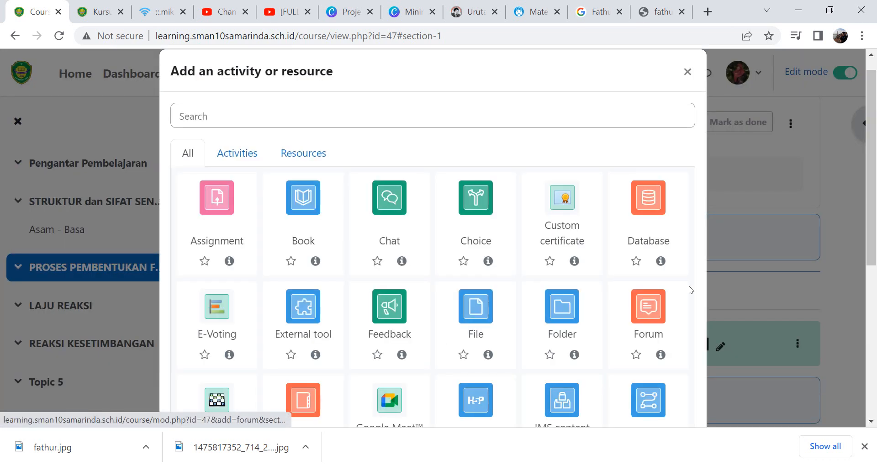
scroll(872, 247, "down", 6)
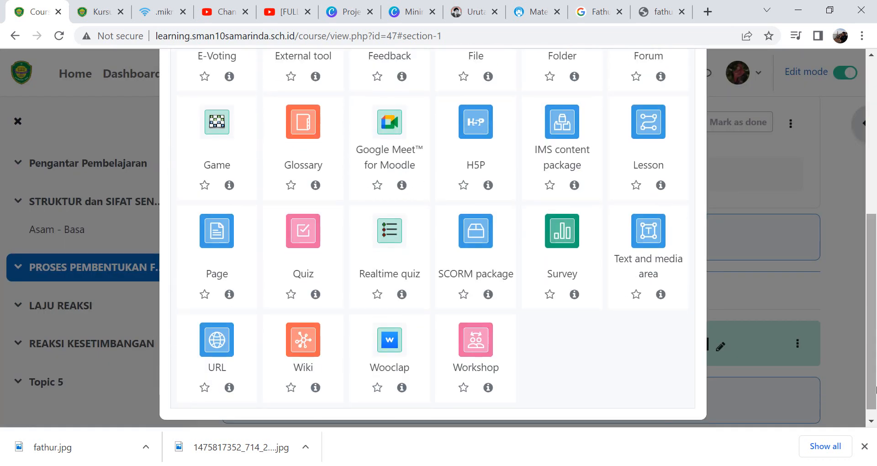
left_click(223, 235)
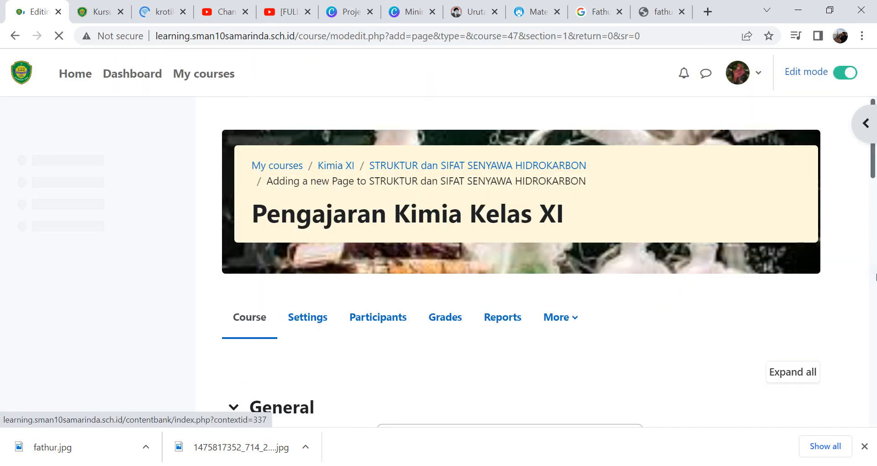
- Name the new page "Asam Basa Dalam Kehidupan Sehari-Hari"
scroll(685, 206, "down", 5)
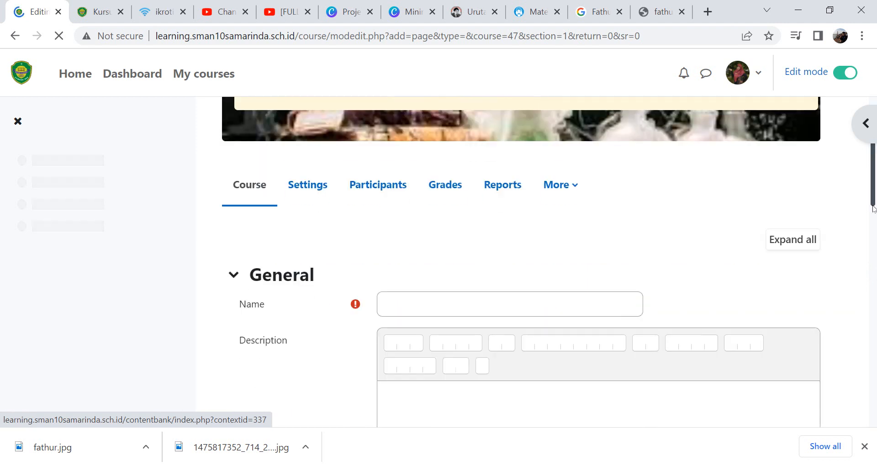
left_click(484, 199)
type("Asa")
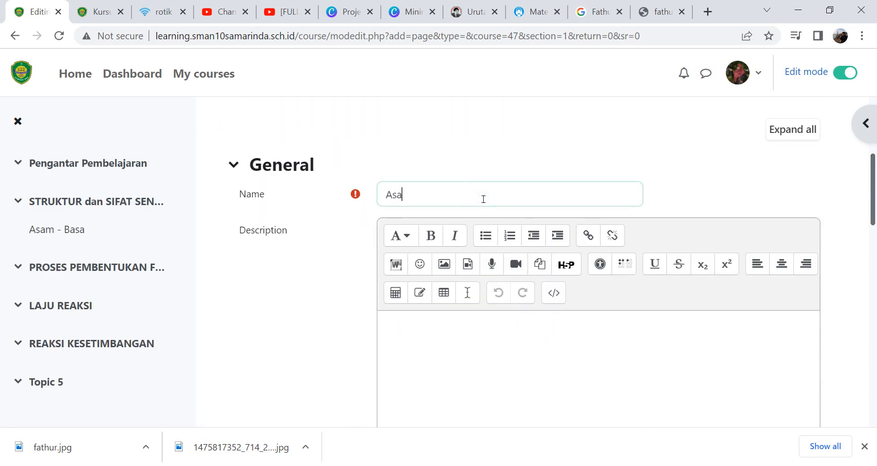
type("m Basa Dalam Kehidupan ")
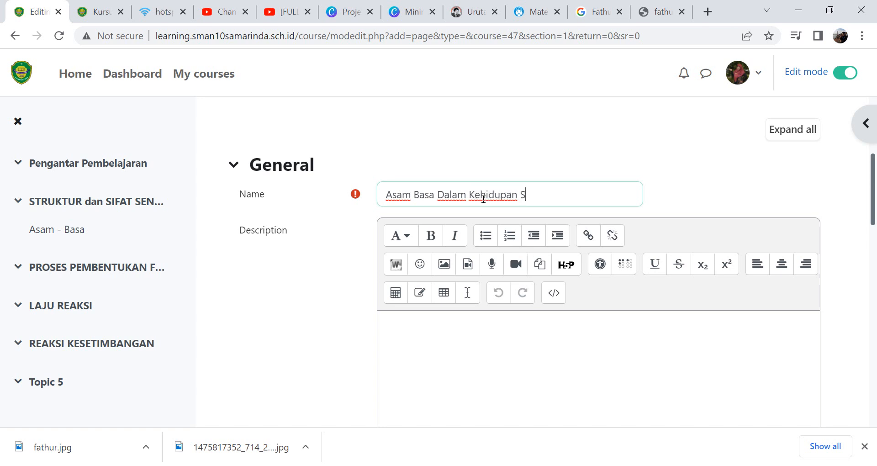
type("Sehari-Hari")
- Enter the page description "Pelajari materi ini dengan serius dan sungguh-sungguh."
left_click(534, 350)
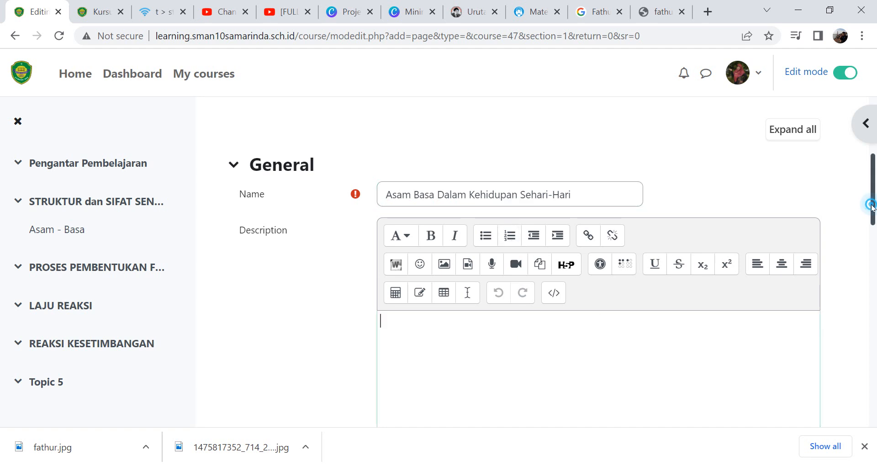
scroll(533, 320, "down", 2)
left_click(532, 233)
type("P")
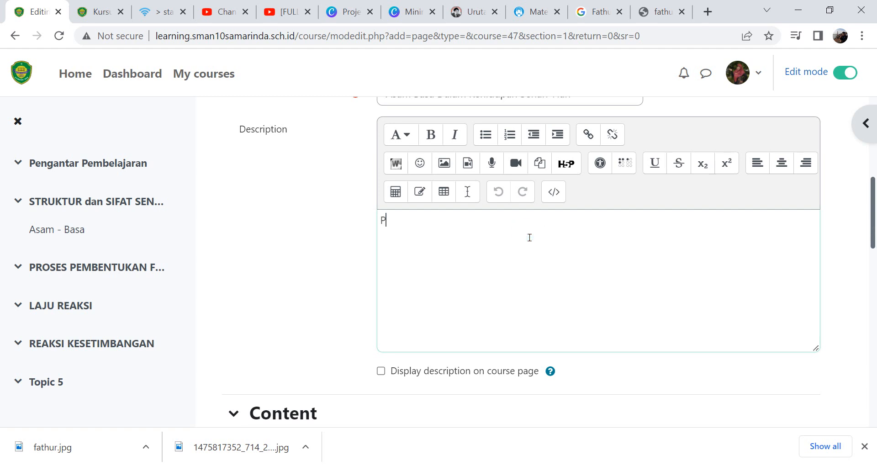
type("elajari mate")
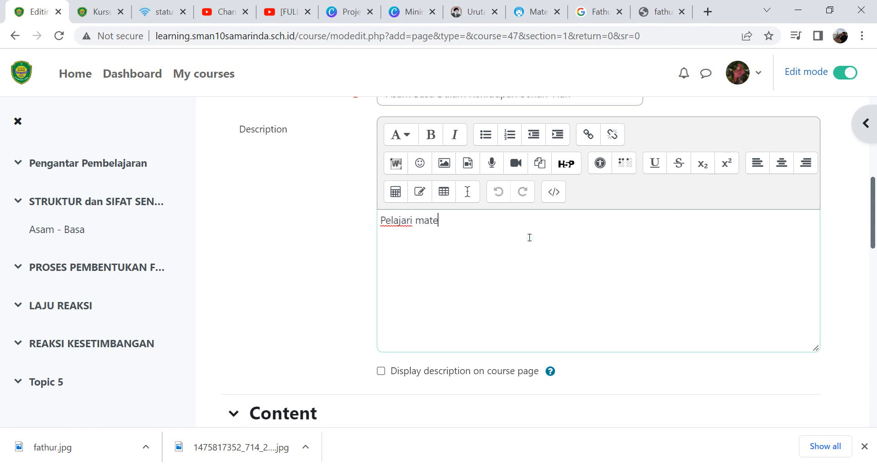
type("ri ini dengan seriu")
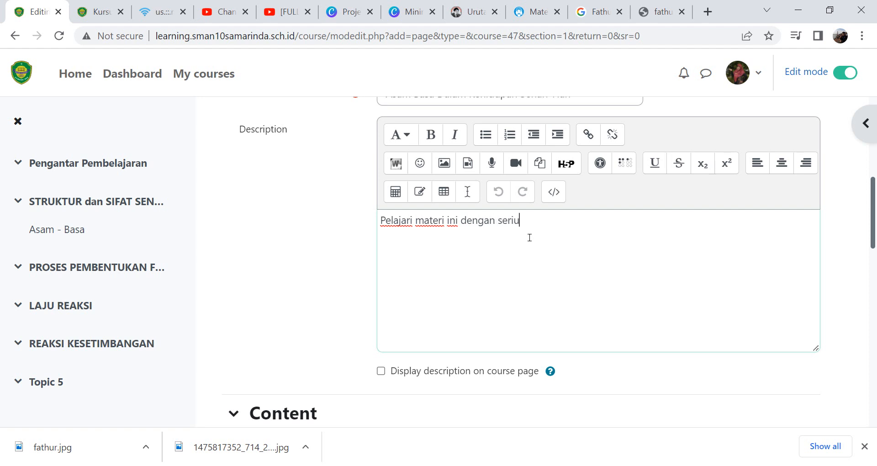
type("s dan sungguh")
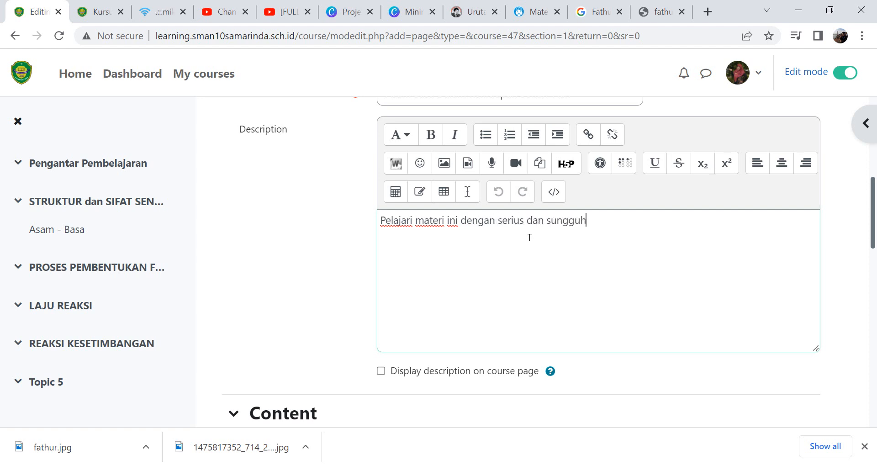
type("-sungguh.")
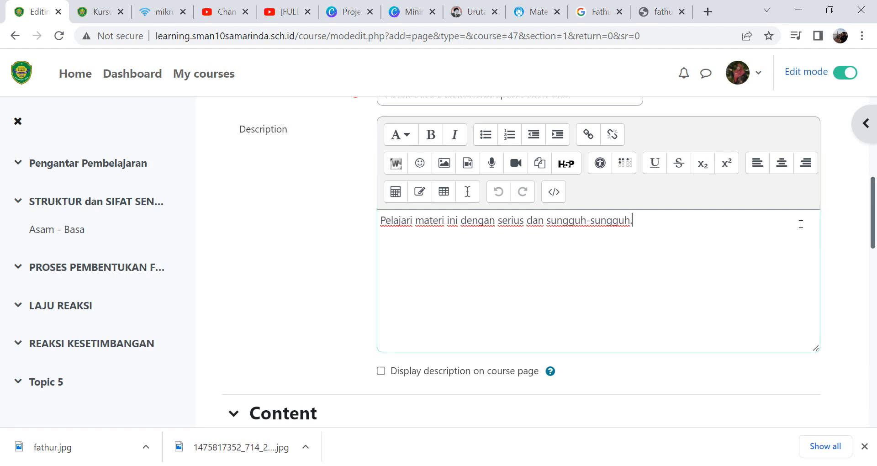
left_click(875, 223)
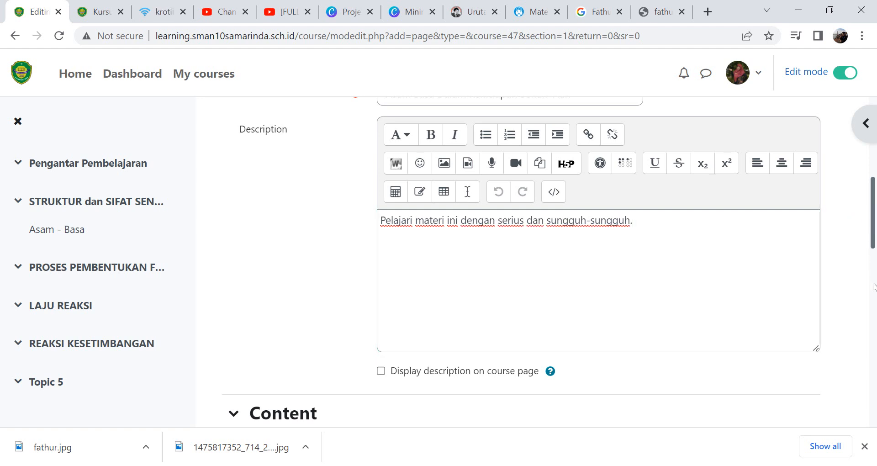
- In the Google tab, search for "contoh asam basa dalam kehidupan sehari hari"
scroll(870, 230, "down", 5)
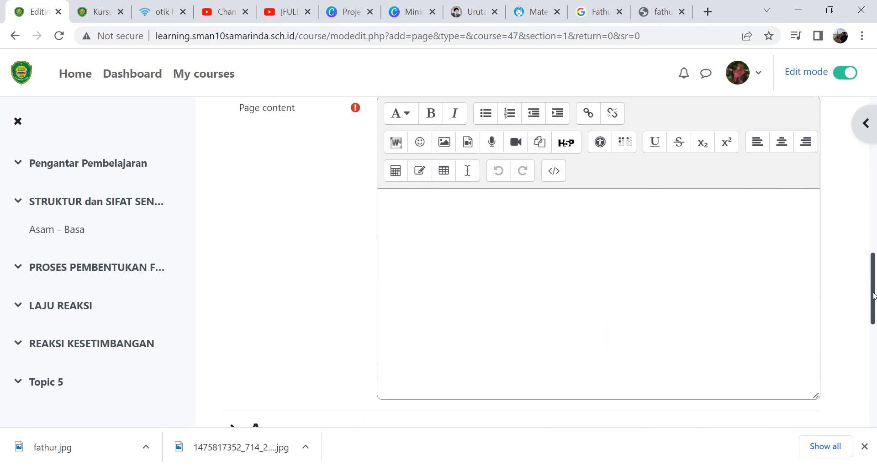
left_click(449, 305)
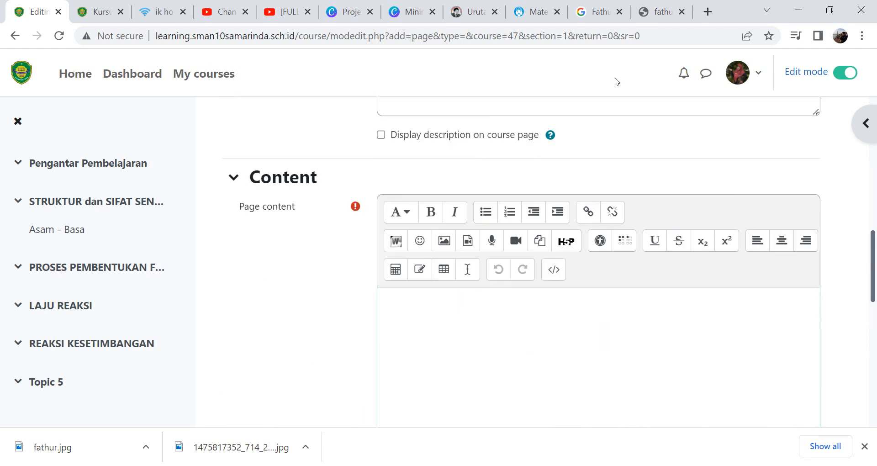
left_click(590, 15)
left_click(281, 67)
key("ctrl+a")
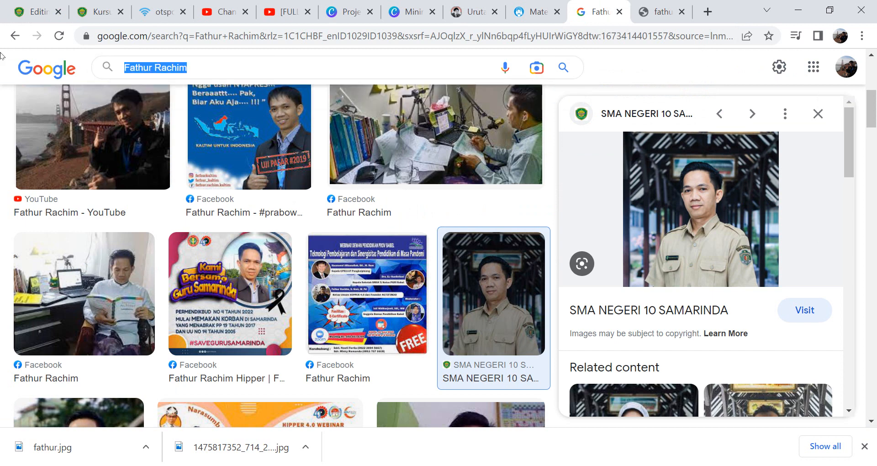
type("Asam bas")
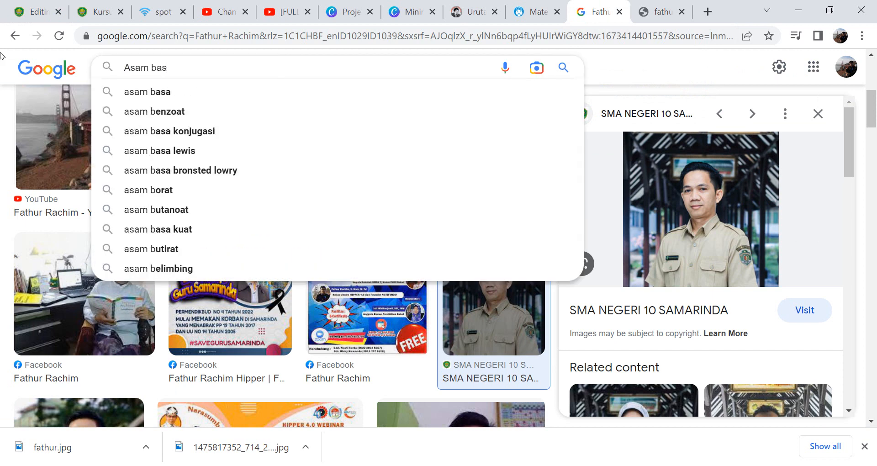
type("a dalam kehi")
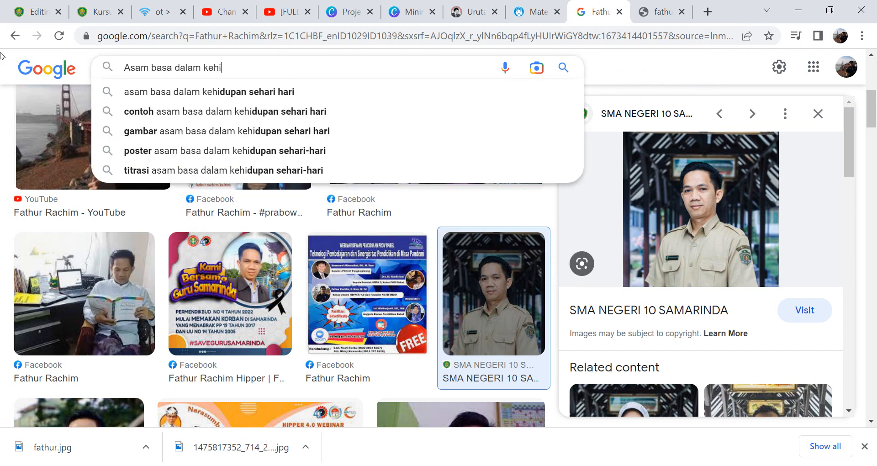
type("dupan")
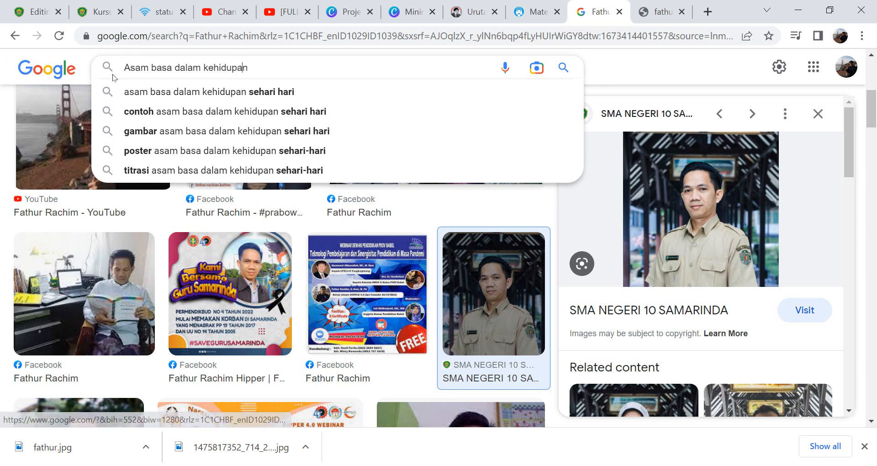
left_click(187, 111)
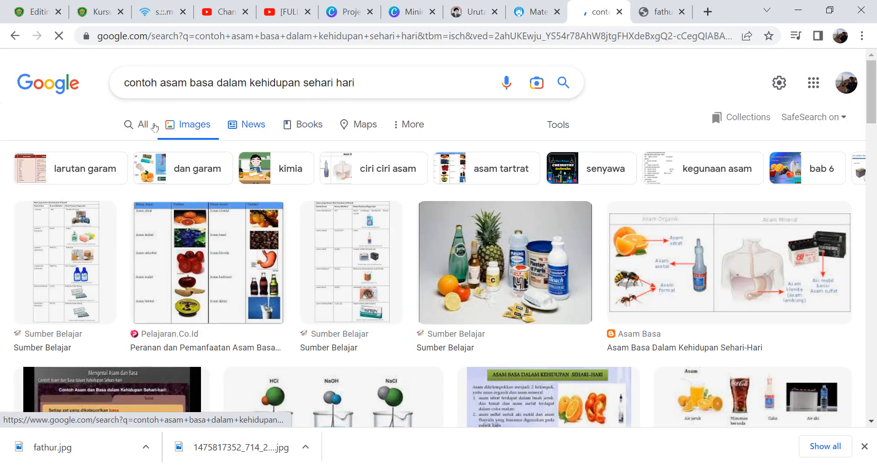
- Browse the web search results and open the Kompas.com article "Contoh Basa dalam Kehidupan Sehari-hari"
left_click(154, 127)
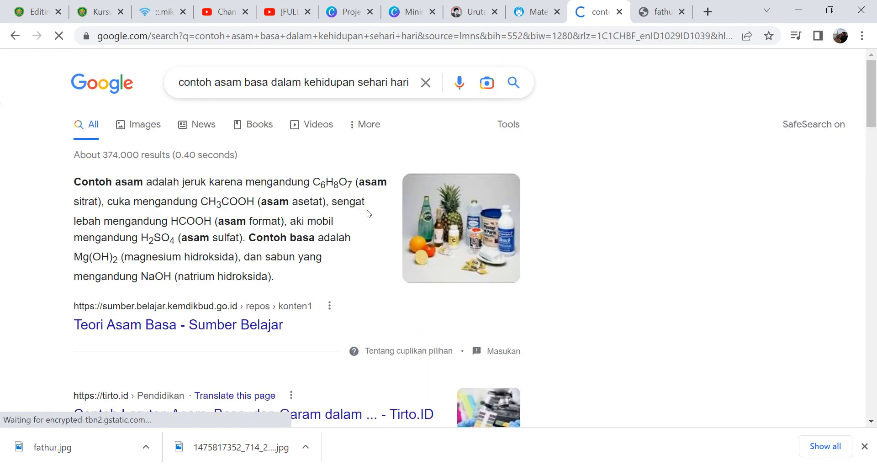
scroll(873, 139, "down", 1)
scroll(873, 139, "down", 1)
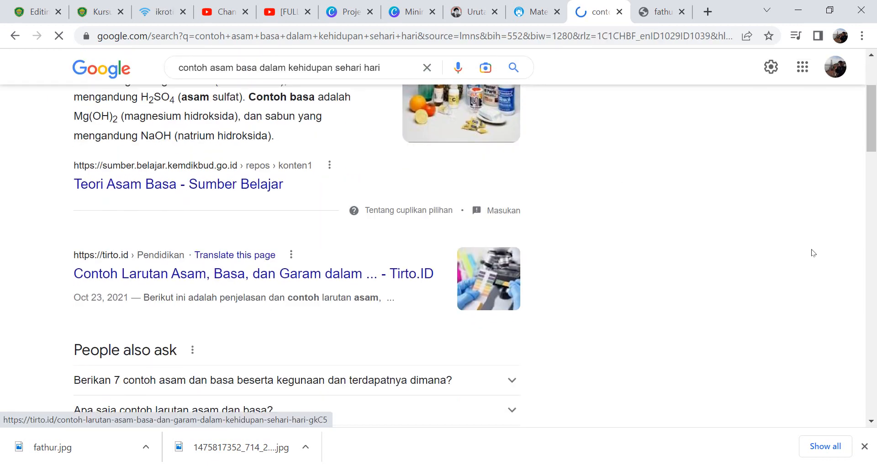
left_click(875, 189)
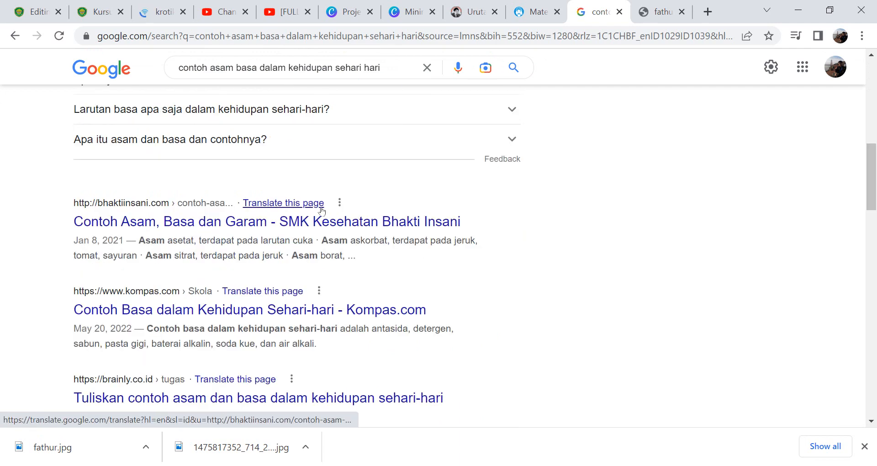
left_click(203, 226)
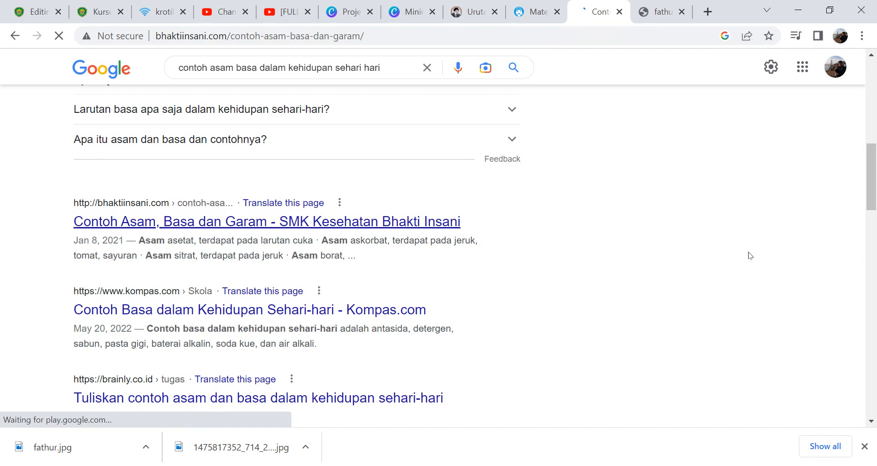
left_click(15, 35)
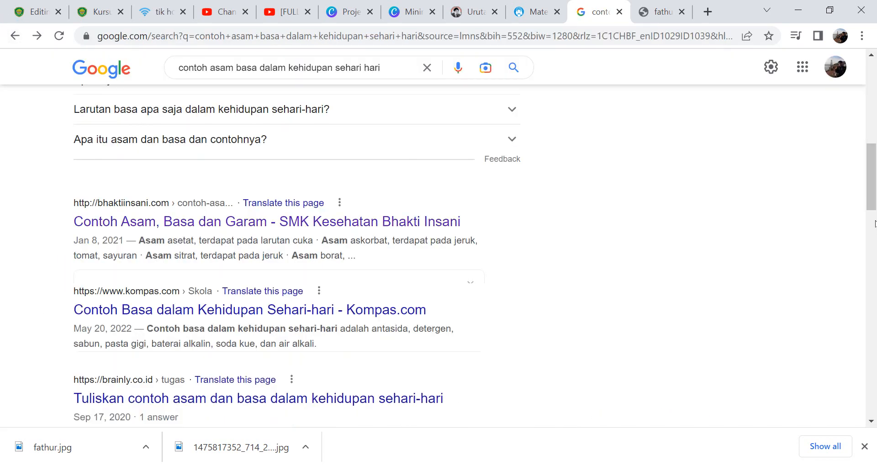
left_click(218, 398)
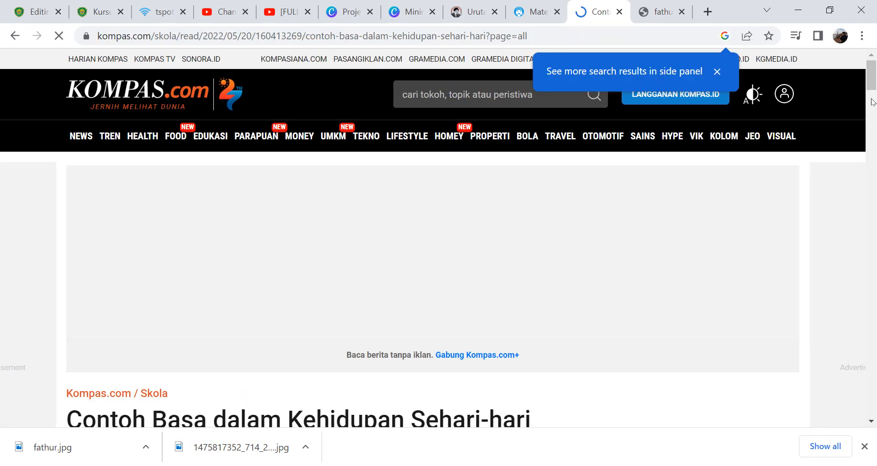
- Select and copy the article's opening paragraphs on bases through the antasida compounds paragraph
left_click_drag(873, 84, 875, 131)
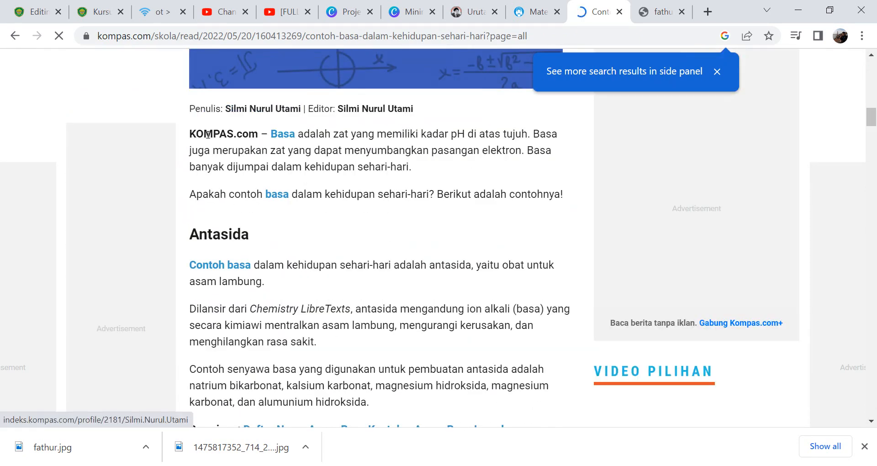
left_click_drag(189, 130, 451, 402)
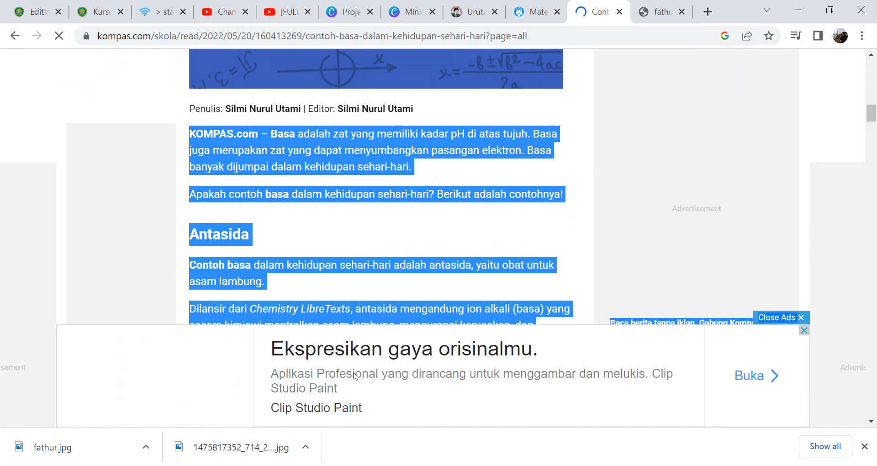
left_click_drag(431, 281, 431, 281)
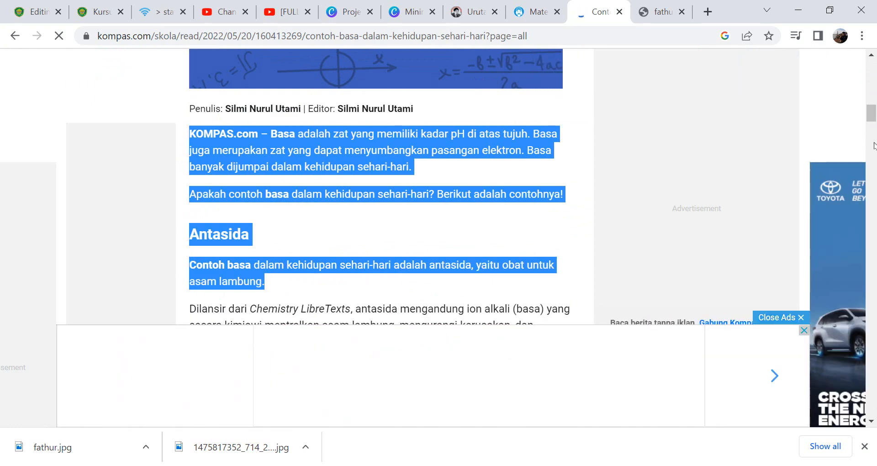
mouse_move(872, 111)
left_mouse_down()
mouse_move(872, 131)
mouse_move(873, 118)
left_mouse_up()
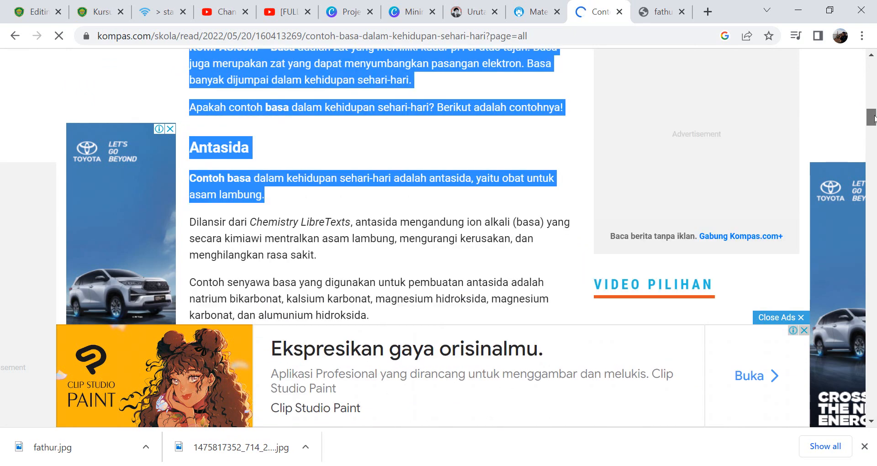
key("shift+Down")
key("shift+Down")
key("shift+Down")
key("shift+Down")
key("shift+Down")
key("shift+Down")
key("shift+Down")
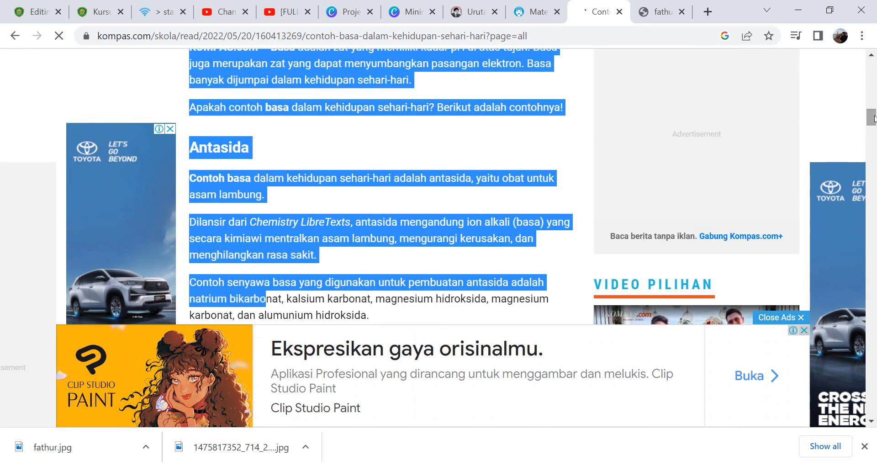
key("ctrl+c")
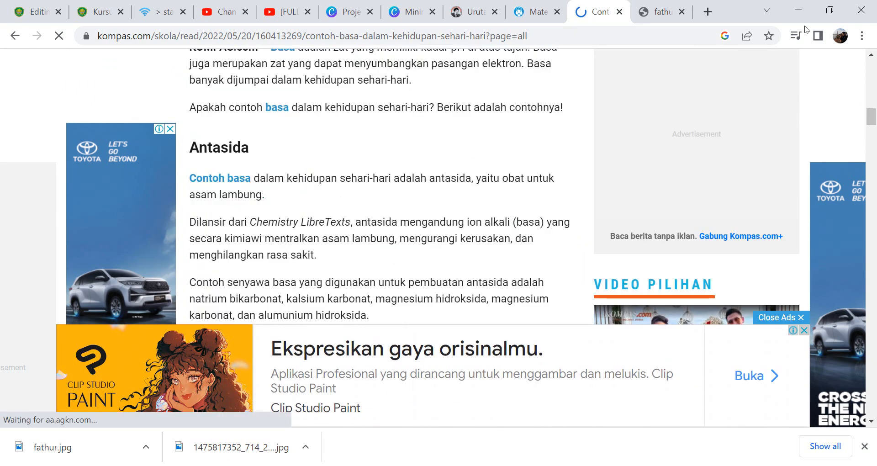
- Paste the copied article text into the page content and start a new paragraph after "asam lambung."
left_click(67, 9)
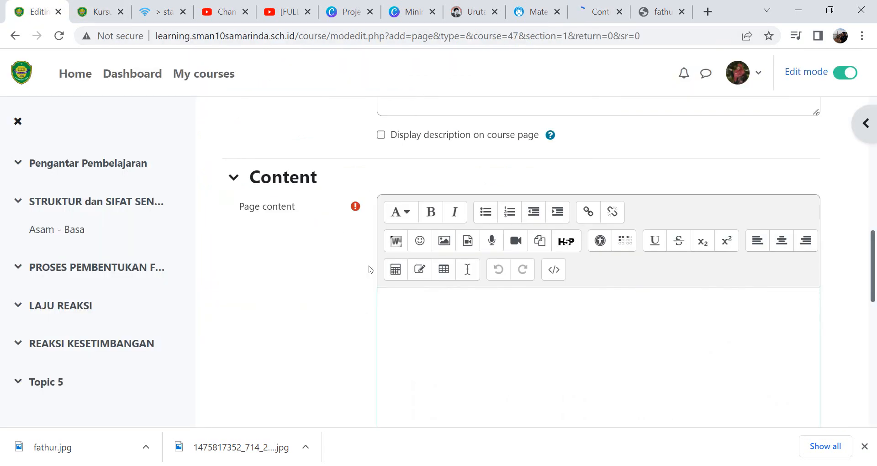
key("ctrl+v")
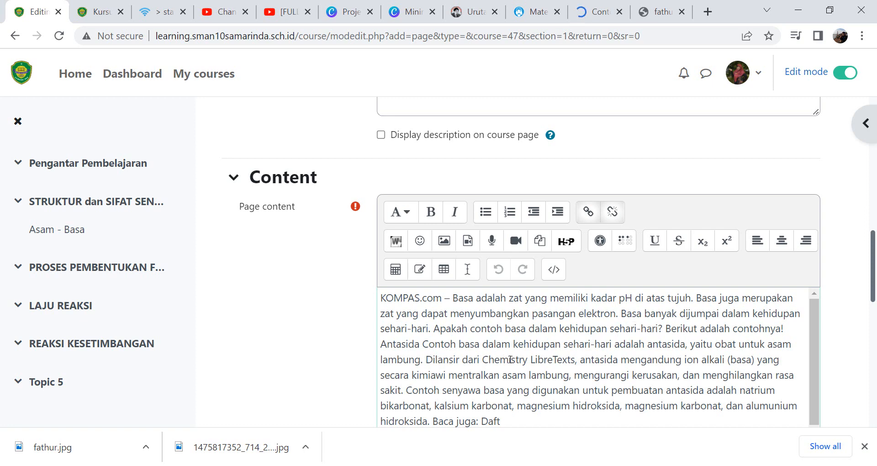
left_click(425, 360)
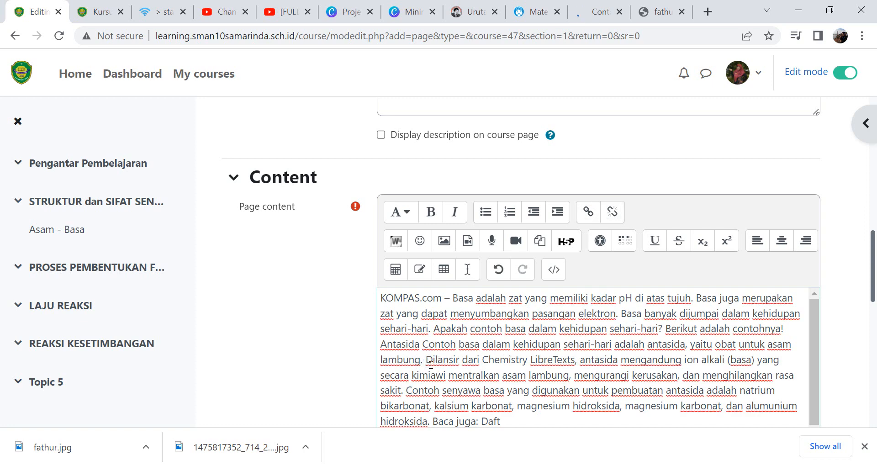
key("Return")
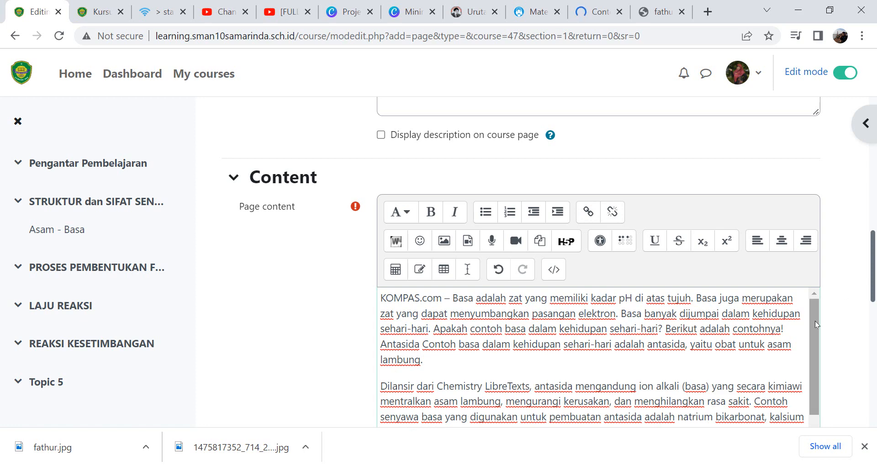
left_click_drag(815, 321, 812, 372)
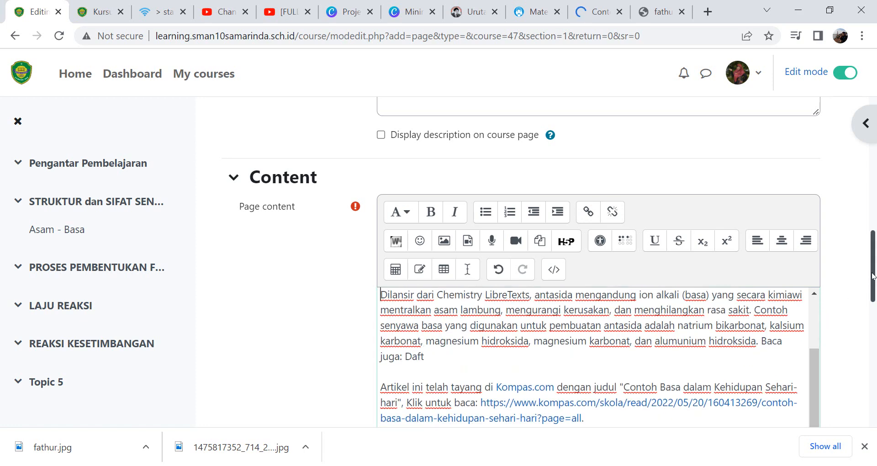
left_click_drag(872, 274, 863, 258)
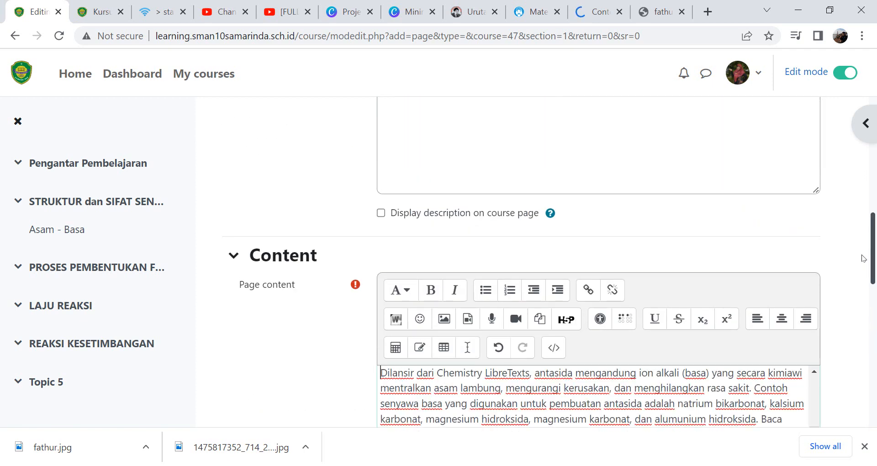
- Look through the Appearance, Common module settings and Restrict access sections of the new page's settings
scroll(863, 258, "down", 2)
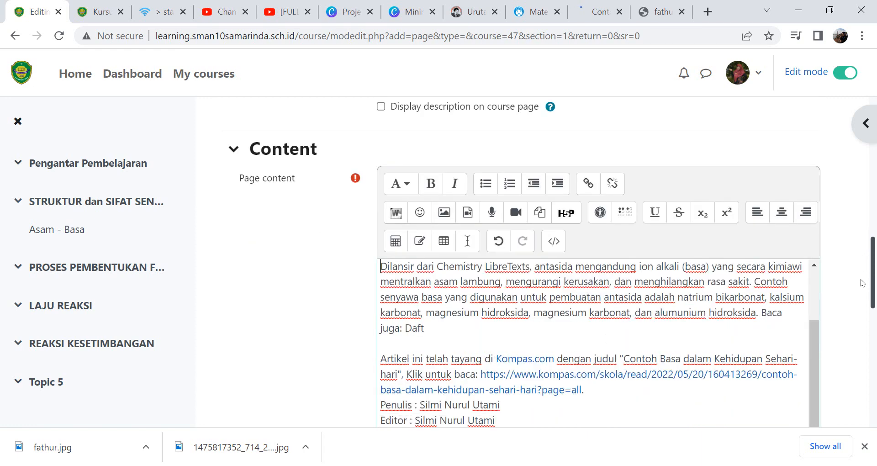
left_click_drag(872, 282, 875, 359)
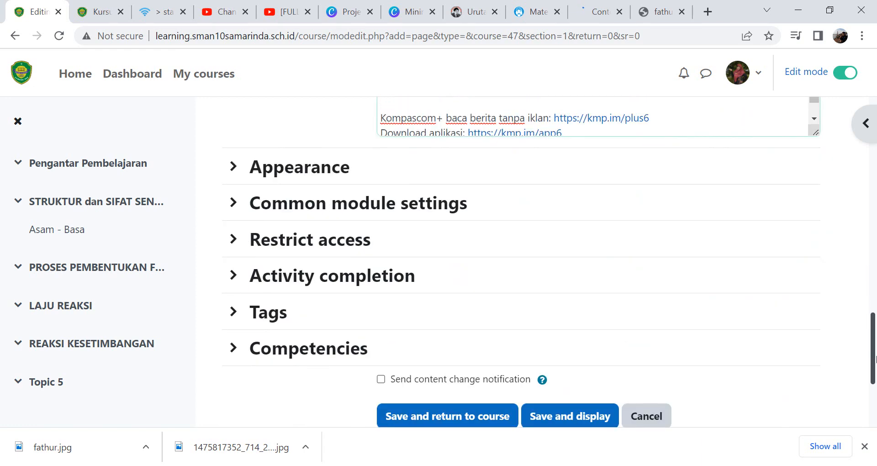
left_click(231, 165)
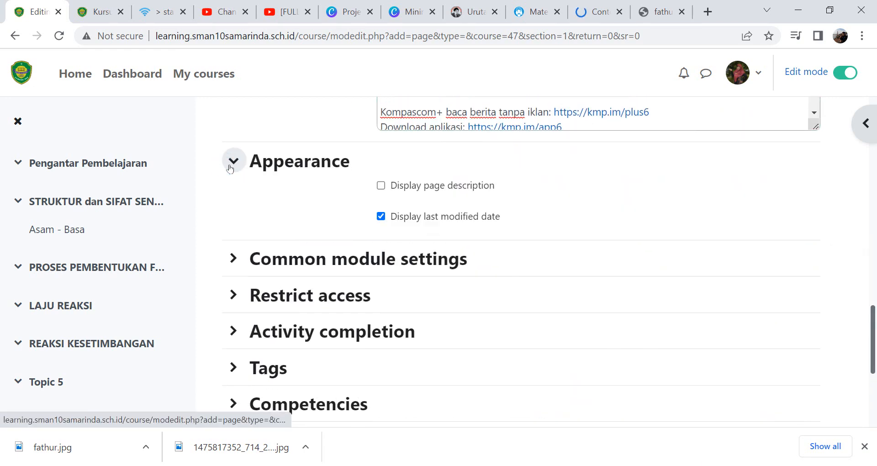
left_click(237, 259)
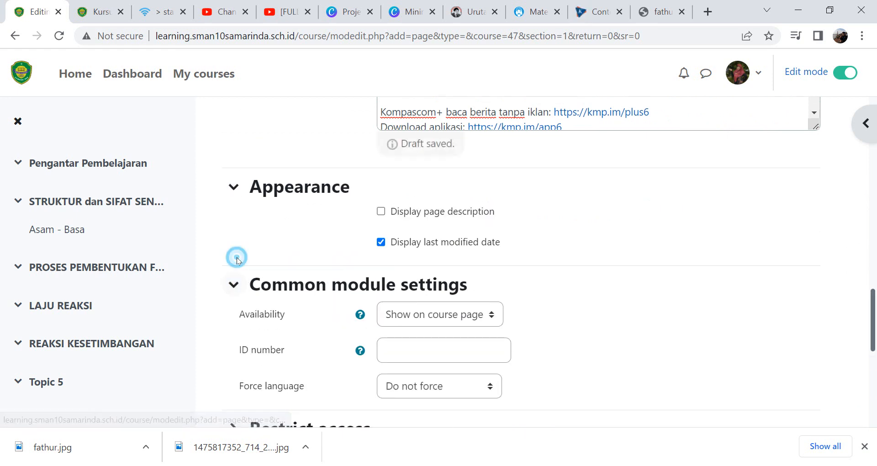
left_click(234, 284)
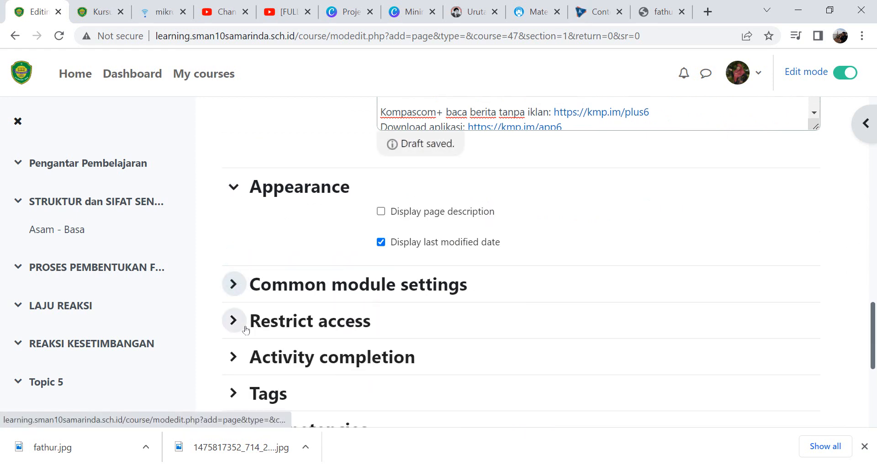
left_click(233, 321)
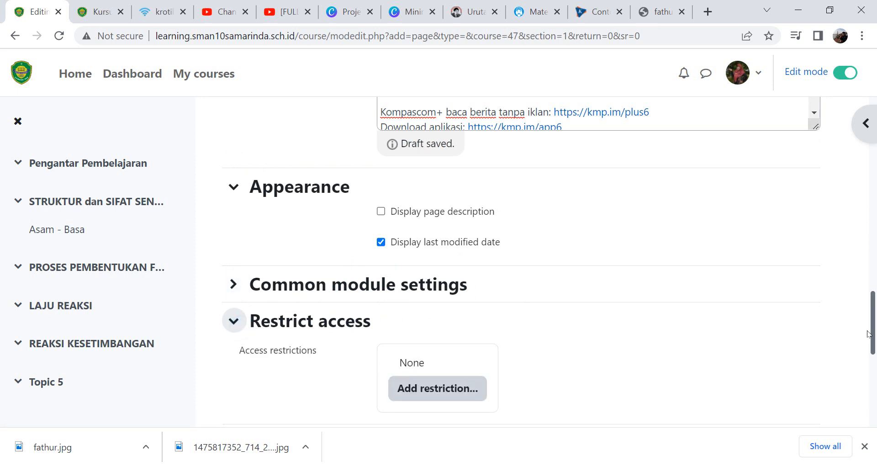
- Add an activity completion restriction requiring students to have Asam - Basa marked complete
left_click_drag(873, 338, 873, 366)
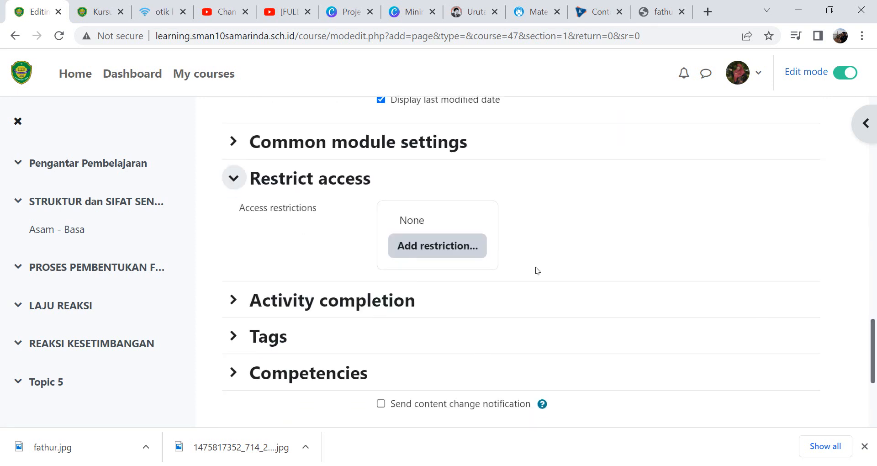
left_click(428, 249)
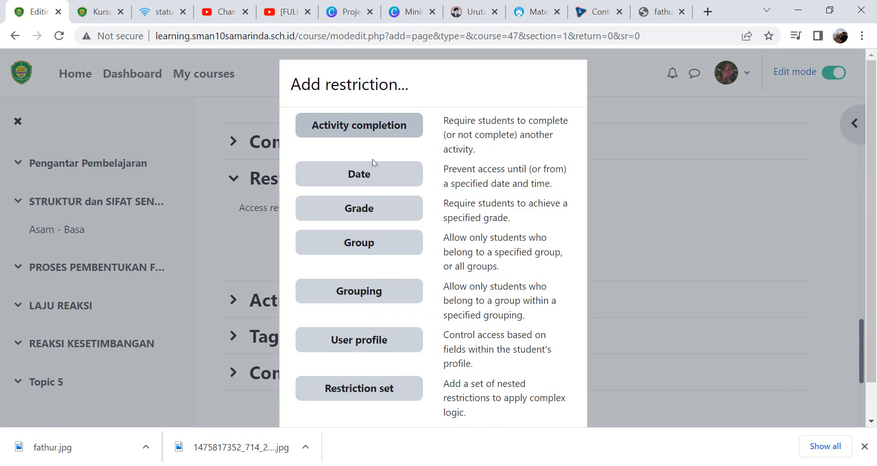
left_click(360, 126)
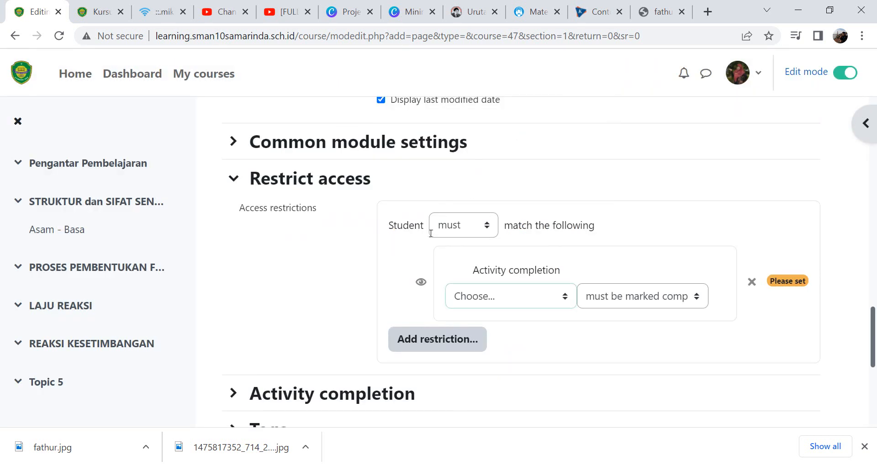
left_click(471, 225)
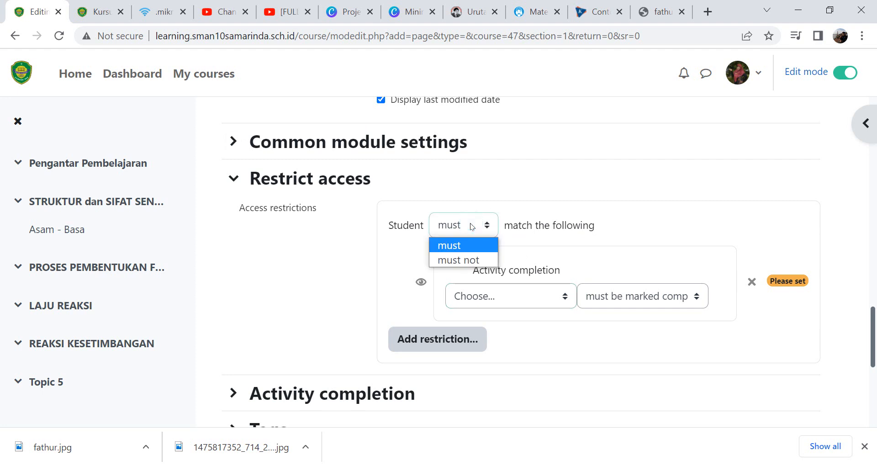
left_click(470, 224)
left_click(560, 296)
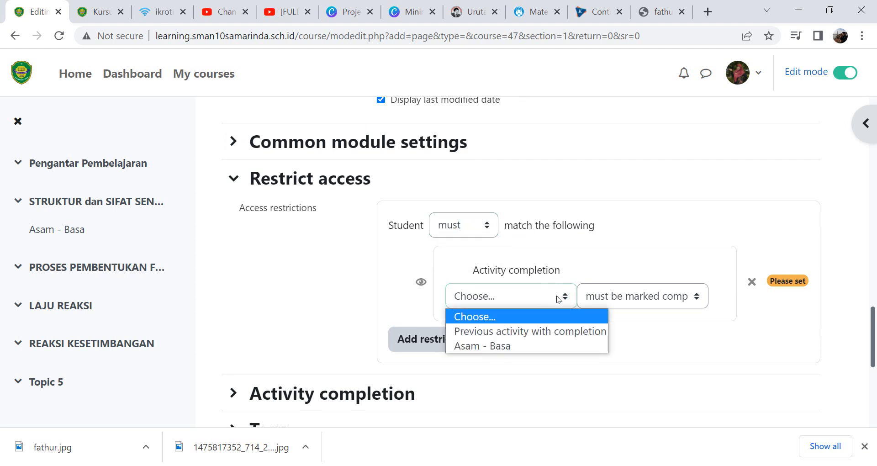
left_click(526, 347)
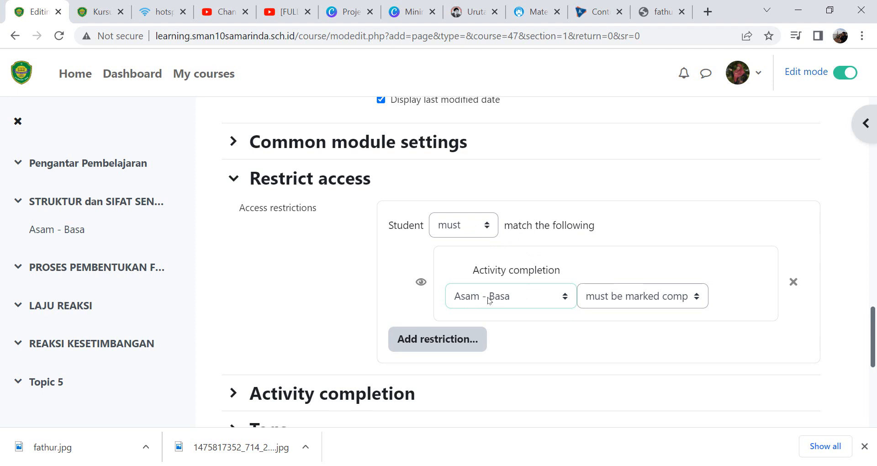
left_click(618, 297)
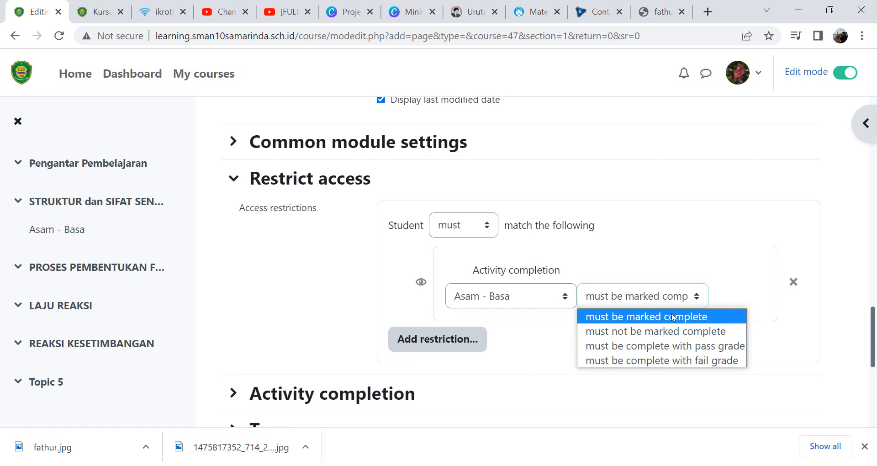
left_click(673, 316)
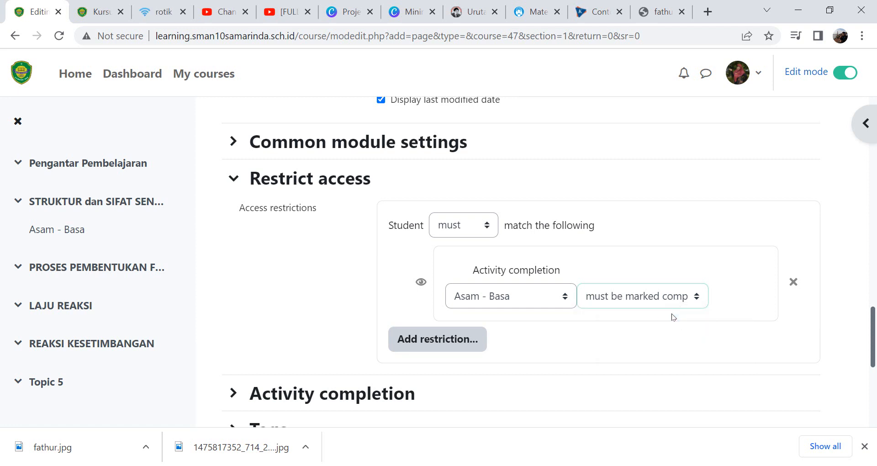
- Set completion tracking to Do not indicate activity completion and save the page, returning to the course
scroll(499, 288, "down", 4)
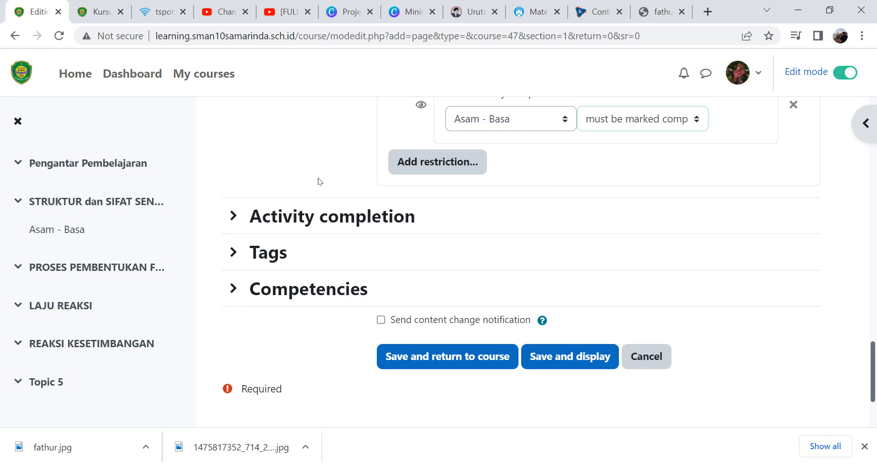
left_click(235, 220)
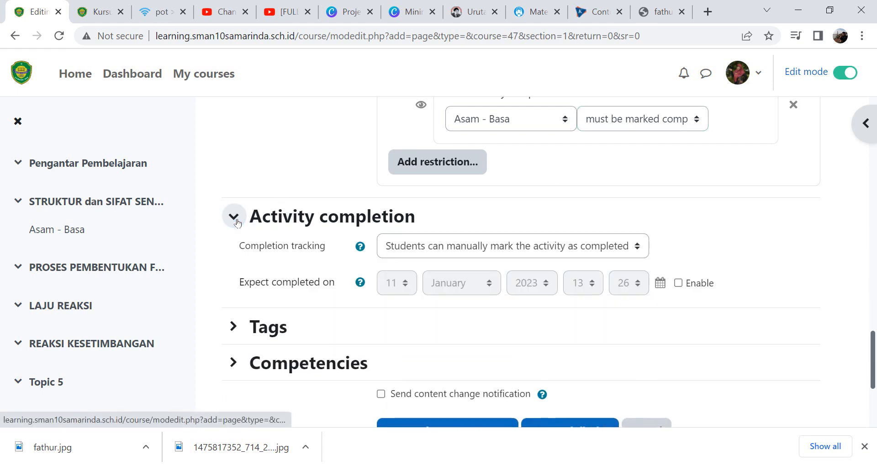
left_click(460, 247)
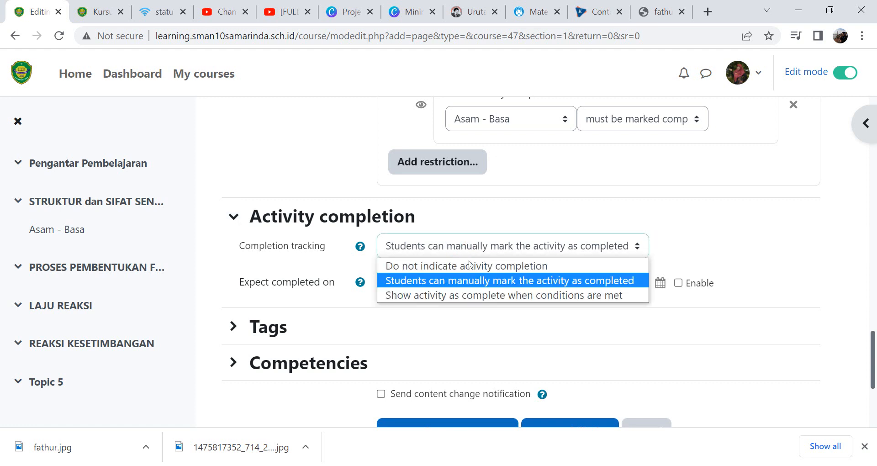
left_click(502, 267)
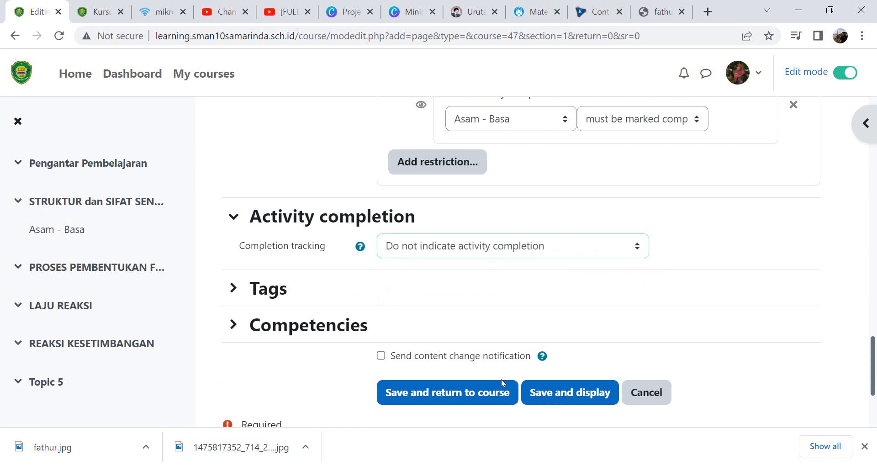
left_click(412, 393)
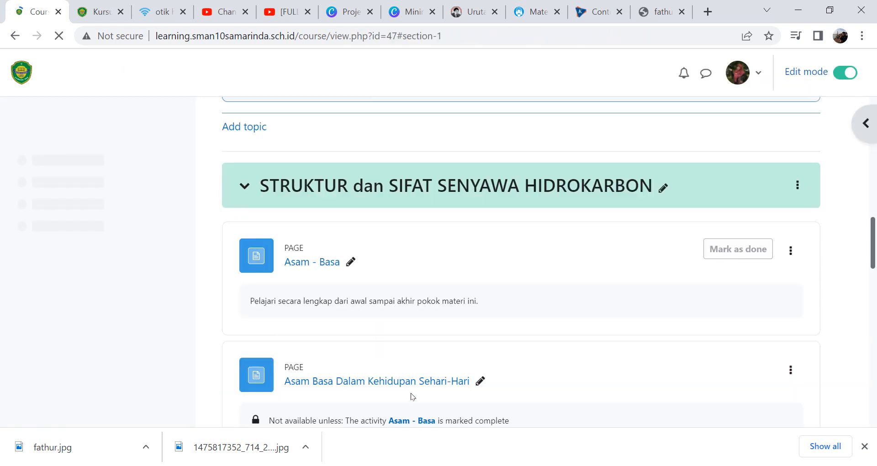
- Examine the course topic's pages as a student in the incognito browser window
left_click_drag(871, 245, 875, 263)
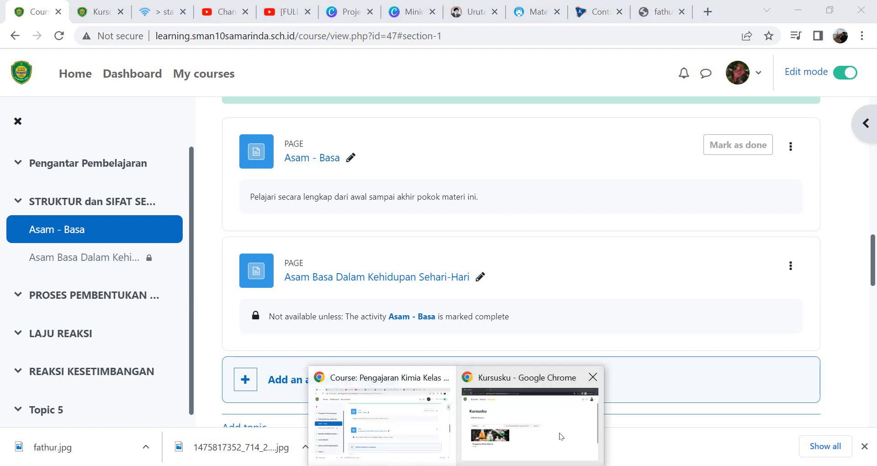
left_click(561, 435)
left_click(105, 358)
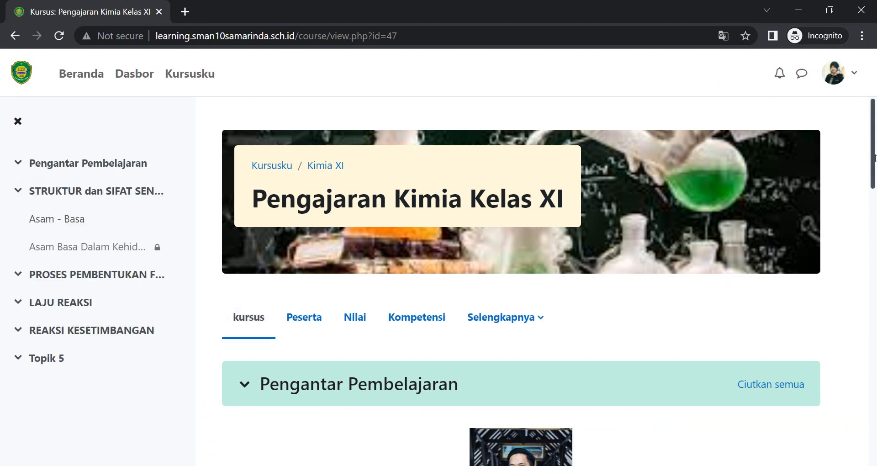
left_click(872, 156)
left_click_drag(873, 157, 874, 311)
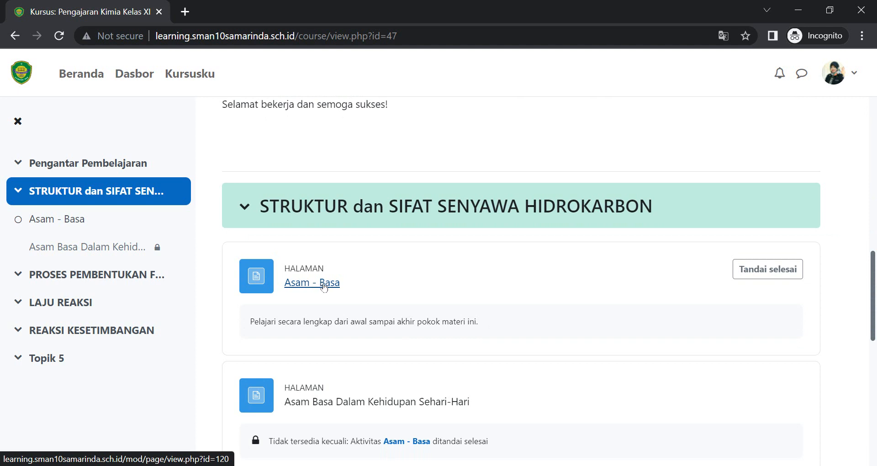
left_click_drag(866, 279, 873, 310)
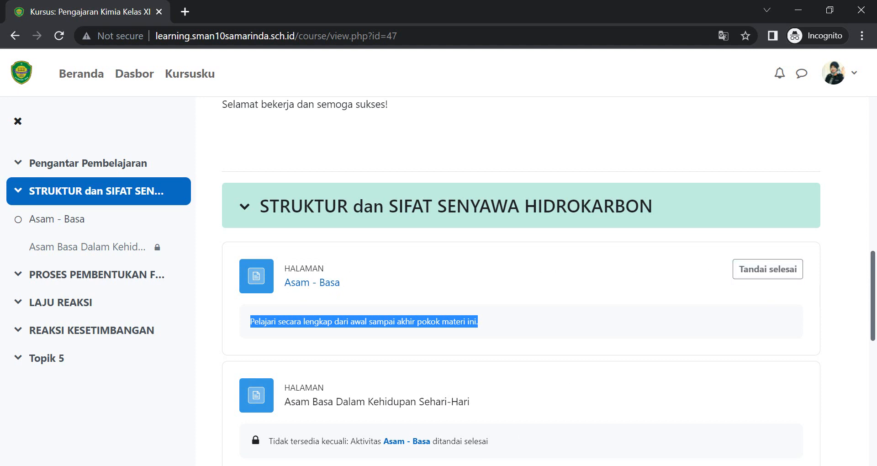
mouse_move(455, 465)
left_click(405, 454)
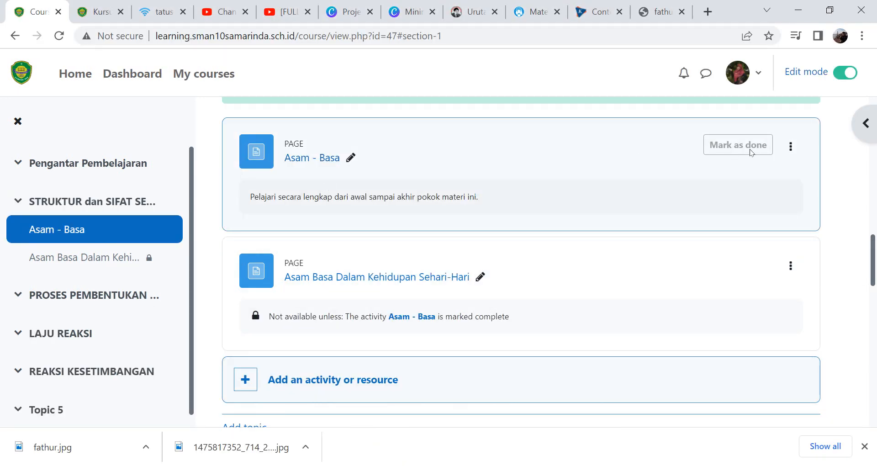
- Edit the Asam - Basa page's completion tracking to Show activity as complete when conditions are met, requiring students to view it
left_click(782, 151)
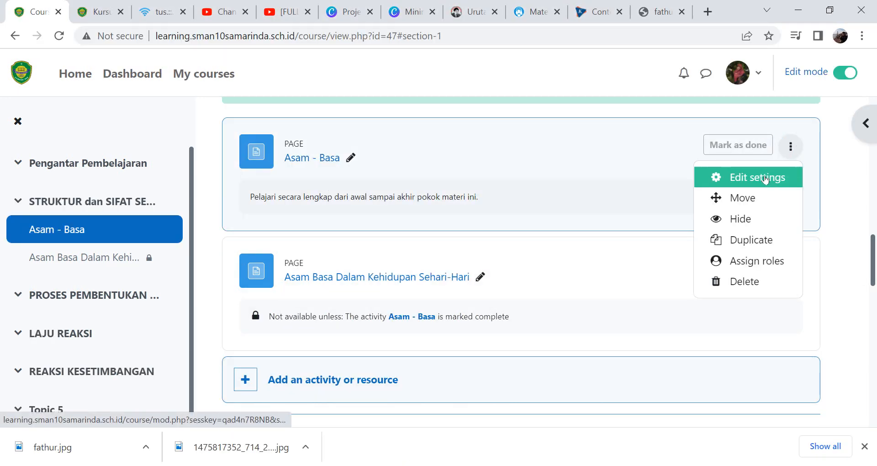
left_click(766, 179)
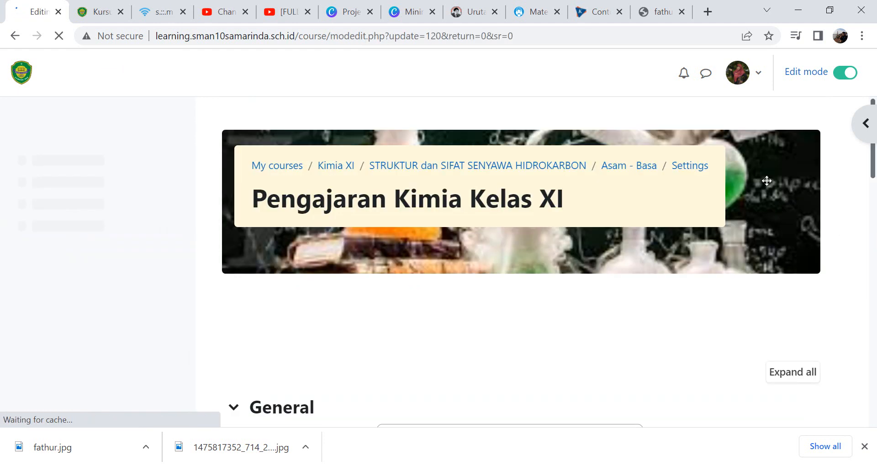
left_click_drag(873, 168, 872, 270)
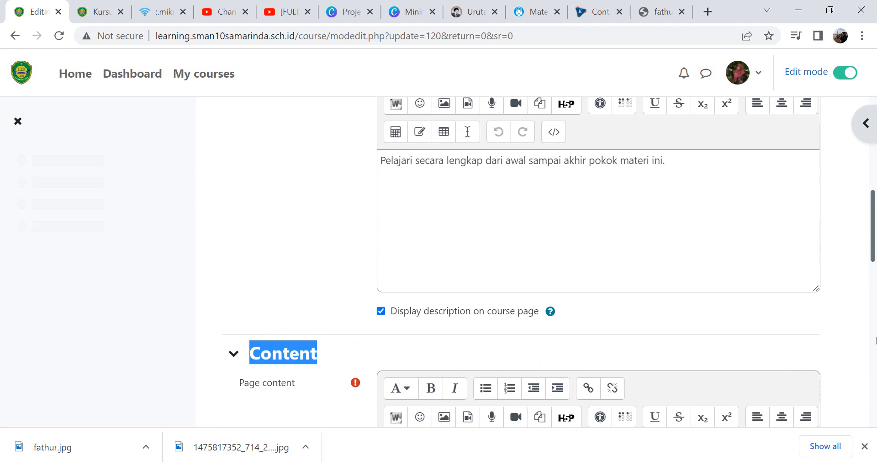
left_click(874, 323)
left_click_drag(873, 322, 875, 418)
scroll(324, 252, "up", 2)
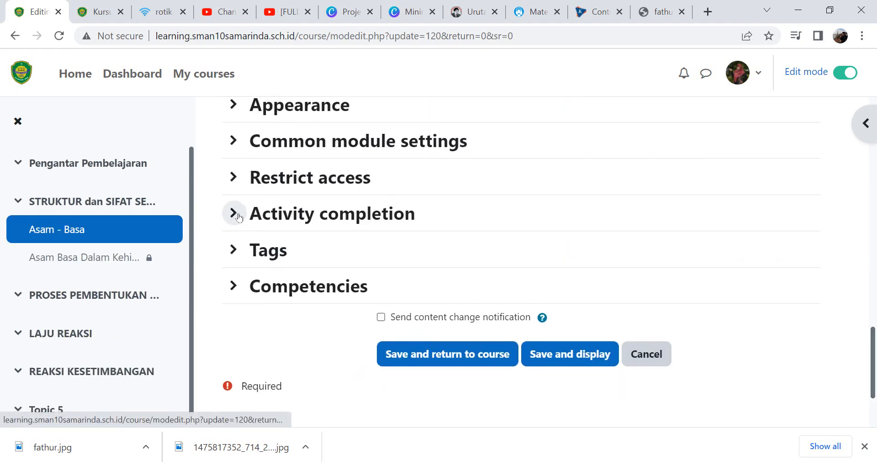
left_click(236, 215)
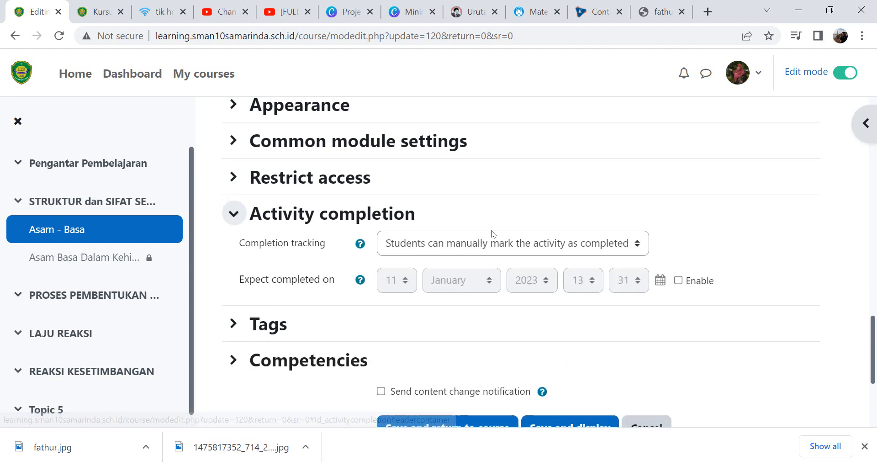
left_click(491, 231)
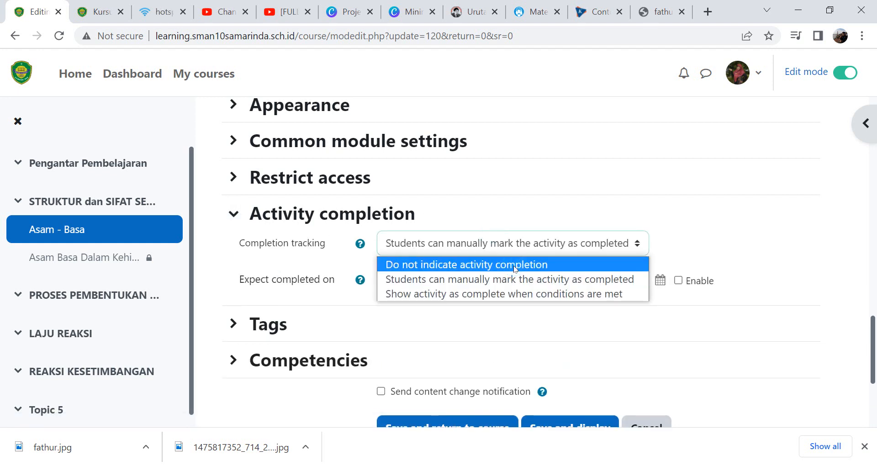
left_click(529, 295)
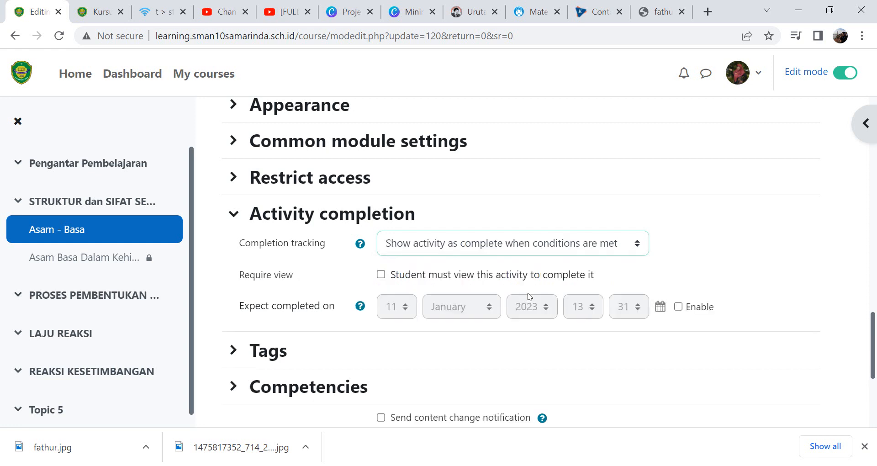
left_click(380, 274)
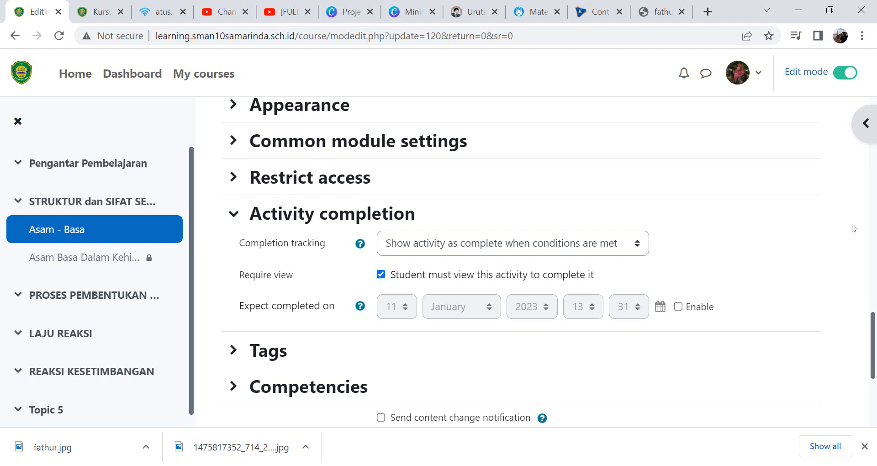
left_click(252, 177)
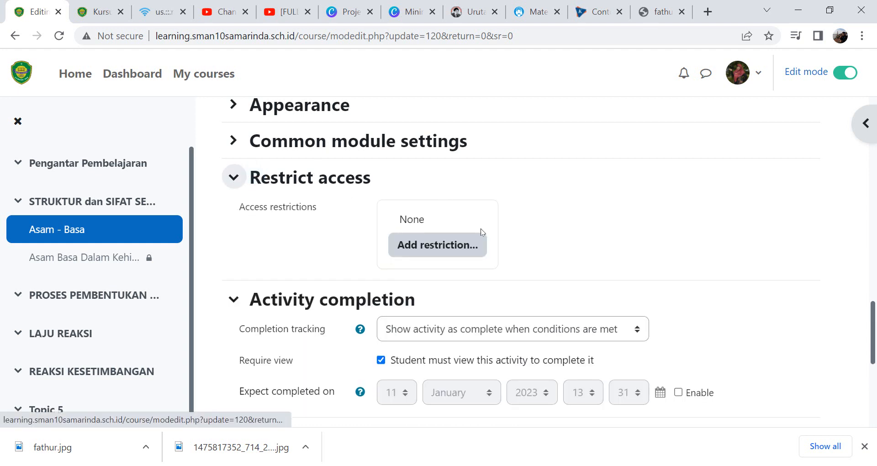
left_click(430, 246)
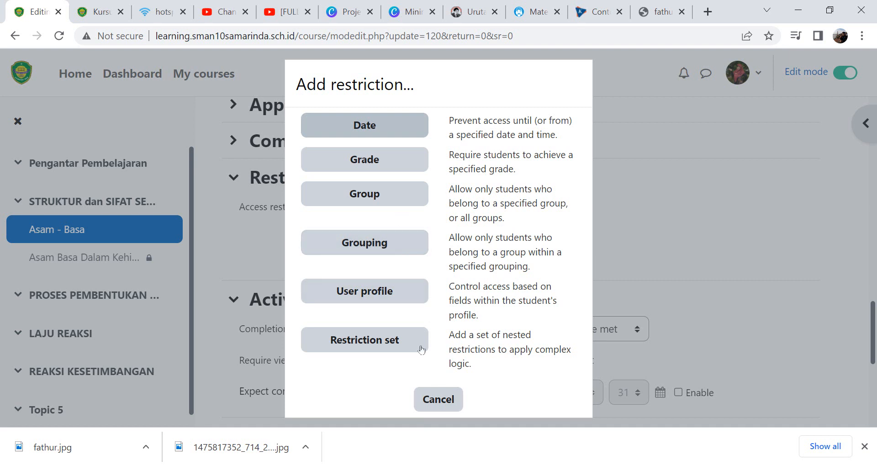
left_click(446, 395)
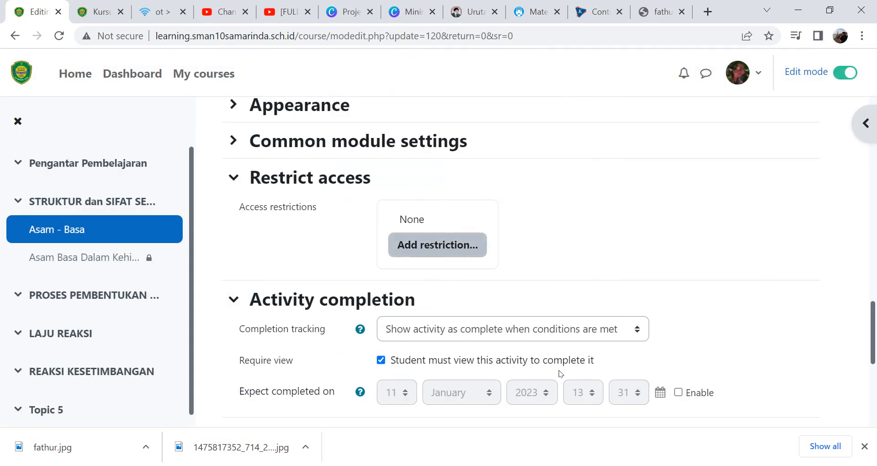
- Save the Asam - Basa page settings and return to the course
left_click_drag(872, 338, 872, 399)
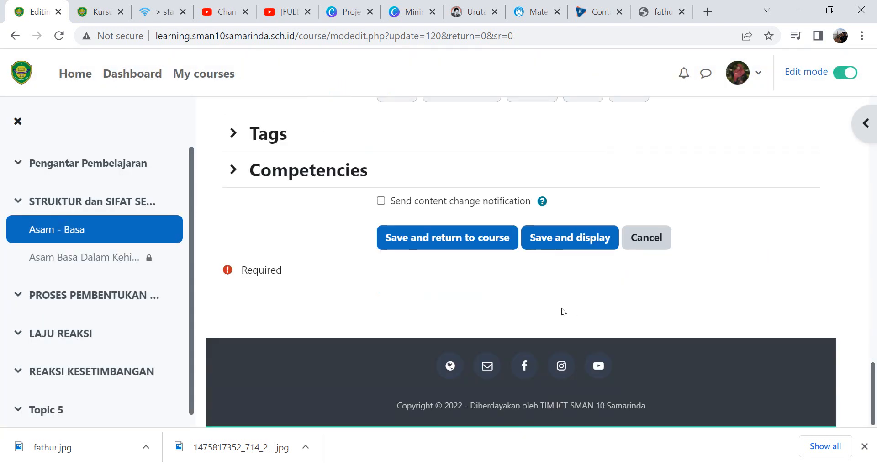
left_click(436, 242)
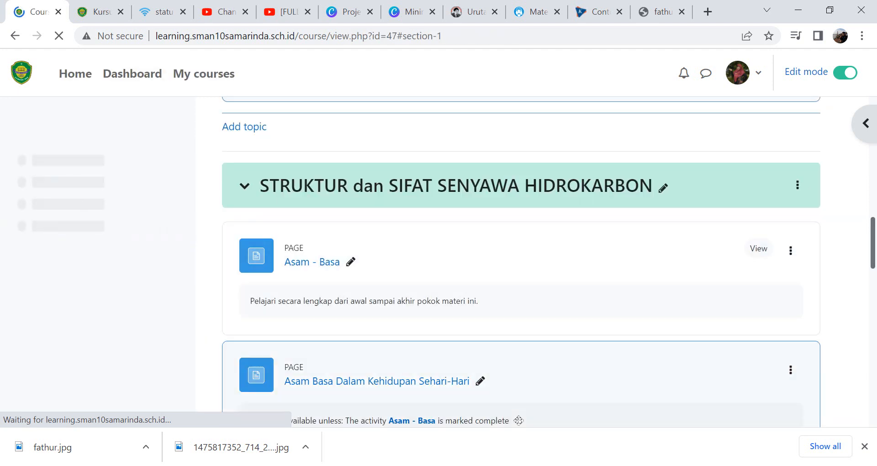
- Reload the course in the incognito student window and open the Asam - Basa page as a student
left_click(549, 434)
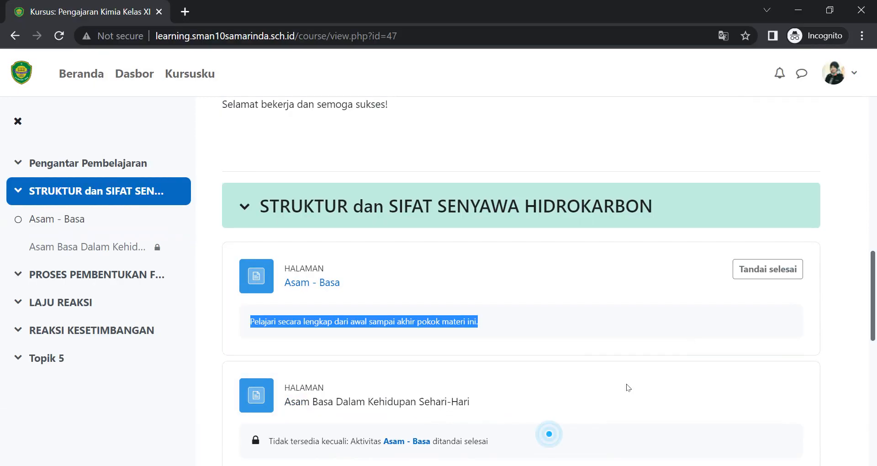
left_click(66, 32)
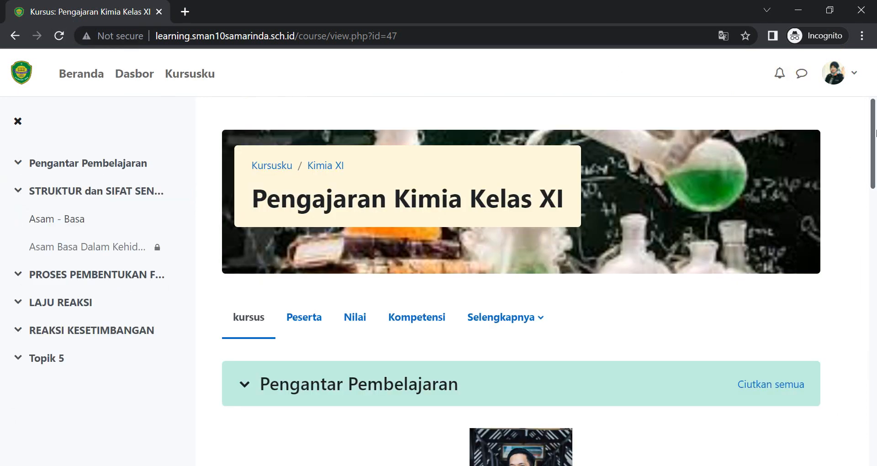
scroll(873, 210, "down", 5)
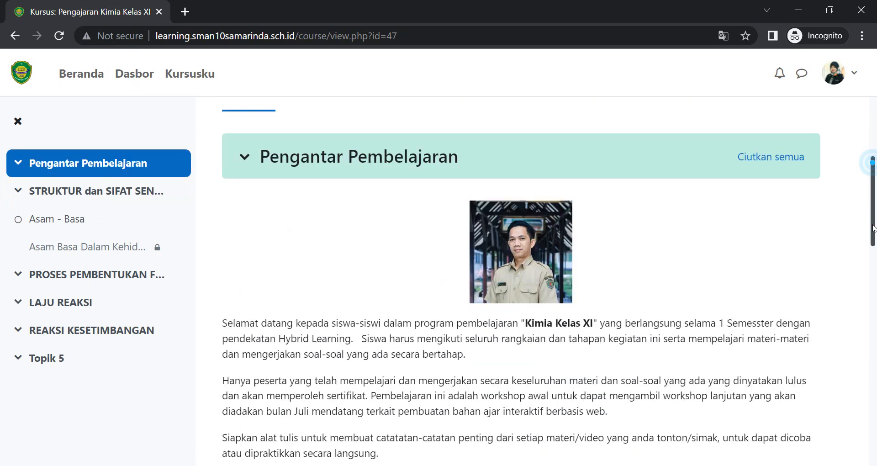
left_click_drag(873, 228, 875, 333)
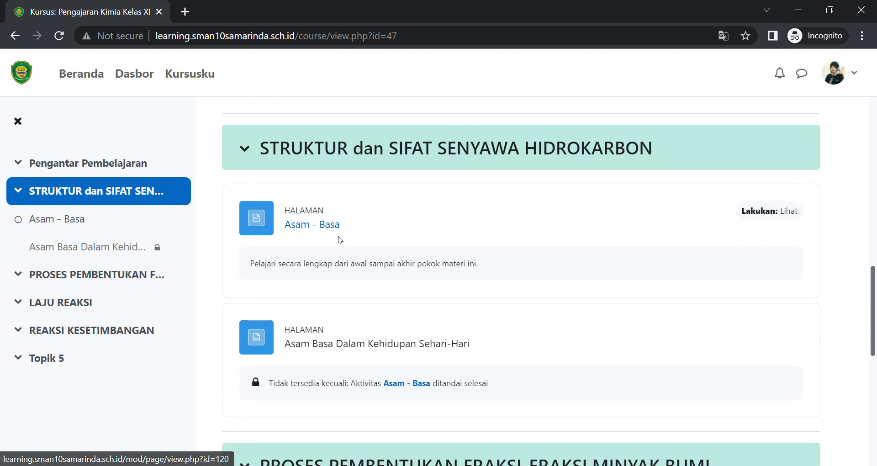
double_click(303, 350)
left_click(355, 347)
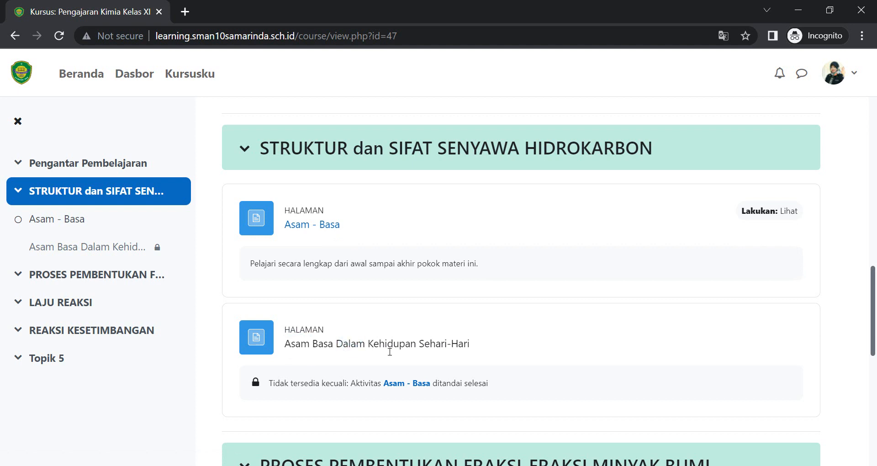
left_click(391, 352)
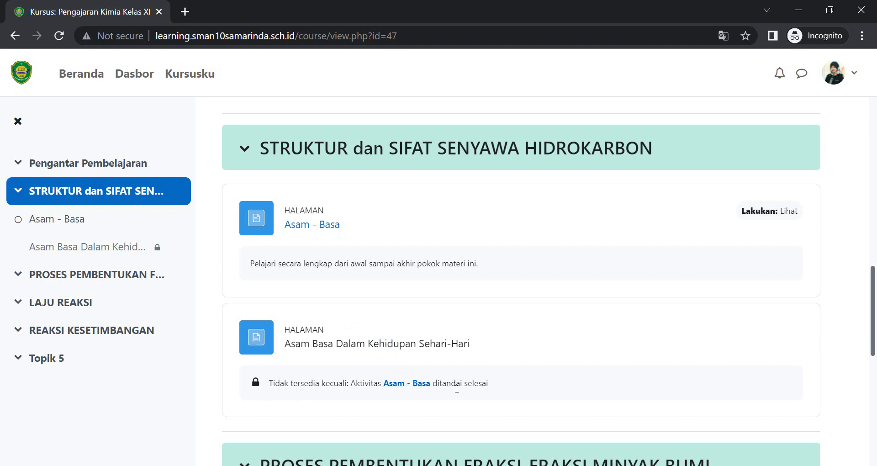
left_click(317, 226)
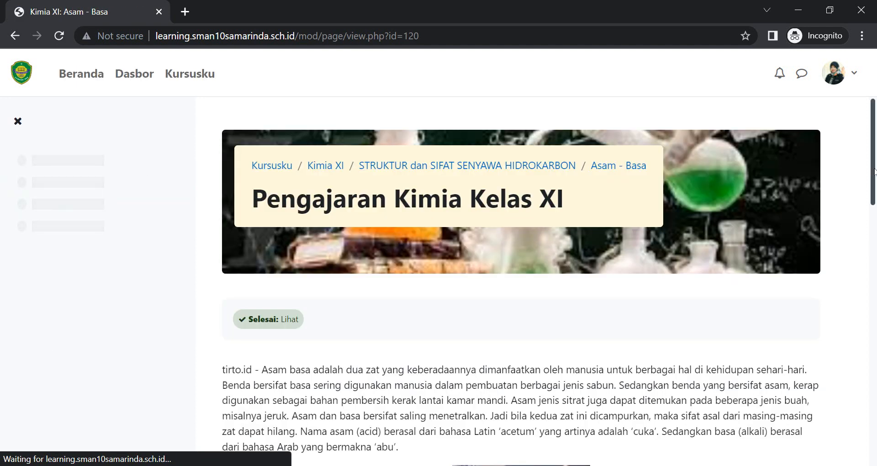
- Scroll through the Asam - Basa page and return to the course topic to examine the next page's availability
scroll(875, 223, "down", 3)
left_click_drag(874, 223, 874, 406)
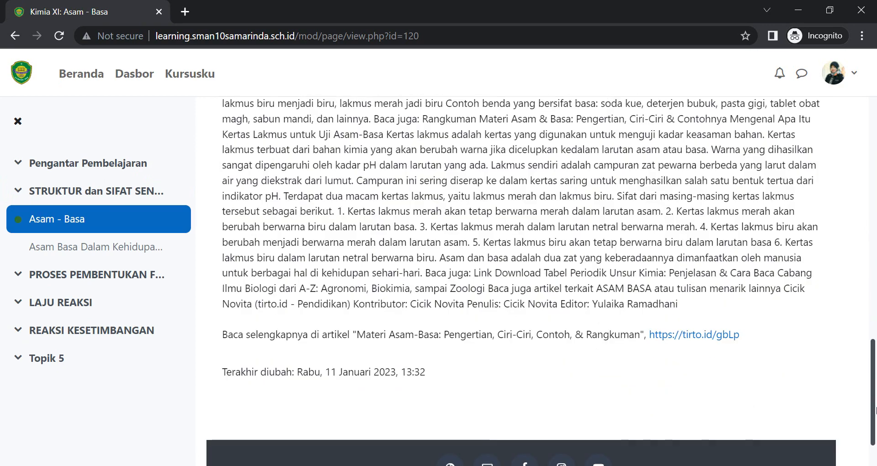
scroll(824, 267, "up", 12)
scroll(802, 141, "up", 2)
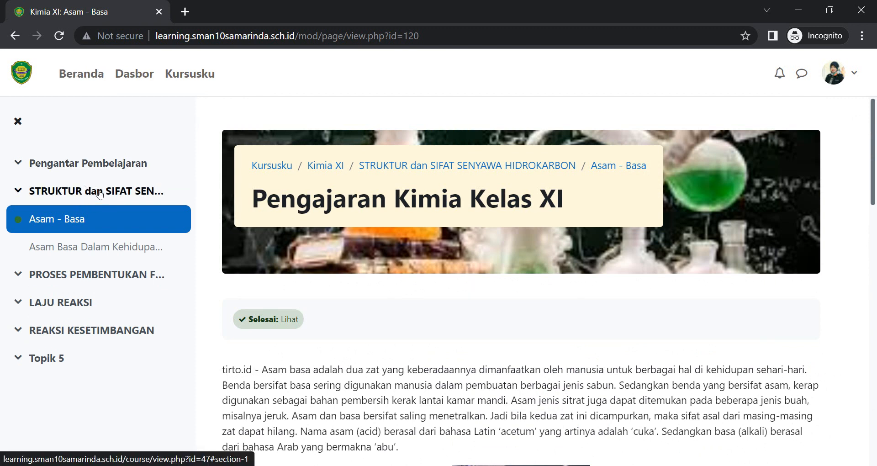
left_click(107, 192)
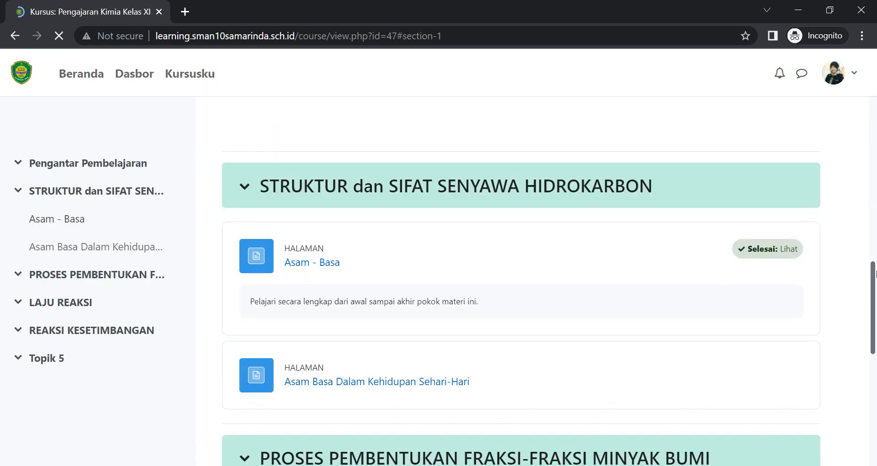
right_click(873, 283)
left_click(787, 291)
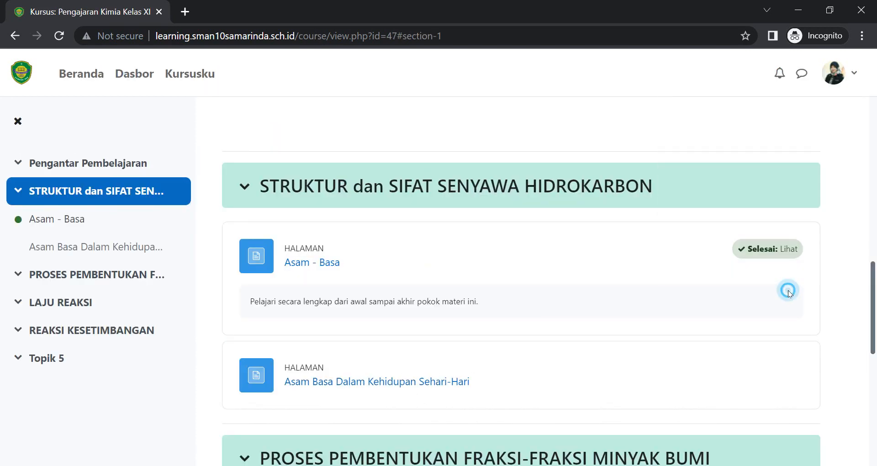
scroll(868, 297, "down", 3)
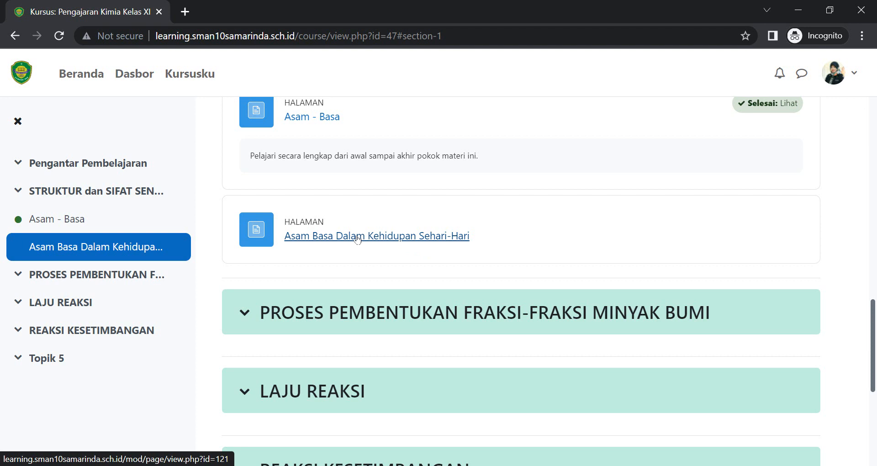
scroll(873, 191, "up", 10)
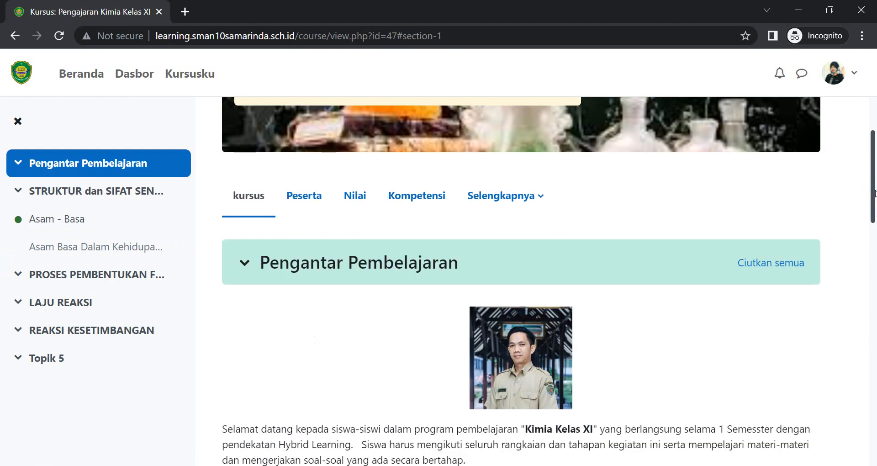
scroll(873, 192, "up", 3)
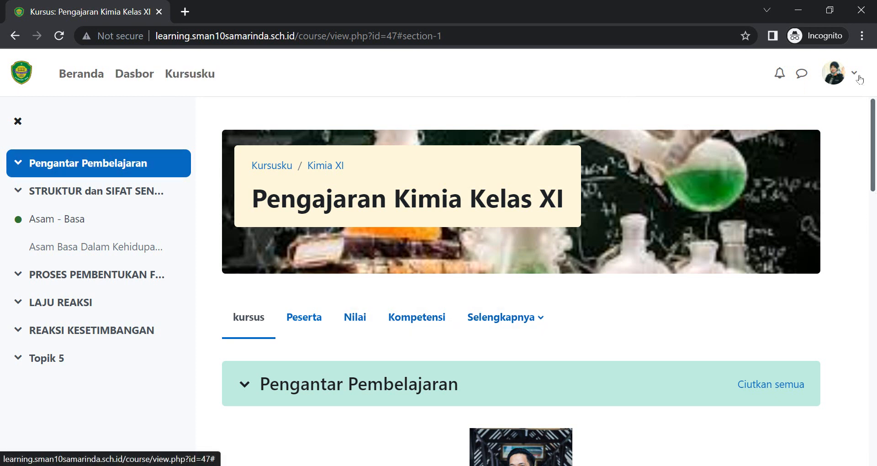
left_click(855, 73)
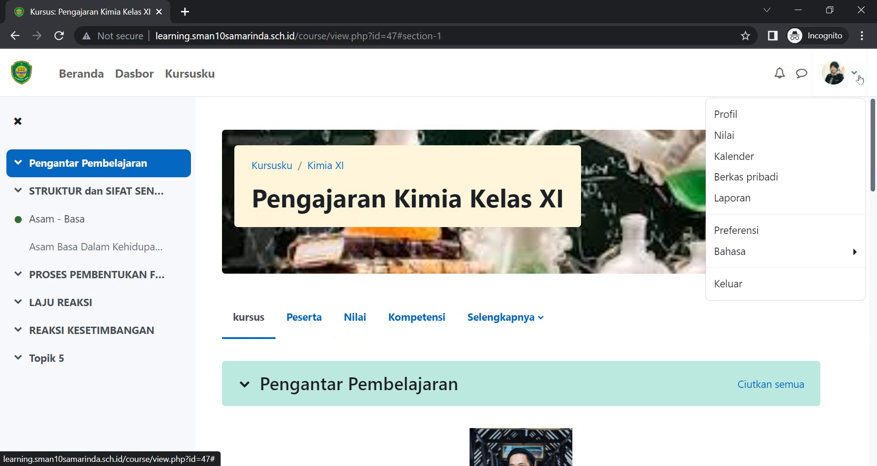
left_click(567, 118)
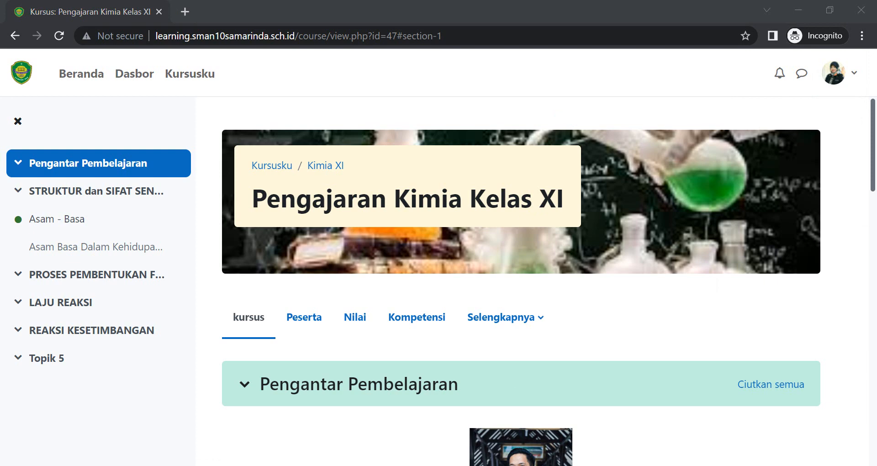
- Switch back to the teacher's browser and examine another course's activity list in a separate tab
mouse_move(430, 451)
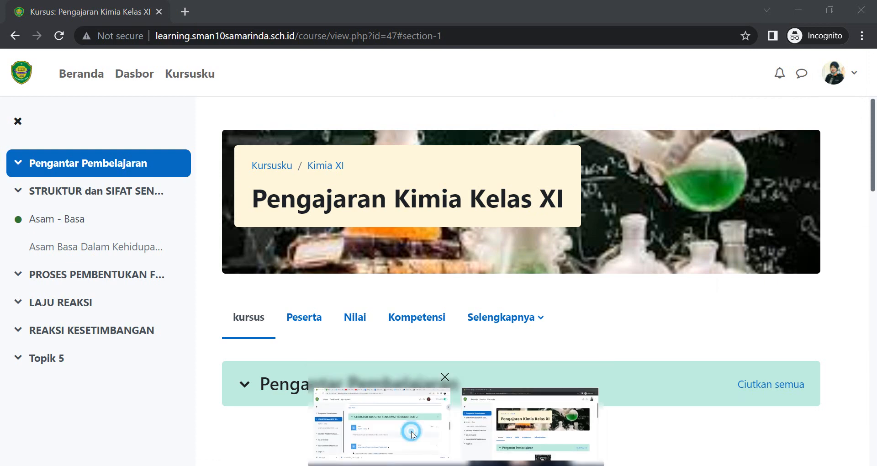
left_click(411, 431)
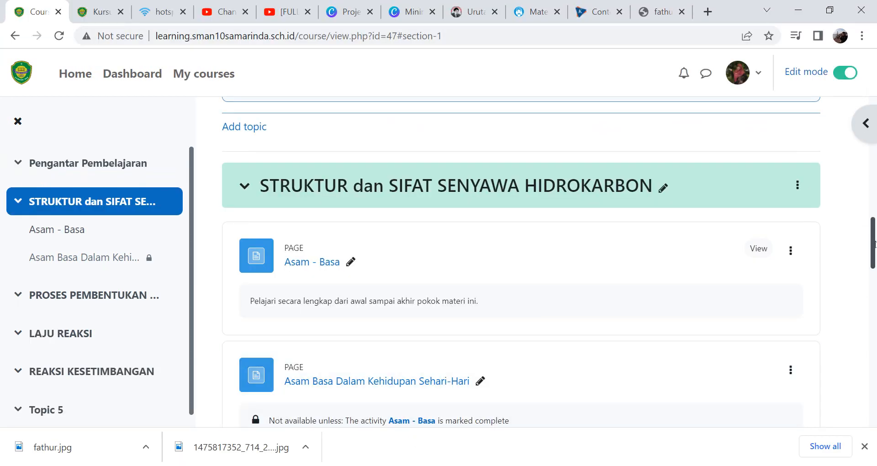
left_click_drag(872, 240, 874, 272)
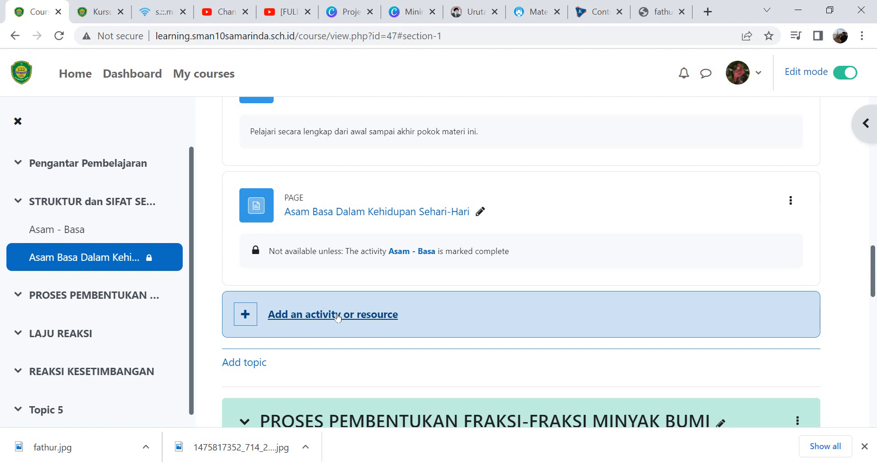
left_click(97, 12)
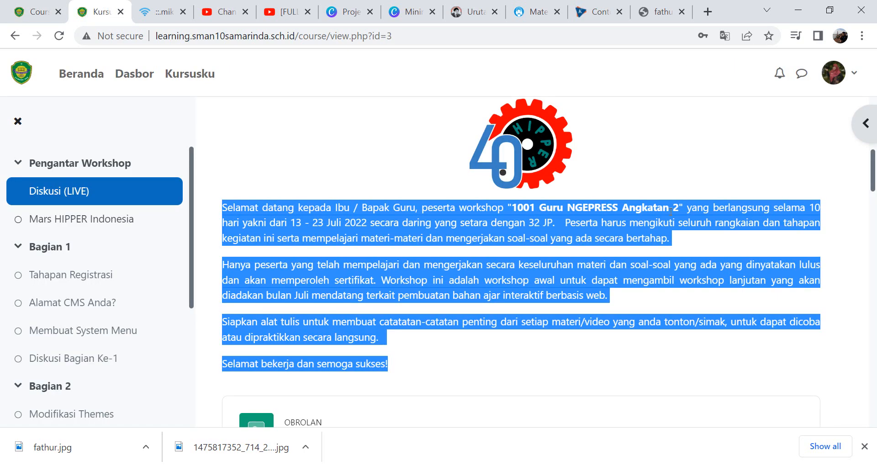
left_click_drag(873, 180, 874, 359)
left_click(872, 266)
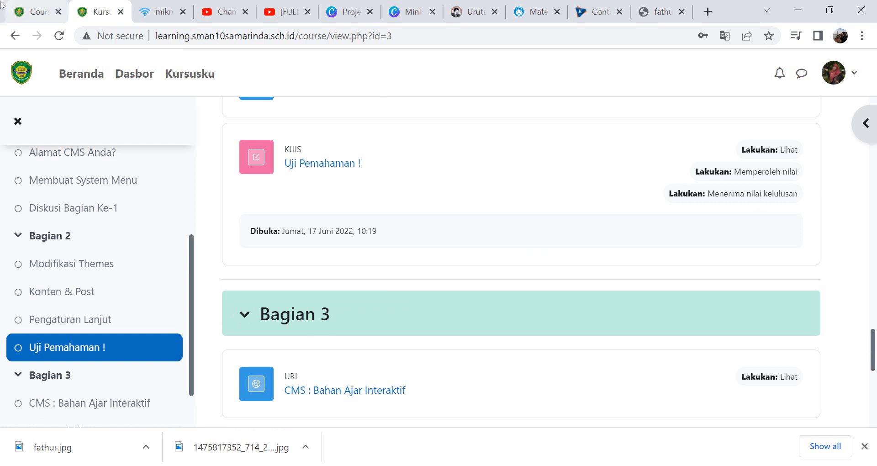
left_click(31, 13)
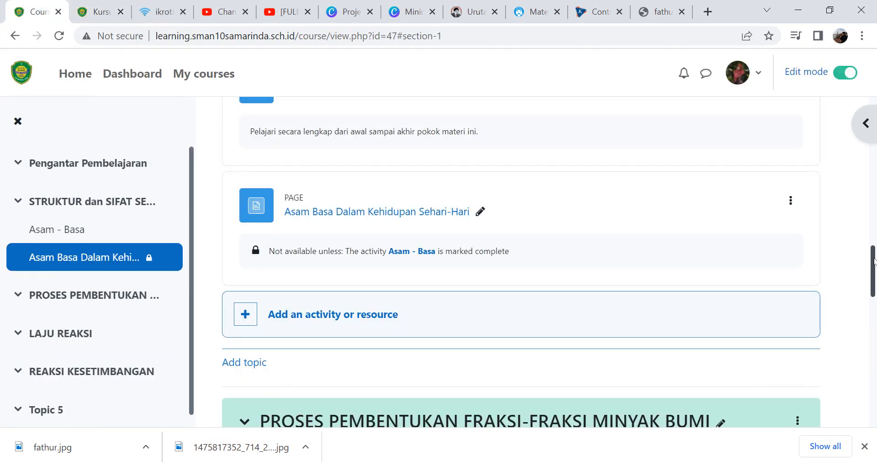
- Add a new Assignment activity to the PROSES PEMBENTUKAN FRAKSI-FRAKSI MINYAK BUMI topic
scroll(875, 286, "down", 4)
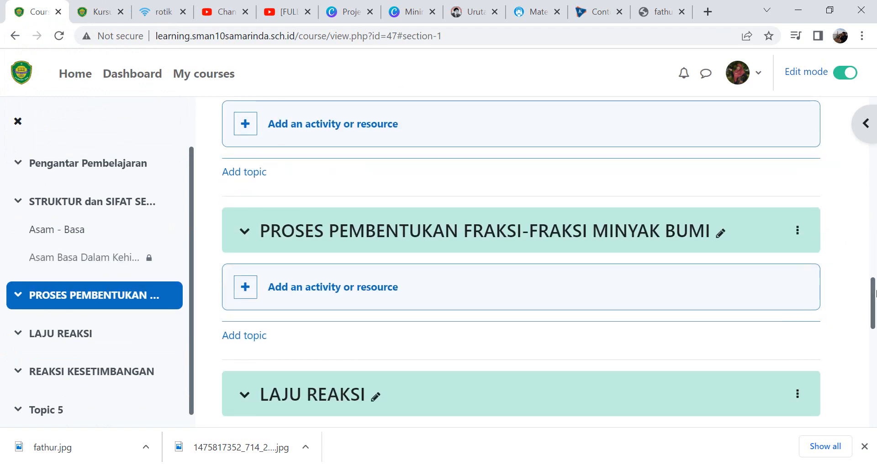
left_click(330, 287)
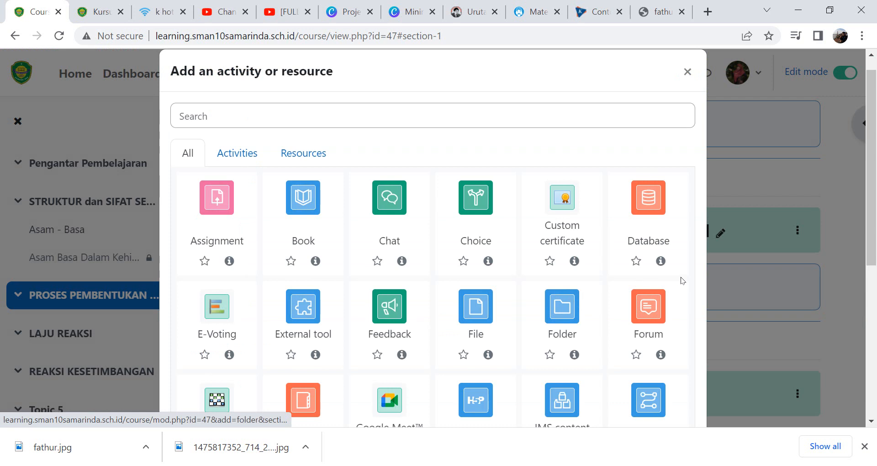
left_click(212, 208)
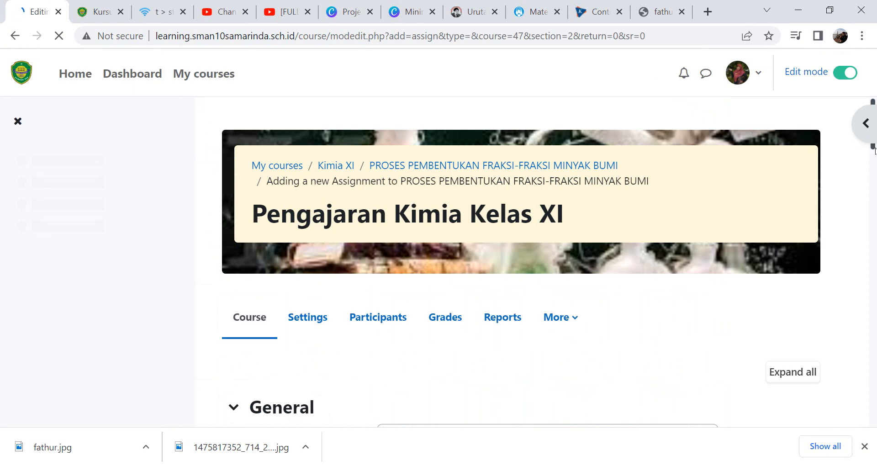
- Name the new assignment "Video Presentasi Siswa"
left_click_drag(874, 148, 875, 177)
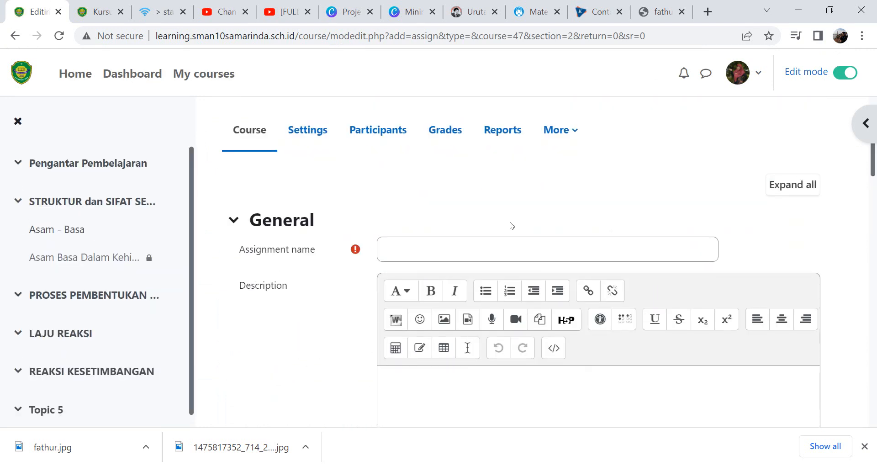
left_click(439, 255)
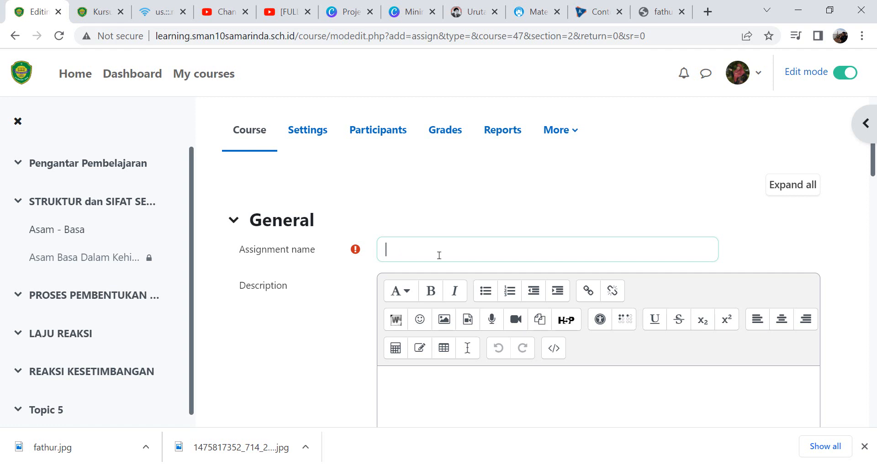
type("Video Presentasi Siswa")
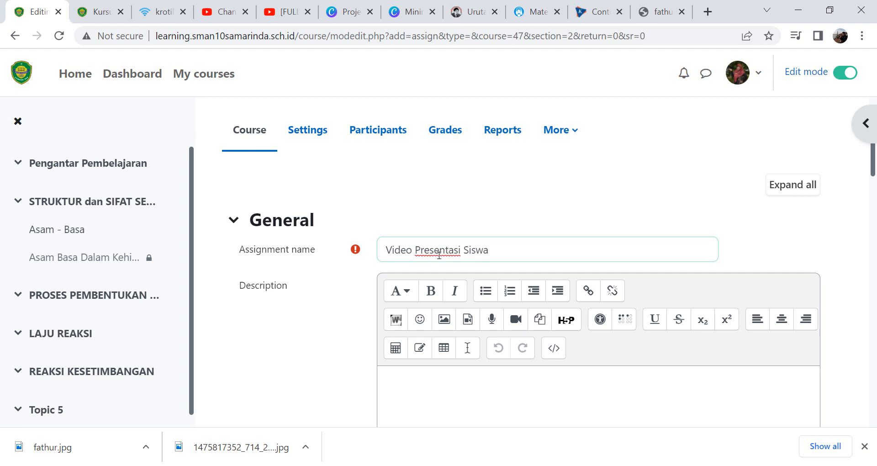
- Write the first activity instruction "1. Buat viedo preentasi anda" in the activity instructions editor
left_click(475, 387)
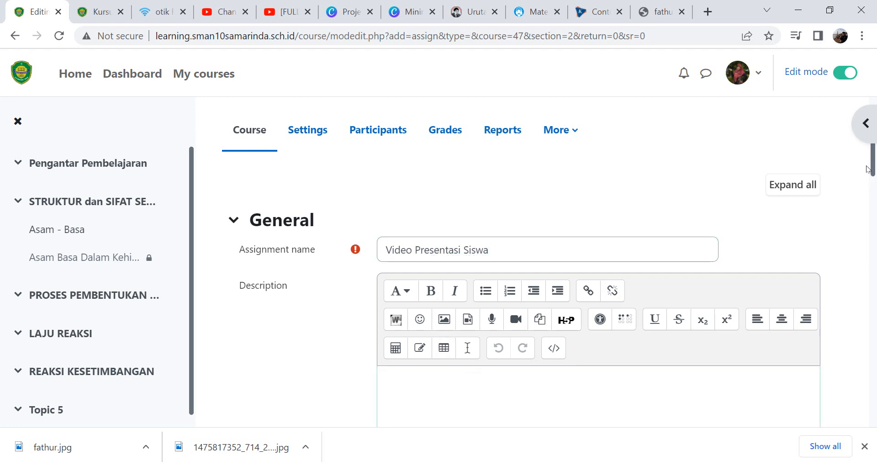
left_click_drag(873, 162, 875, 180)
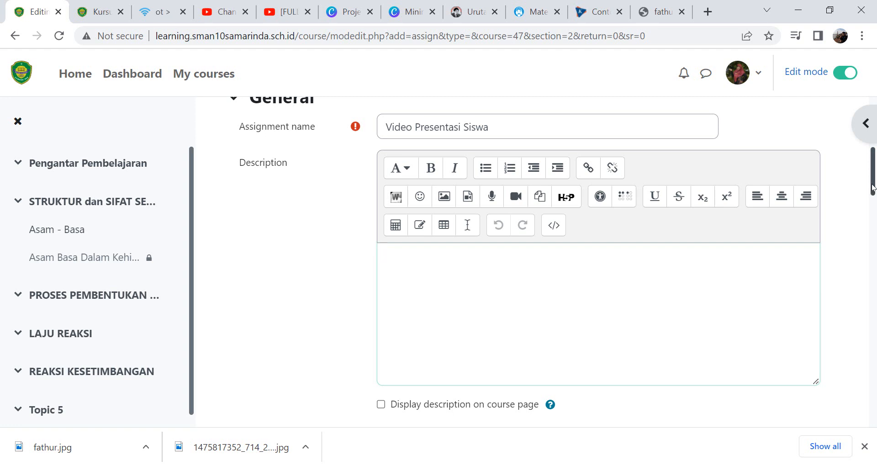
left_click_drag(872, 187, 873, 233)
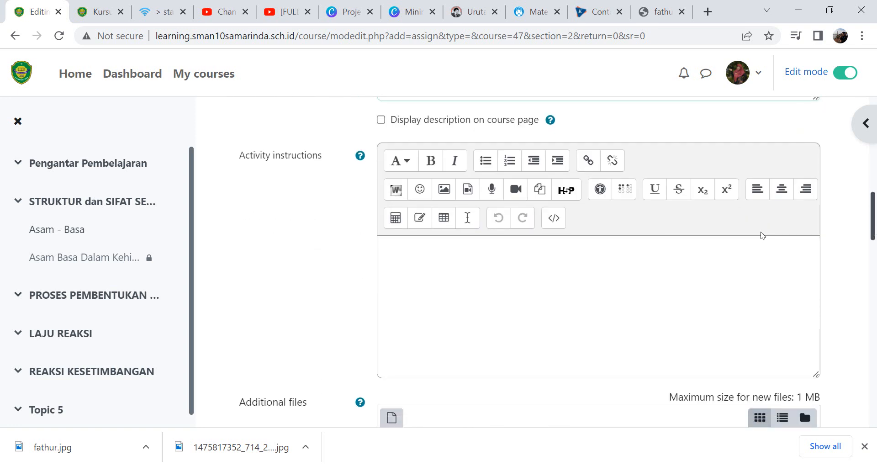
left_click(393, 256)
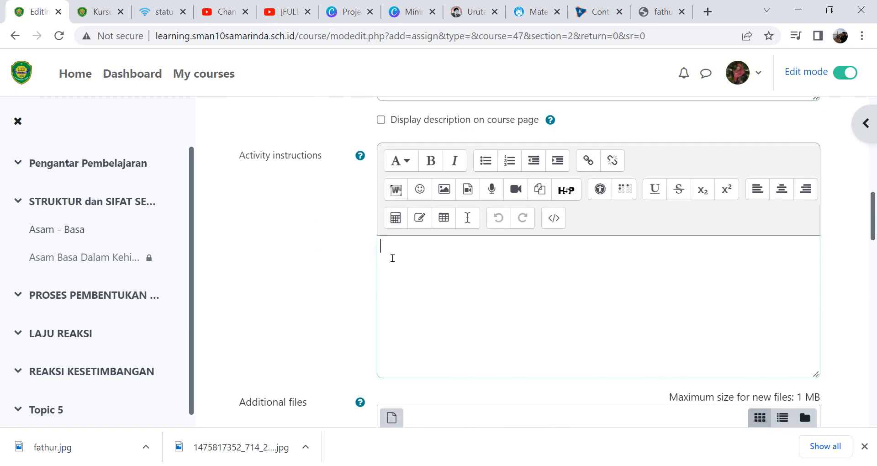
type("1. Upload")
key("ctrl+shift+Left")
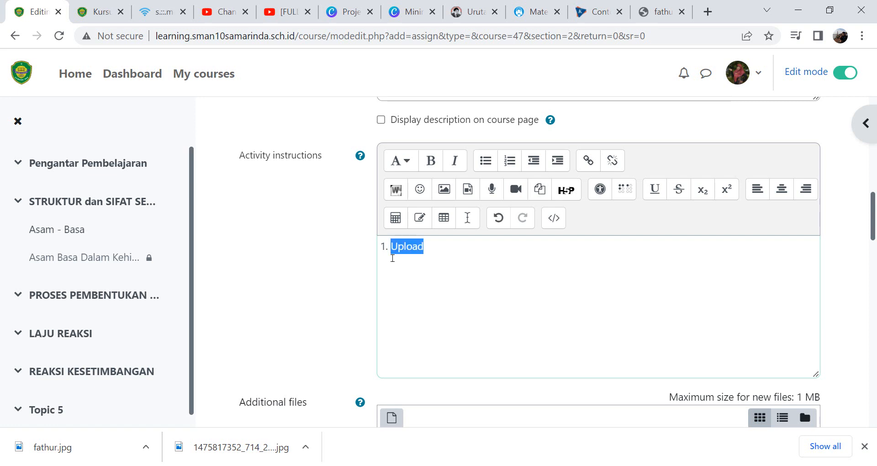
type("Buat vie")
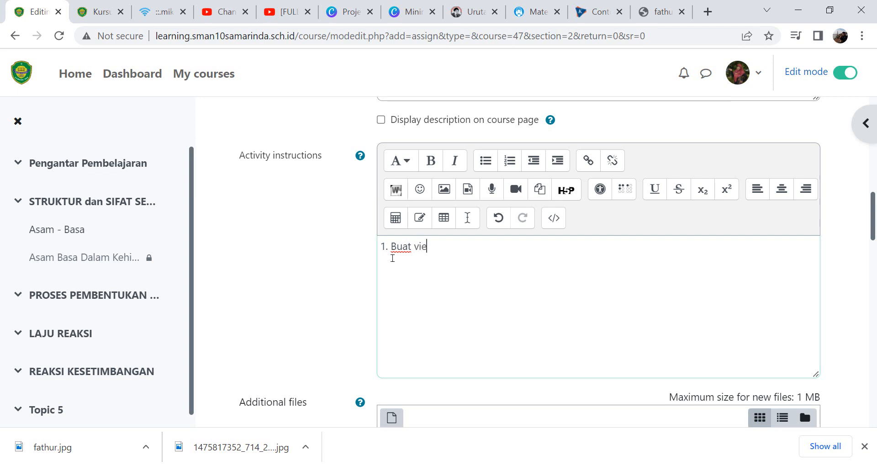
type("do preentasi")
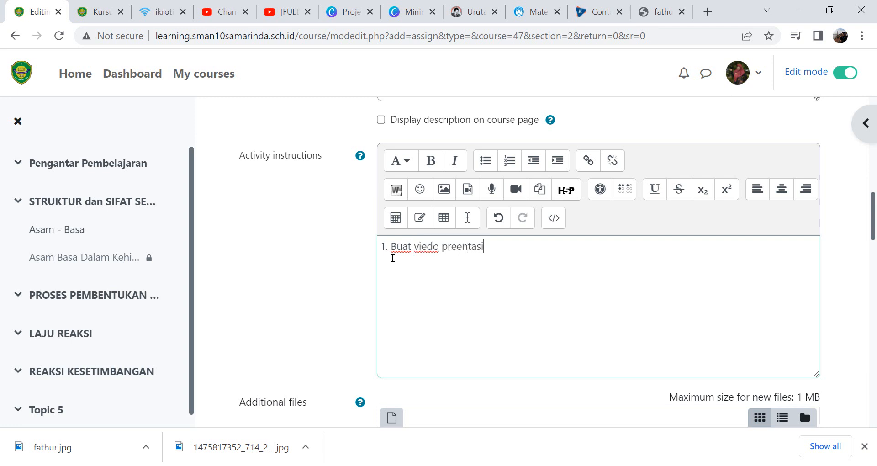
type(" anda")
- Add a second instruction line "2. Upload video tersebut di channel youtube anda."
key("Return")
type("2.")
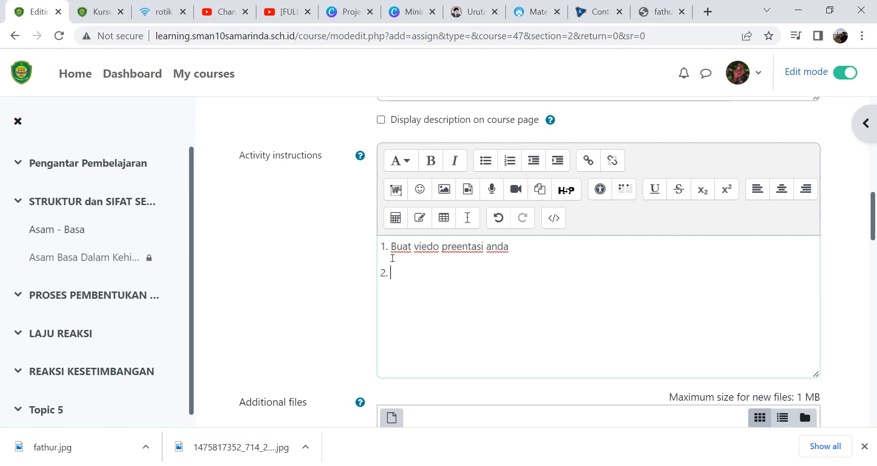
type(" Upload vide")
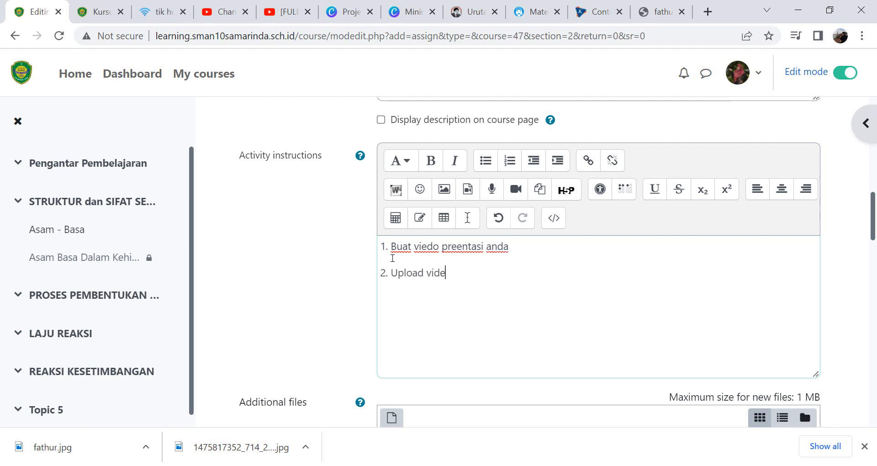
type("o tersebut di c")
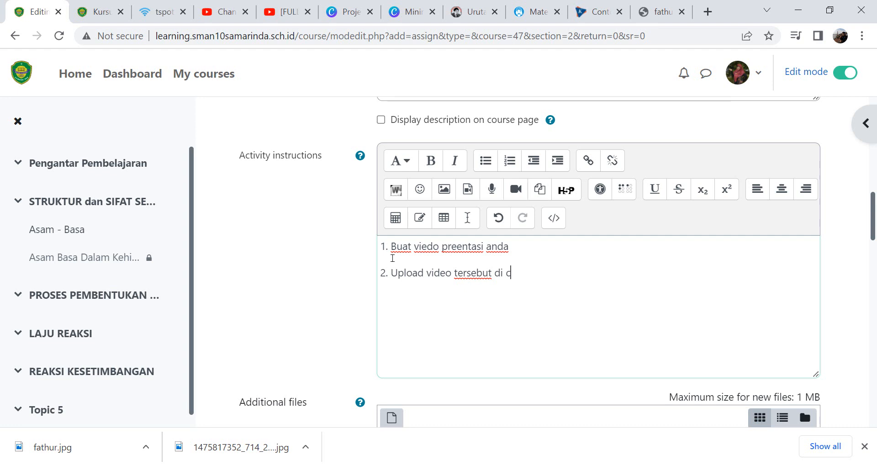
type("hannel youtube anda.")
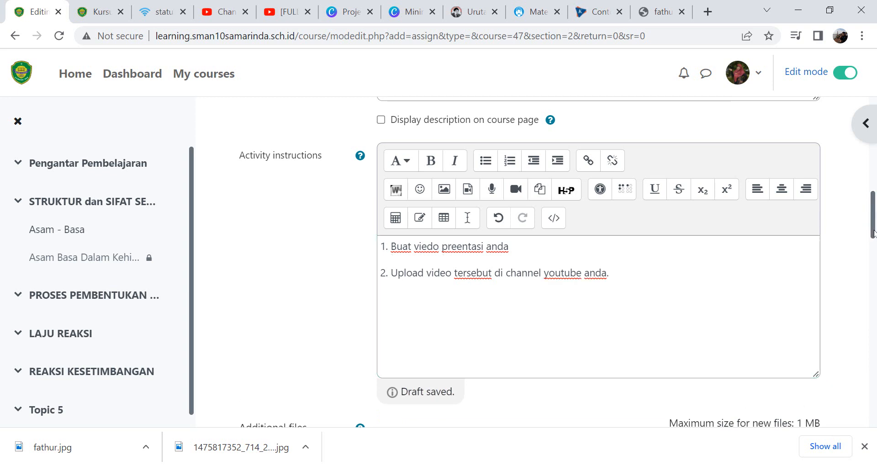
- Add a third instruction line "3. Input link video tersebut dibagian ini"
left_click_drag(874, 222, 852, 213)
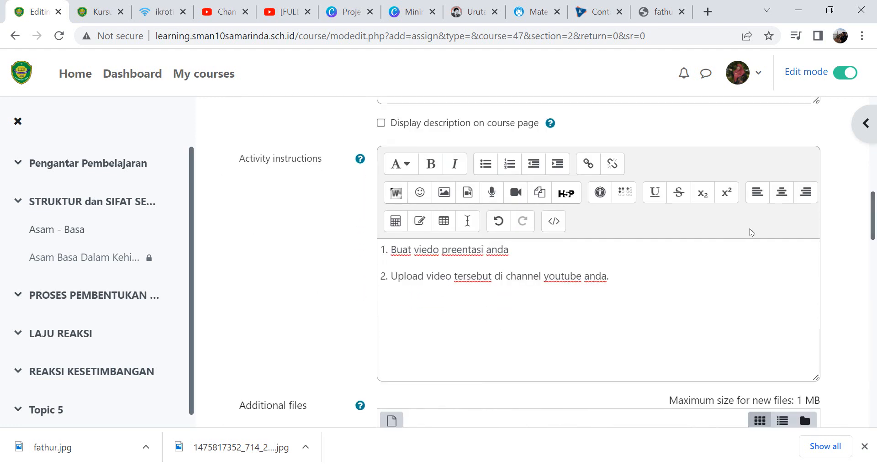
left_click(619, 273)
key("Return")
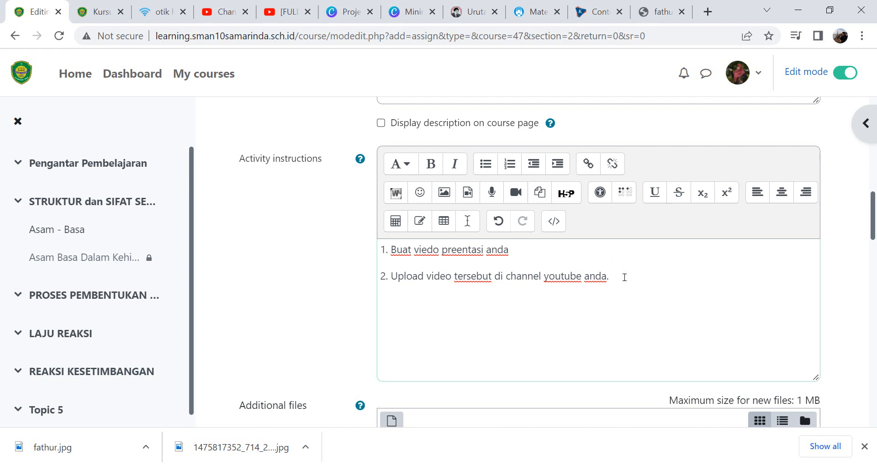
type("3.  Input link video ")
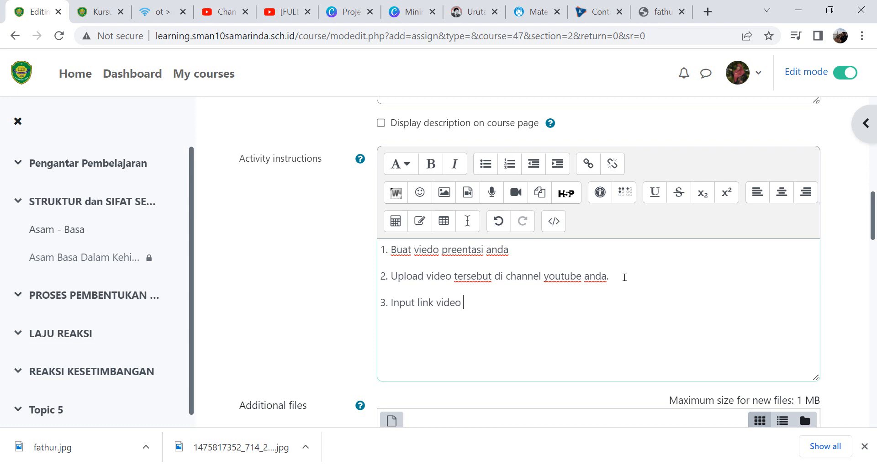
type("tersebut ")
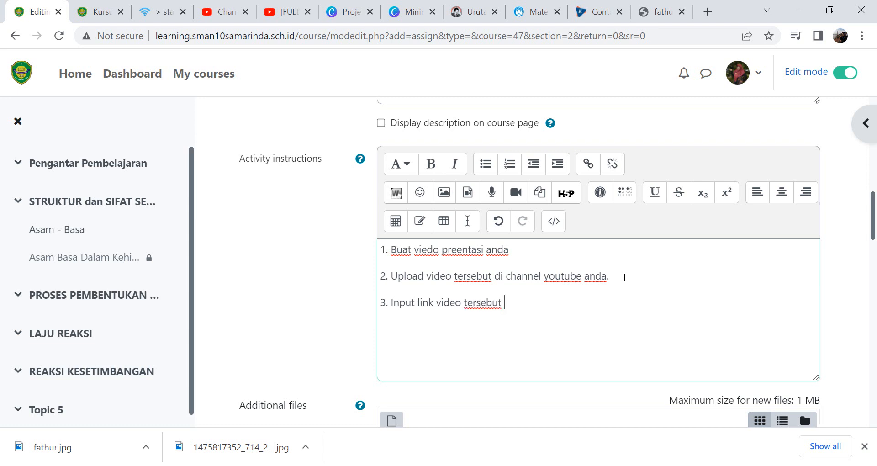
type("dibagian ini")
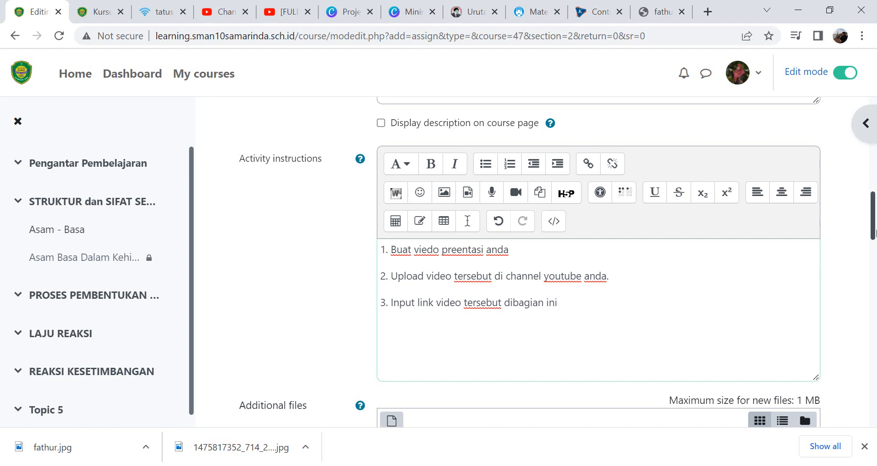
- Review the availability dates, maximum submission size and accepted file type options without changing them
left_click_drag(873, 234, 872, 281)
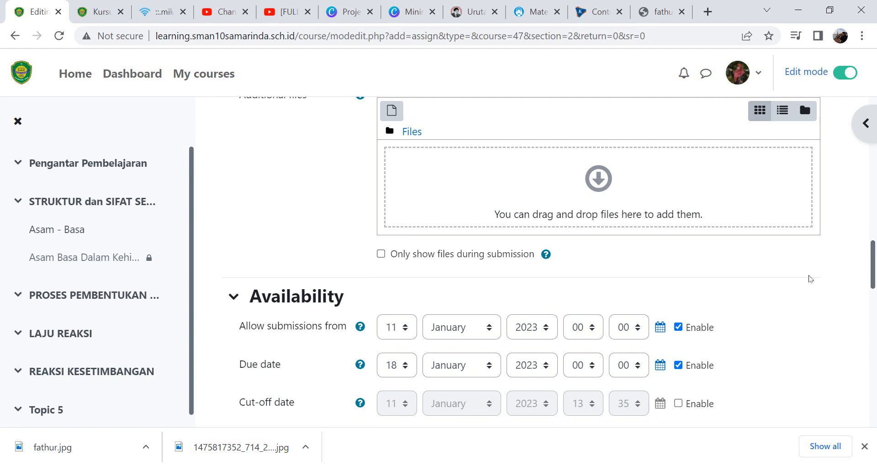
left_click_drag(874, 285, 875, 307)
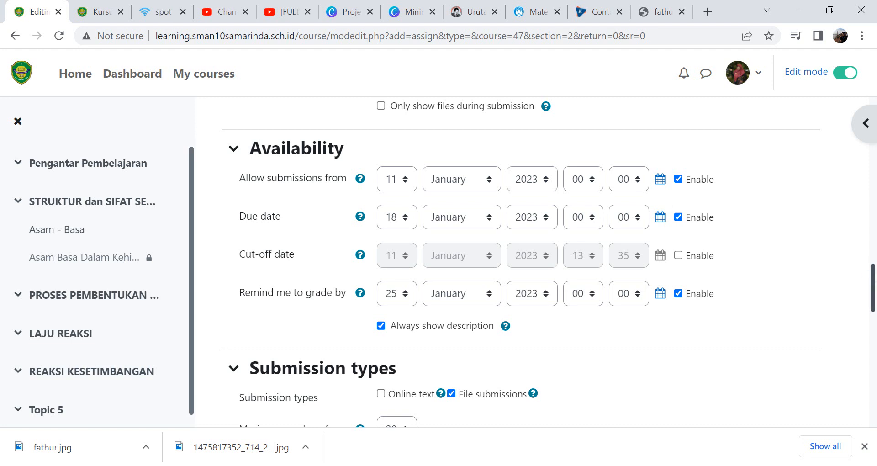
left_click_drag(871, 281, 870, 314)
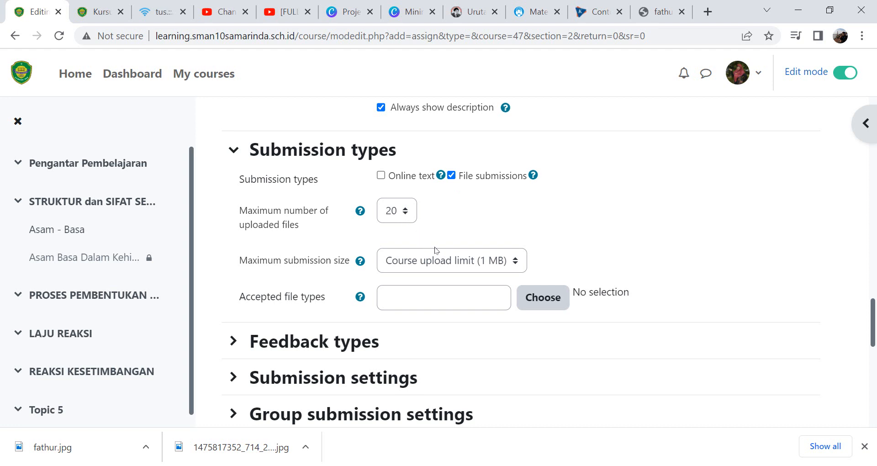
left_click(459, 263)
left_click(459, 263)
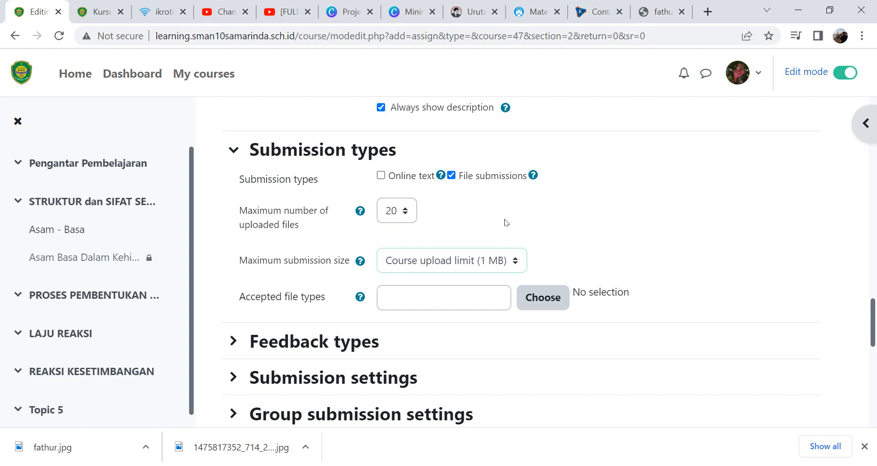
left_click(441, 306)
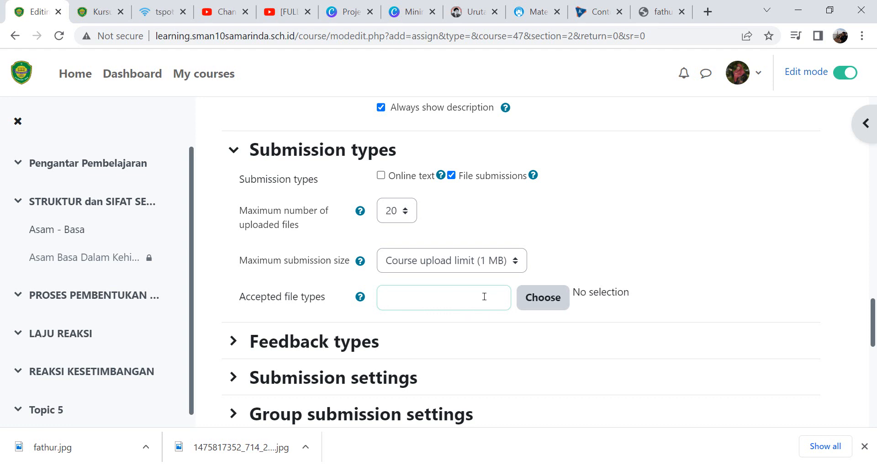
left_click(542, 295)
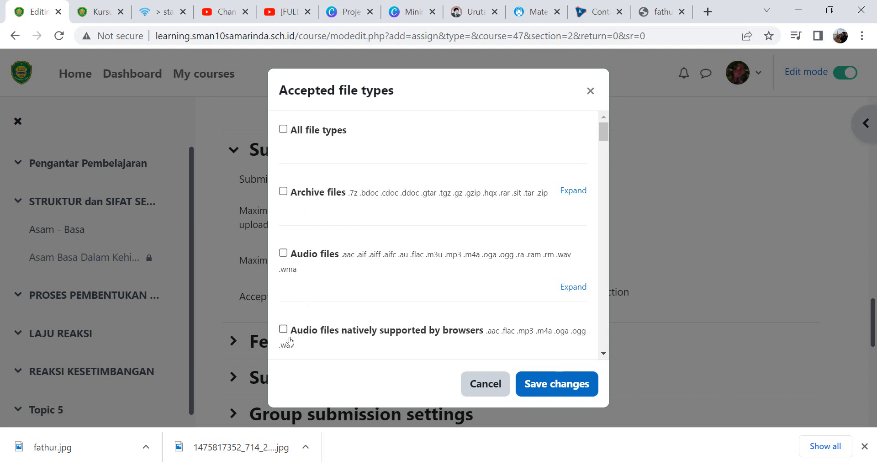
left_click(483, 382)
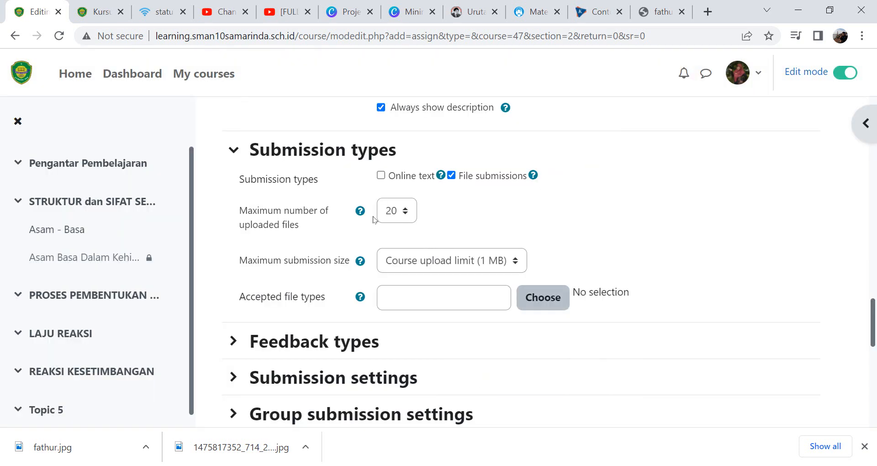
- Switch the submission type to Online text only, turning off file submissions and leaving the word limit disabled
left_click(381, 176)
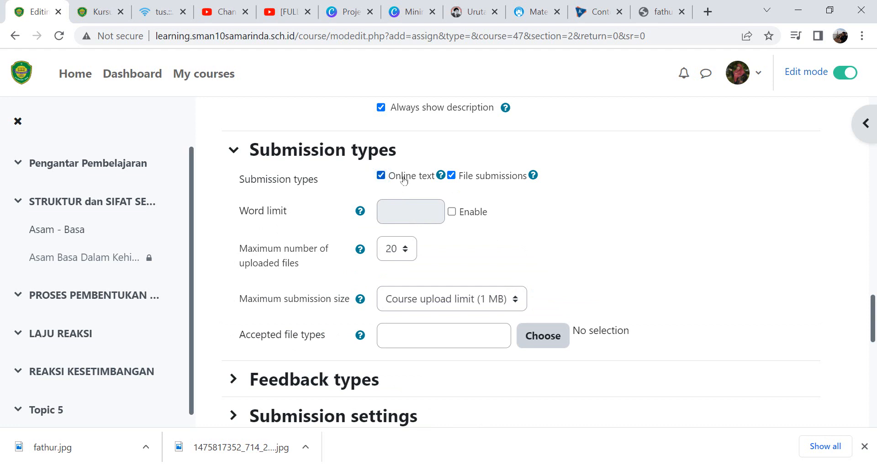
left_click(452, 176)
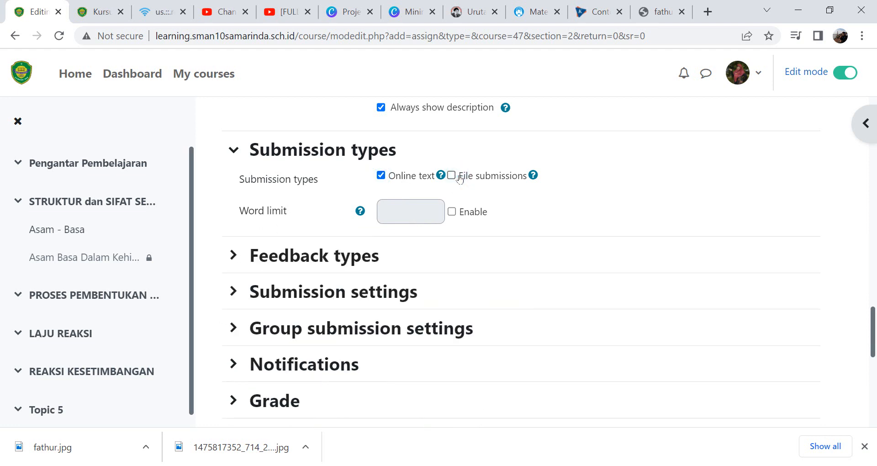
left_click(452, 211)
left_click(406, 213)
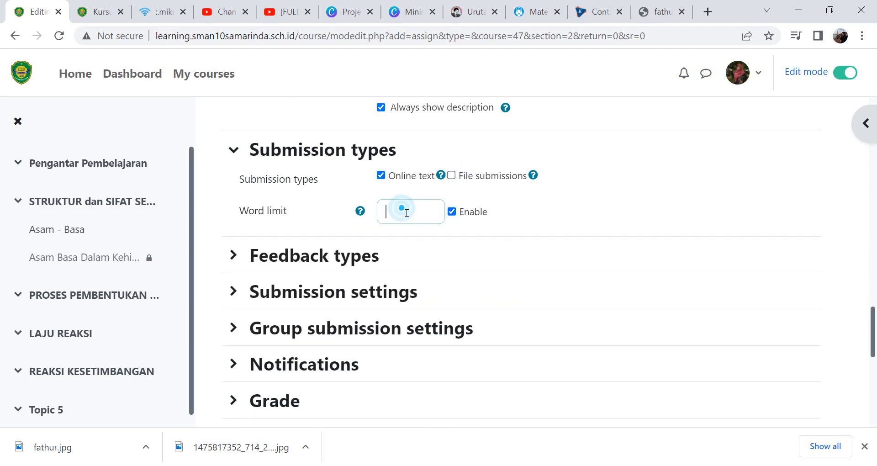
left_click(453, 212)
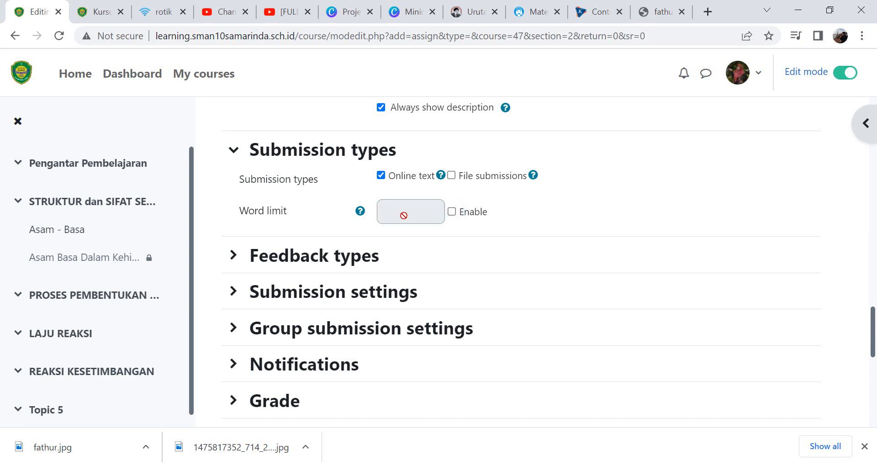
- Require students to click the submit button for the assignment
left_click(234, 255)
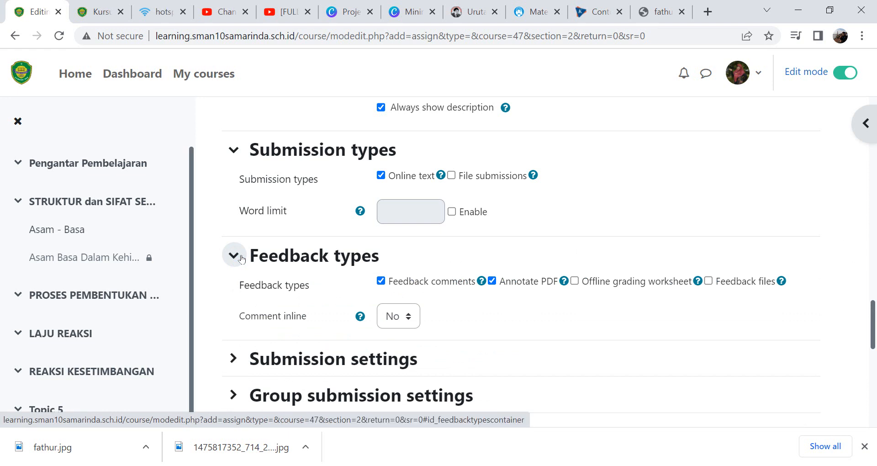
left_click(242, 259)
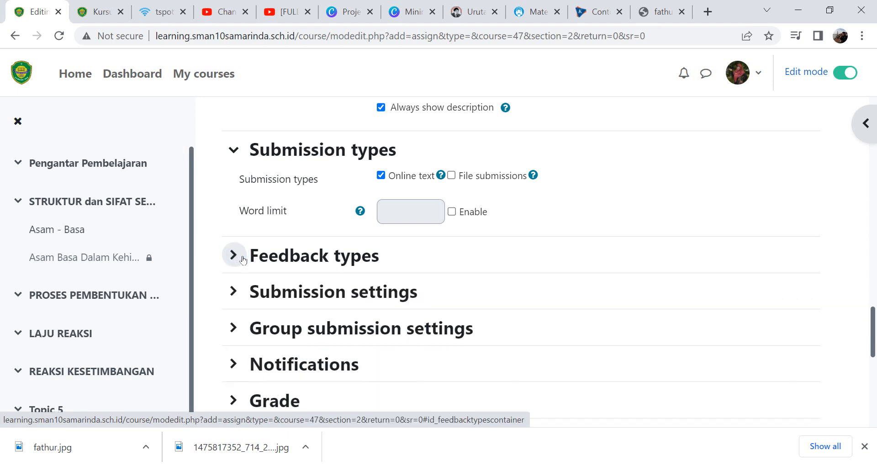
left_click(249, 298)
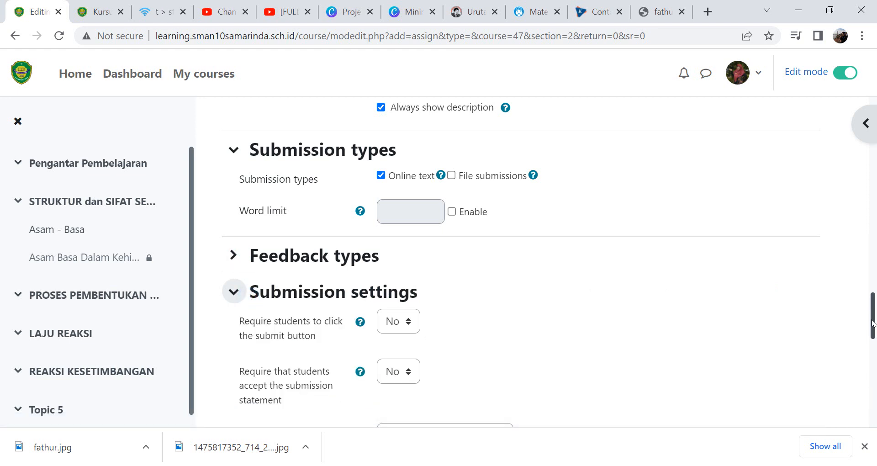
left_click_drag(874, 328, 875, 345)
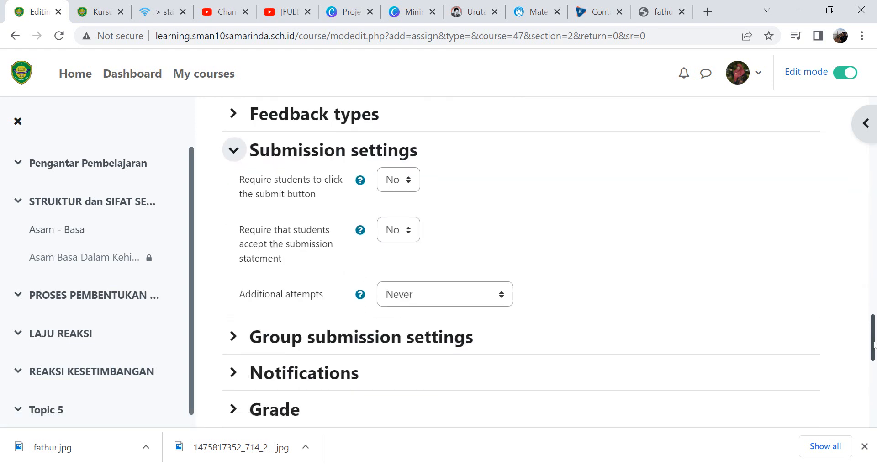
left_click(407, 181)
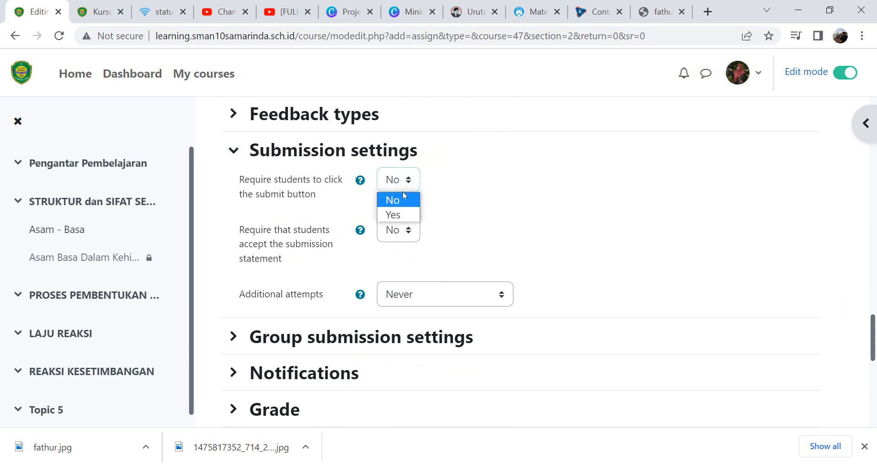
left_click(400, 215)
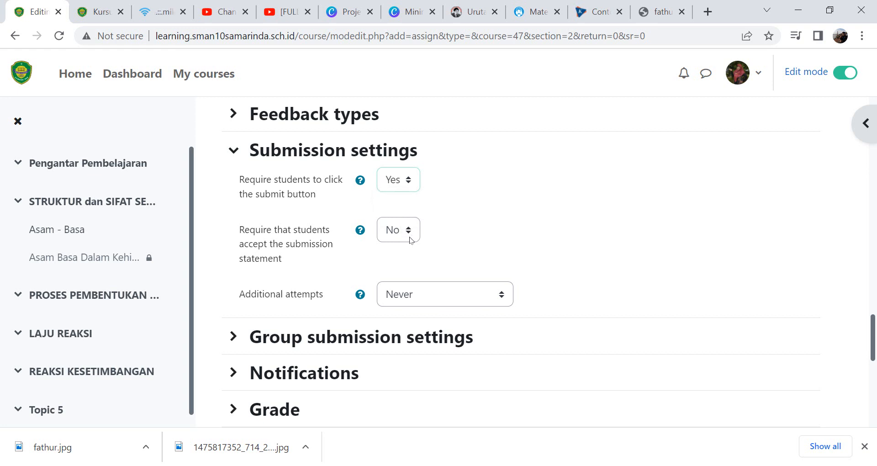
- Review the additional attempts and group submission options without changing them
left_click(441, 296)
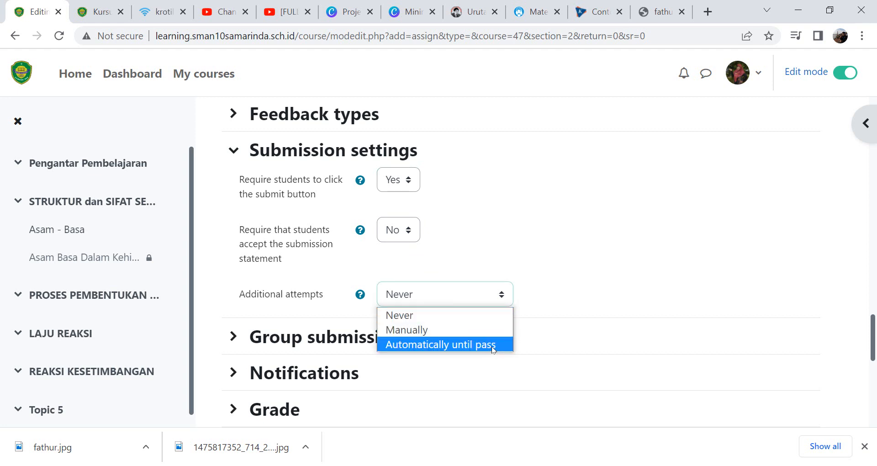
left_click(463, 257)
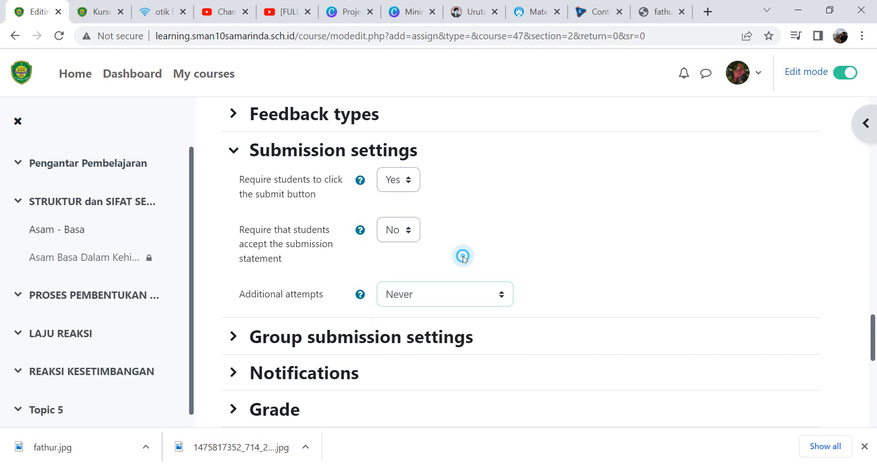
left_click(368, 336)
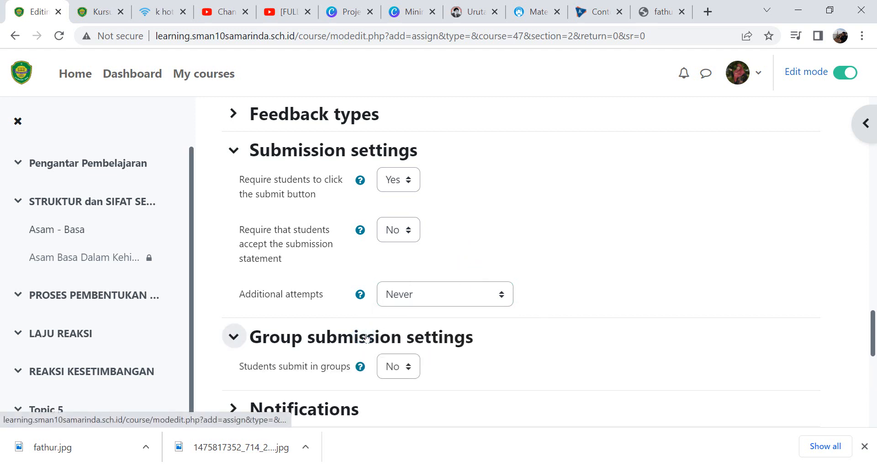
left_click(408, 368)
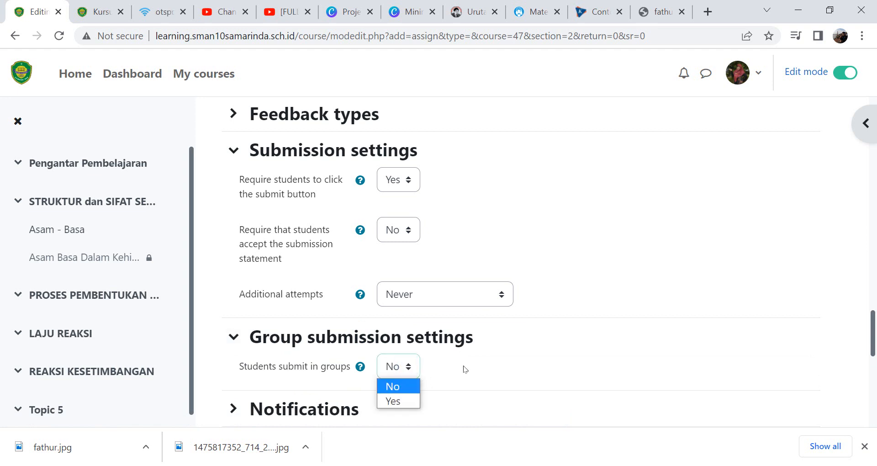
left_click(482, 352)
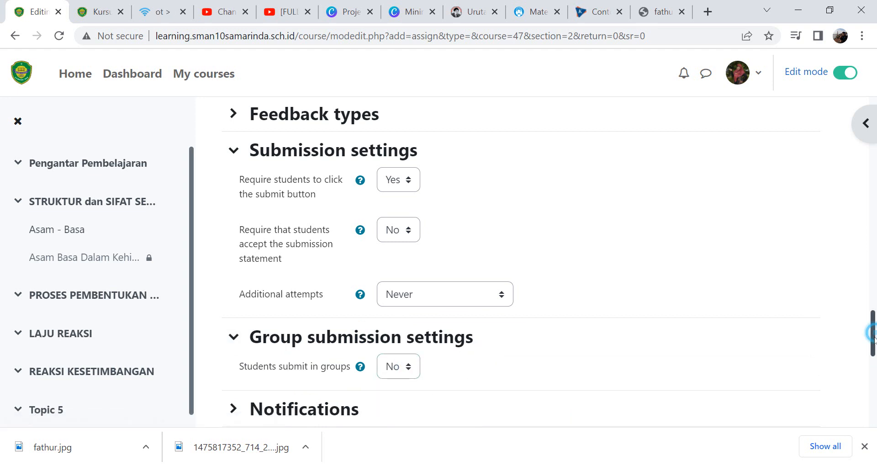
- Add an access restriction requiring the Asam - Basa activity to be marked complete
left_click_drag(872, 334, 872, 373)
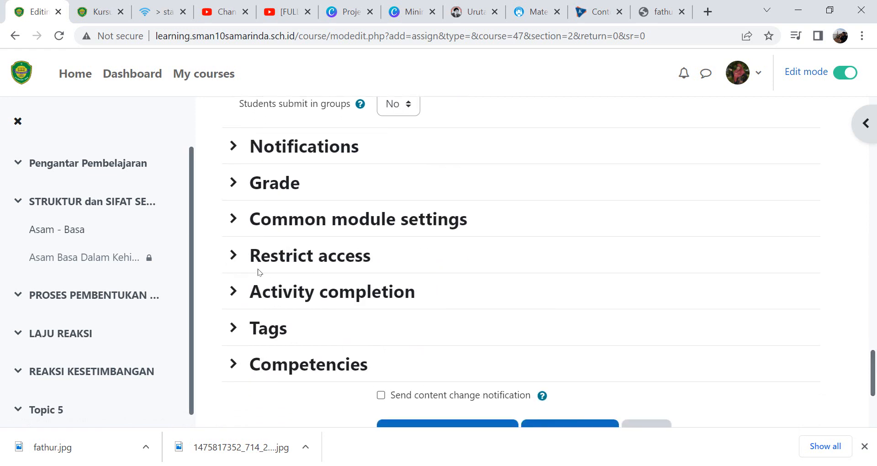
left_click(233, 255)
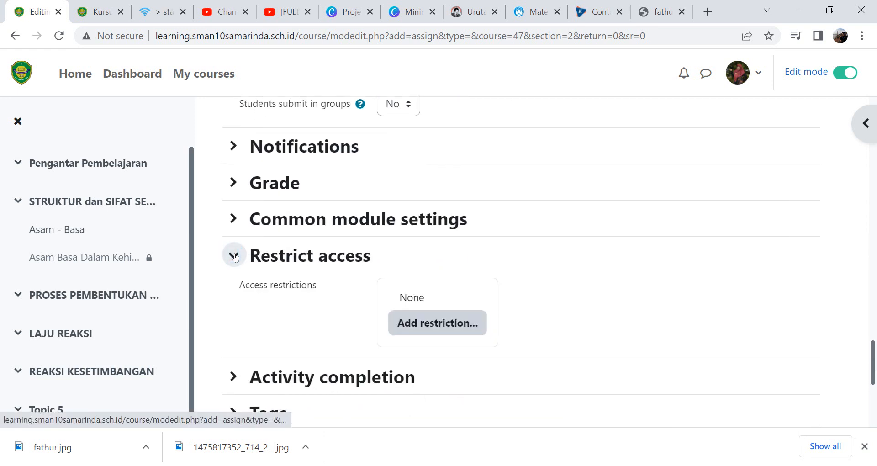
left_click(464, 324)
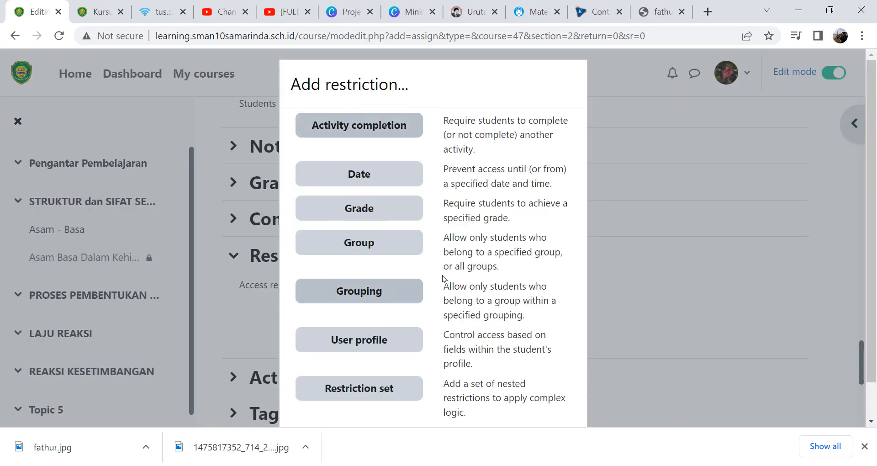
left_click(377, 128)
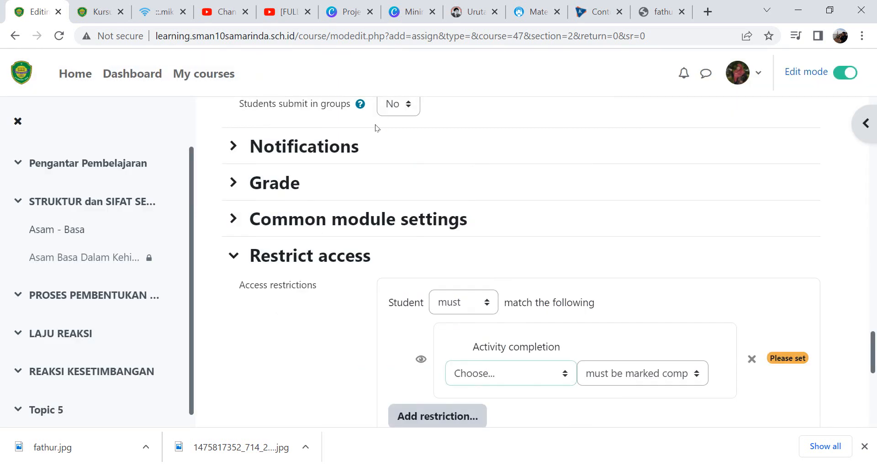
left_click(548, 373)
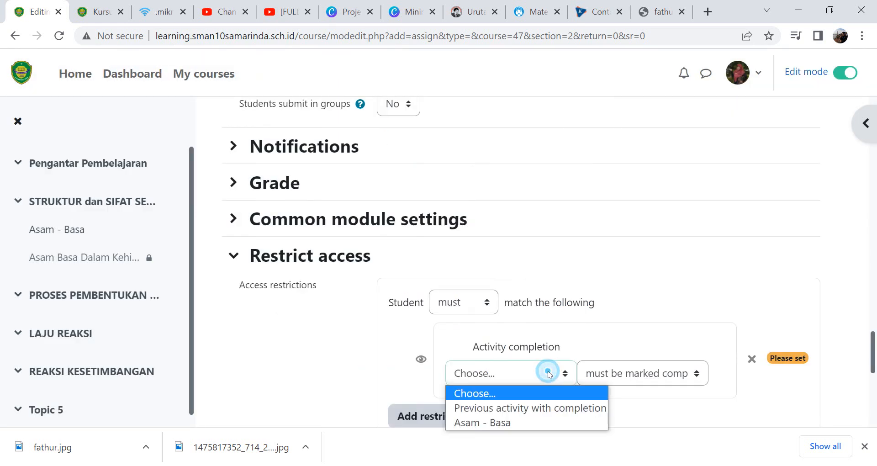
left_click(563, 422)
left_click(673, 373)
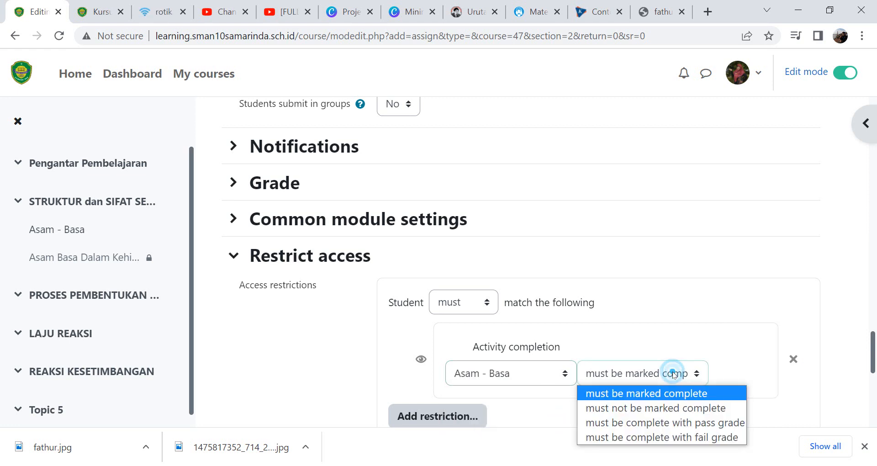
left_click(685, 399)
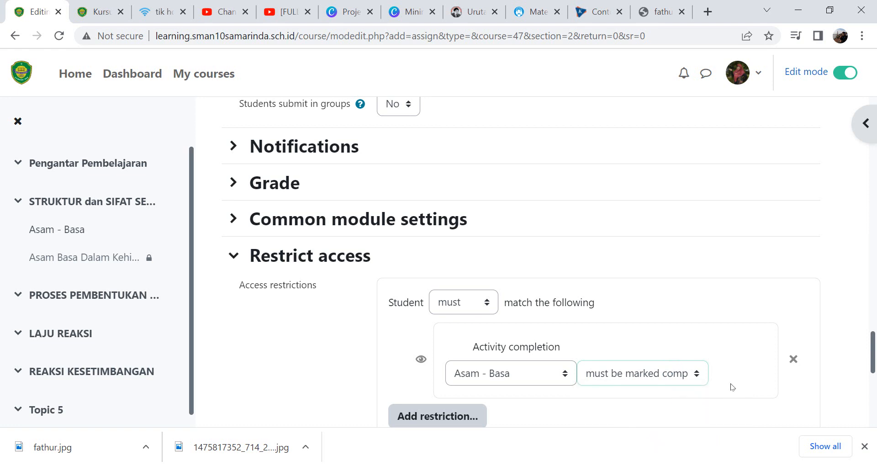
- Save the assignment and return to the course
left_click_drag(874, 337, 875, 378)
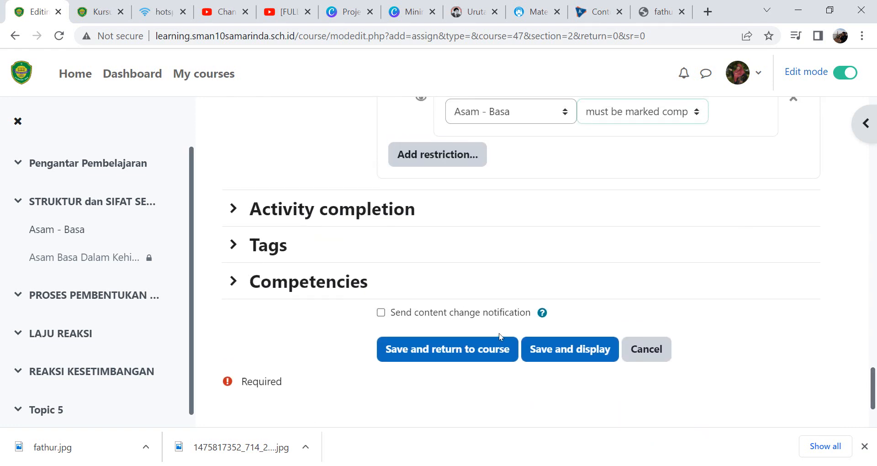
left_click(449, 355)
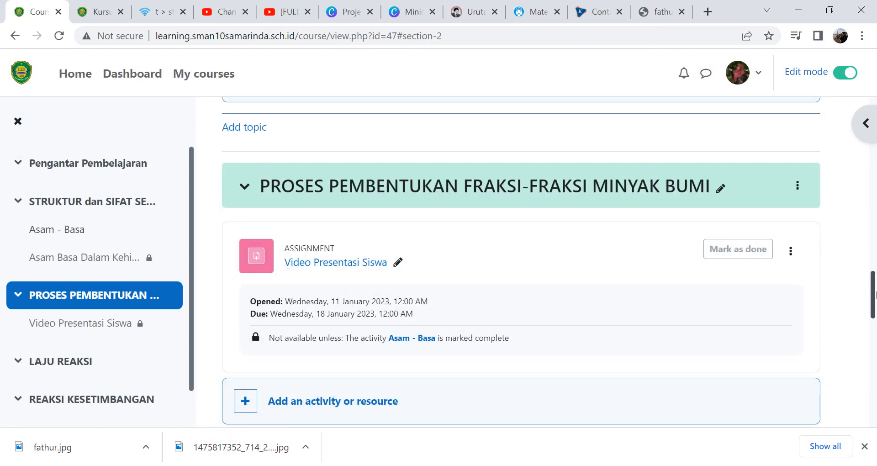
- Add a URL resource to the Proses Pembentukan Fraksi-Fraksi Minyak Bumi section
left_click_drag(873, 310, 873, 326)
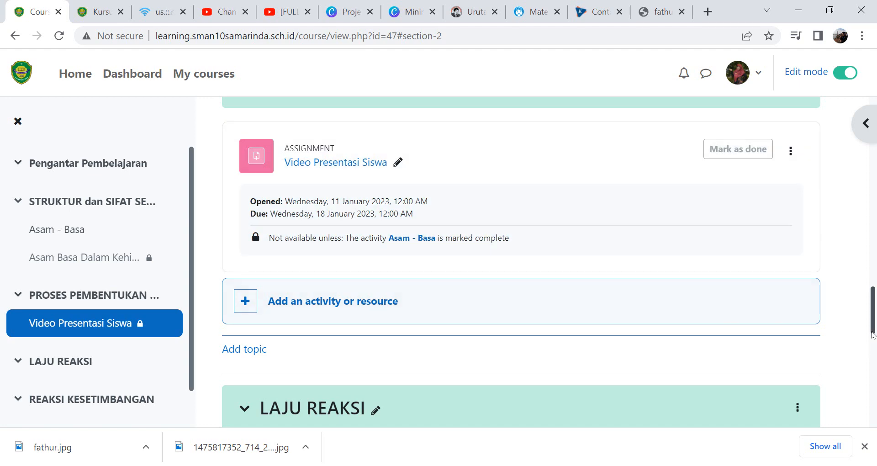
left_click_drag(871, 315, 865, 333)
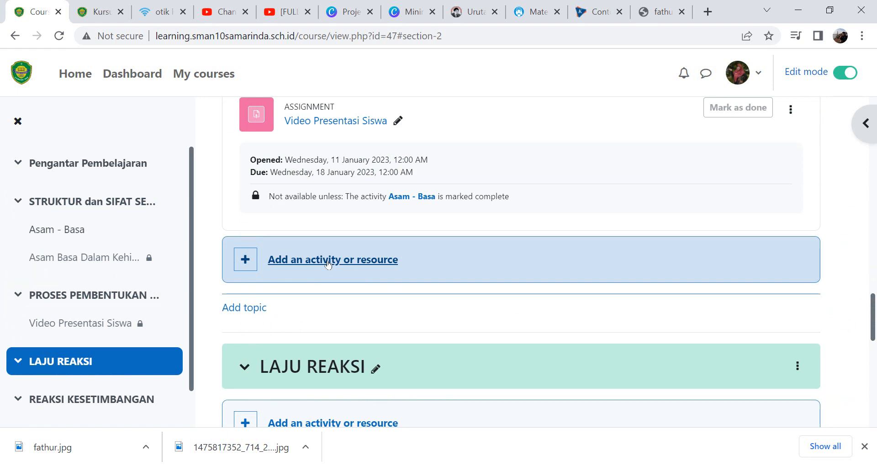
left_click(328, 260)
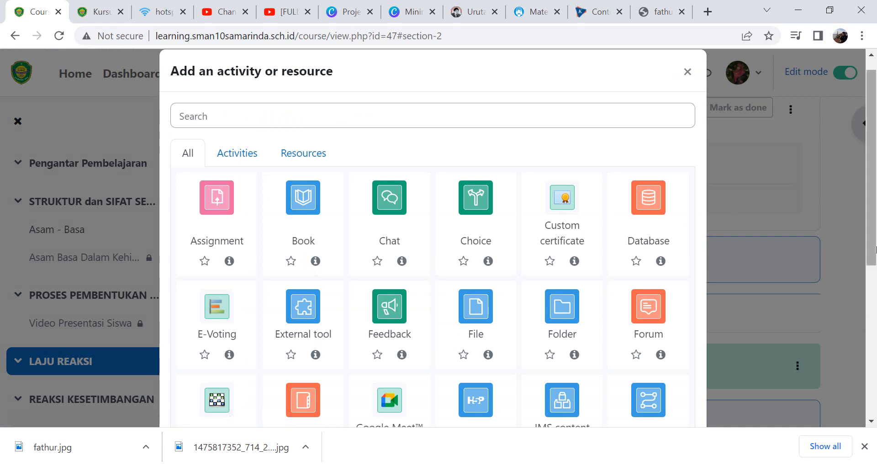
left_click_drag(875, 237, 515, 186)
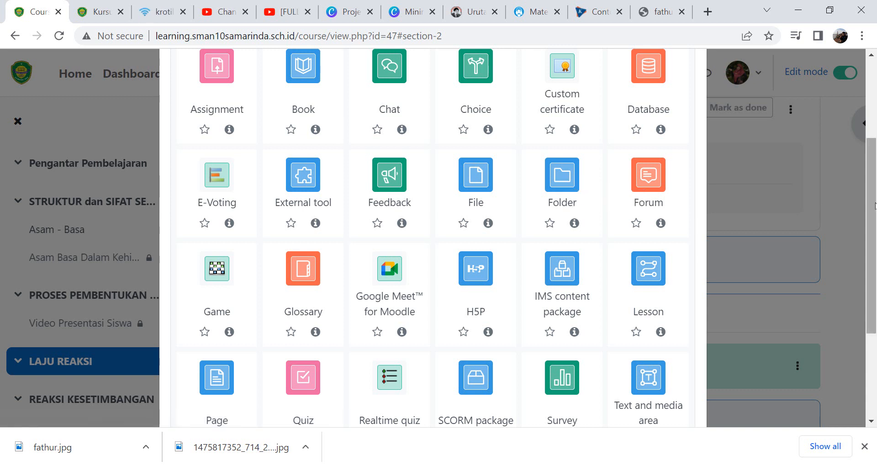
left_click_drag(871, 206, 875, 279)
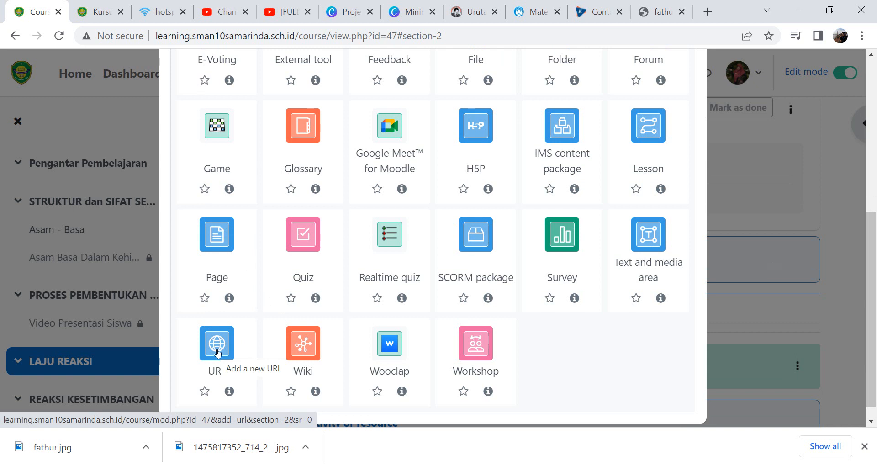
scroll(869, 293, "up", 1)
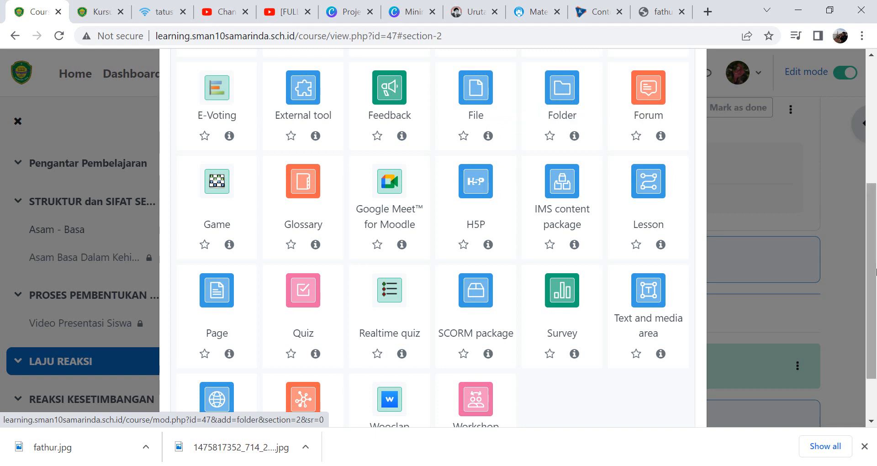
left_click_drag(872, 284, 876, 318)
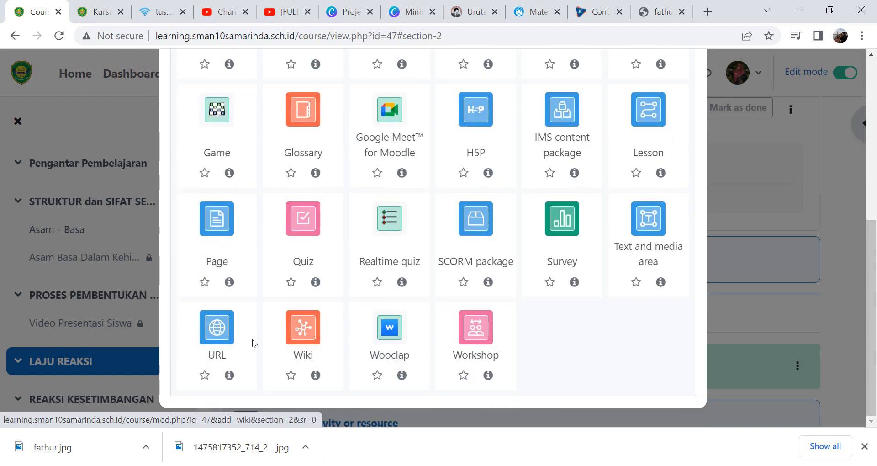
left_click(223, 337)
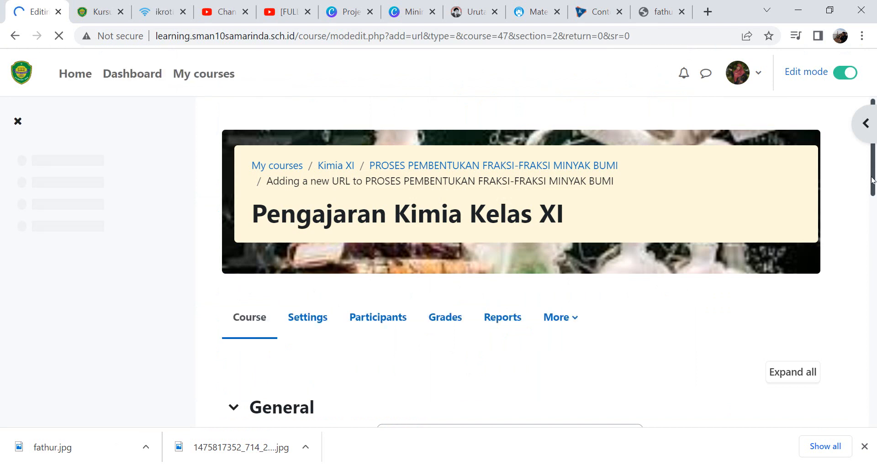
- Name the URL resource "Materi Fraksi Minyak Bumi"
scroll(872, 205, "down", 5)
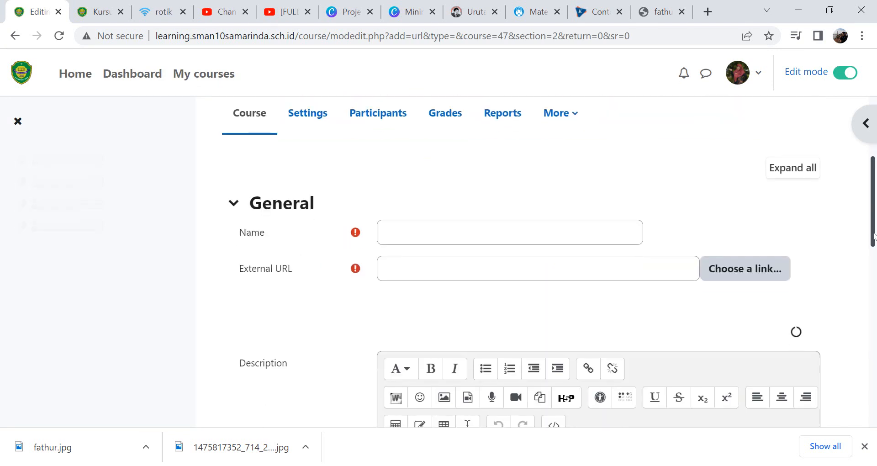
left_click(438, 229)
type("Ma")
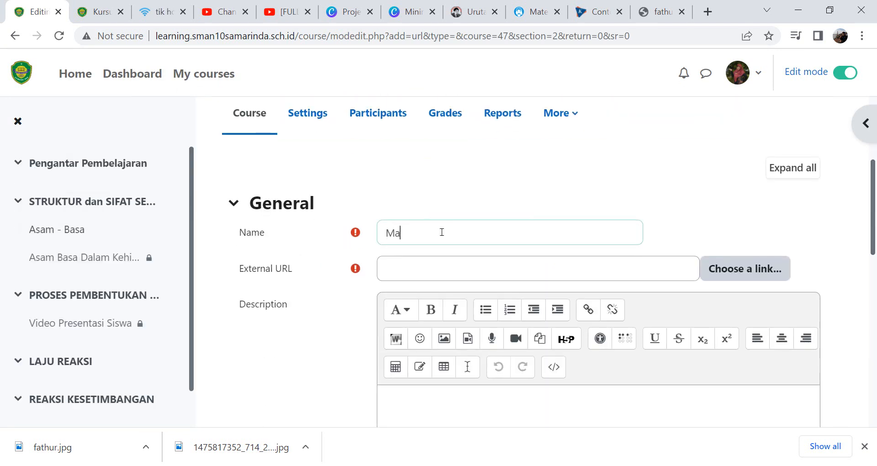
type("teri ke-3 Fraksi")
double_click(442, 233)
key("shift+Left")
key("shift+Left")
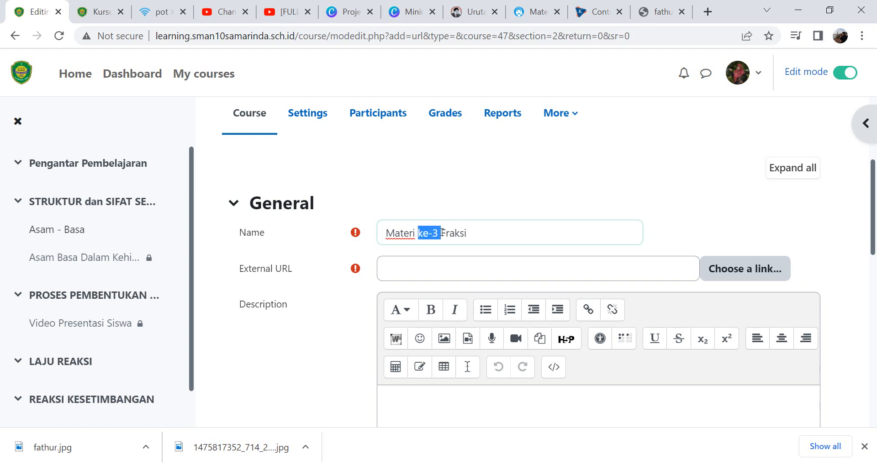
key("BackSpace")
type("Minyak Bumi")
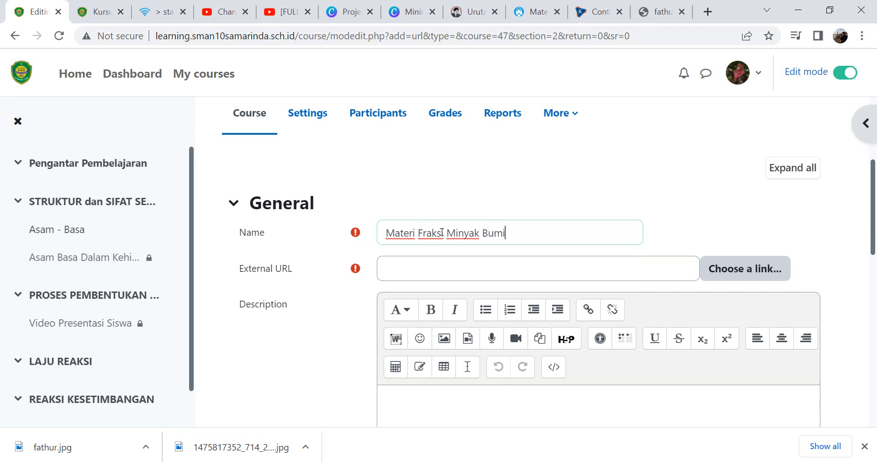
- Copy the kompas.com article's web address and paste it as the resource's External URL
left_click(441, 280)
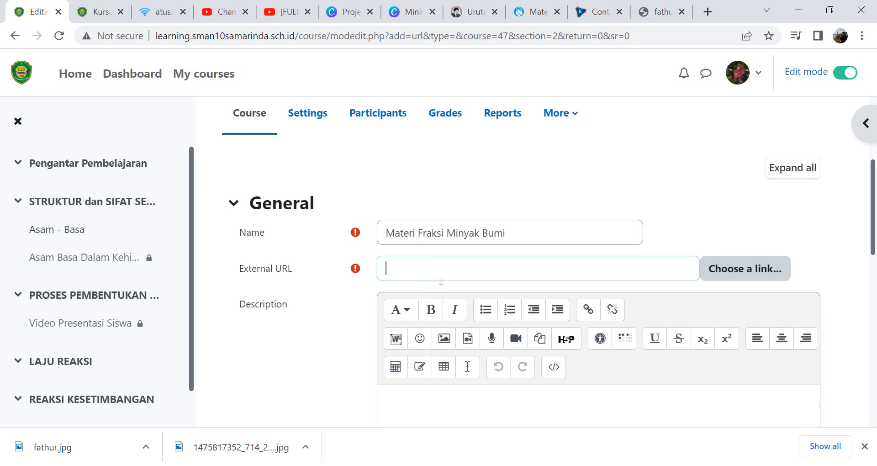
left_click(596, 15)
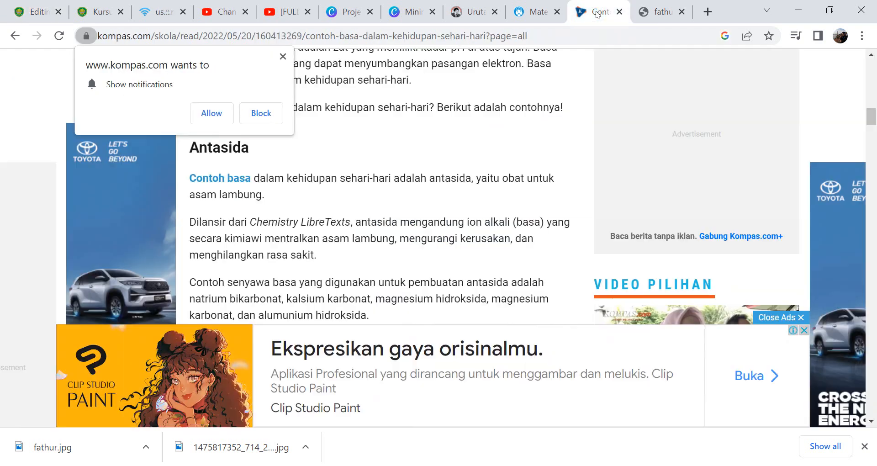
left_click(283, 56)
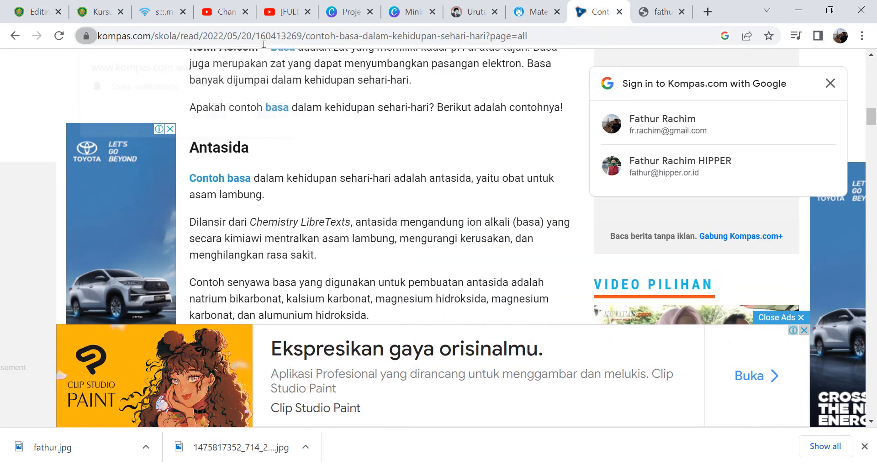
left_click(246, 35)
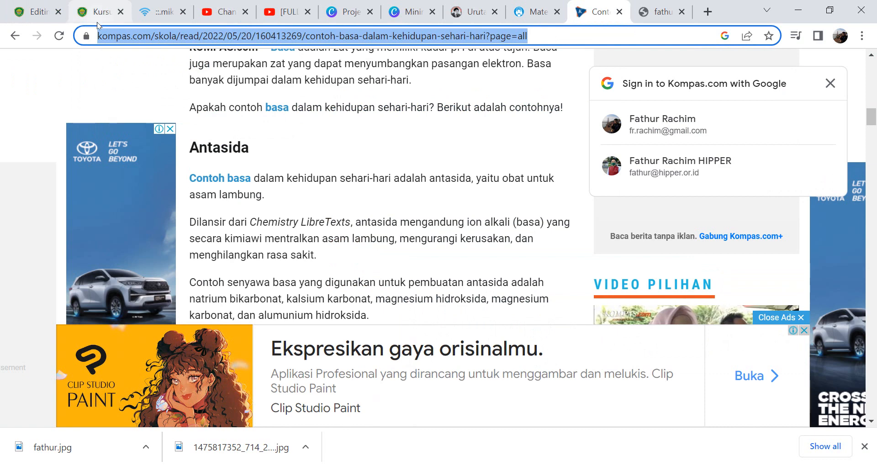
left_click(33, 12)
left_click(435, 273)
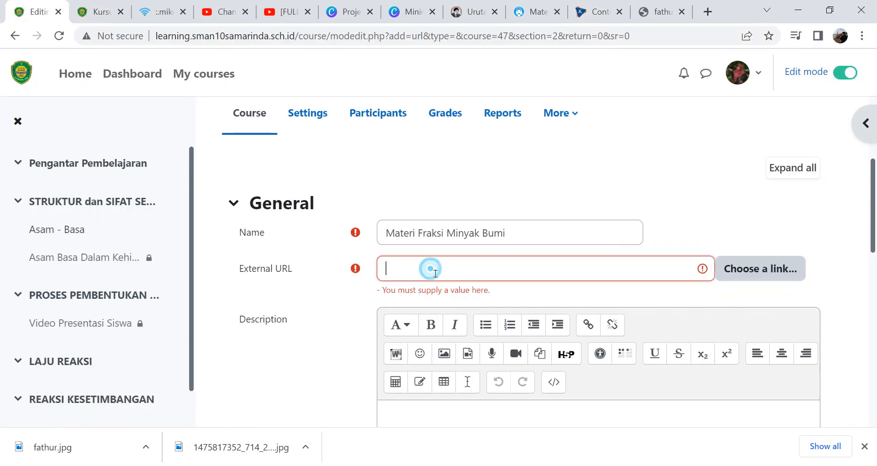
type("20/160413269/contoh-basa-dalam-kehidupan-sehari-hari?page=all")
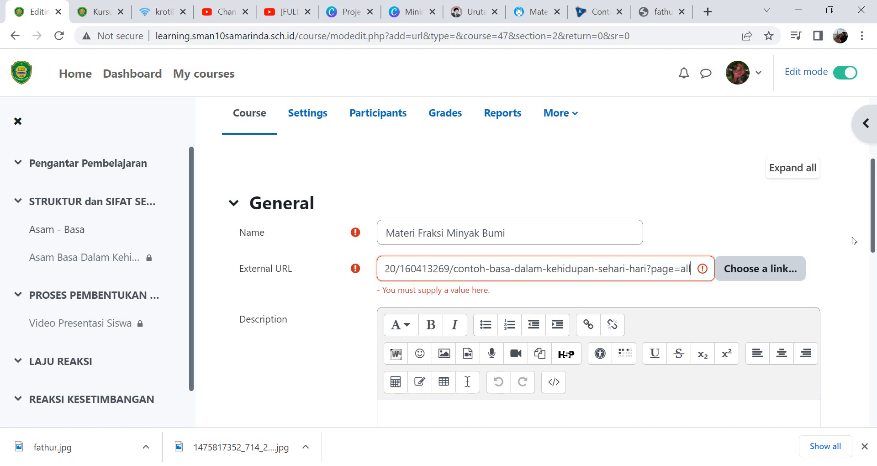
- Restrict the URL resource to students who marked Video Presentasi Siswa complete, and save it back to the course
left_click_drag(874, 235, 874, 365)
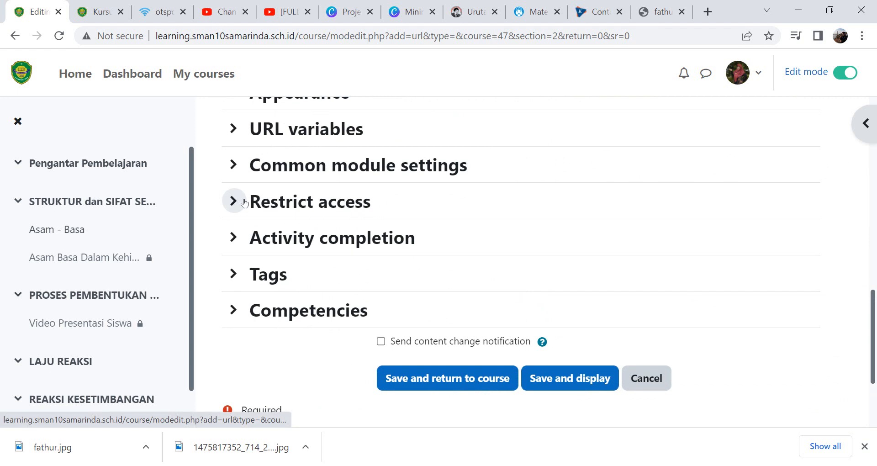
left_click(233, 201)
left_click(428, 266)
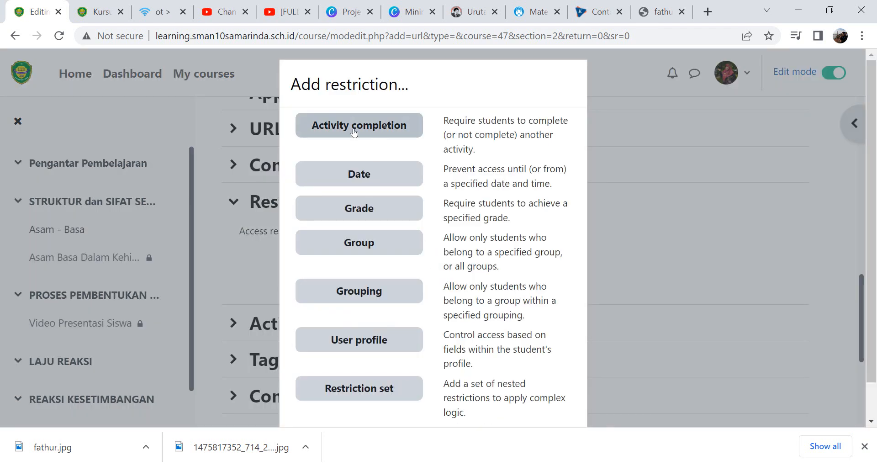
left_click(354, 133)
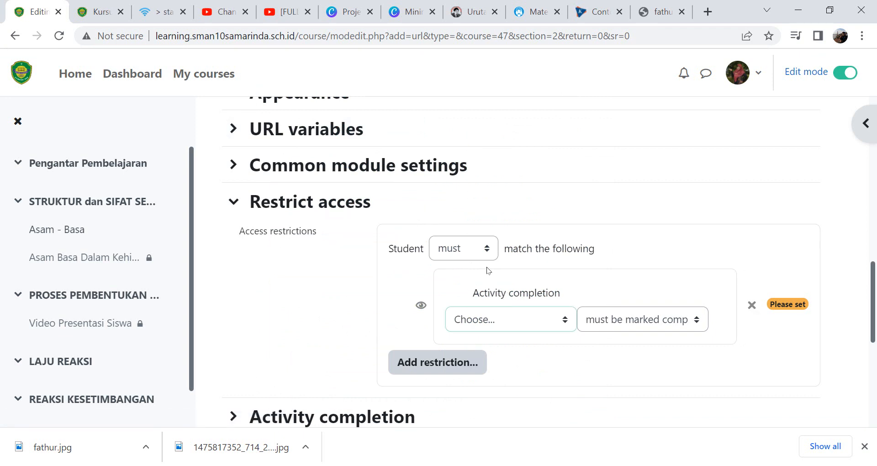
left_click(520, 310)
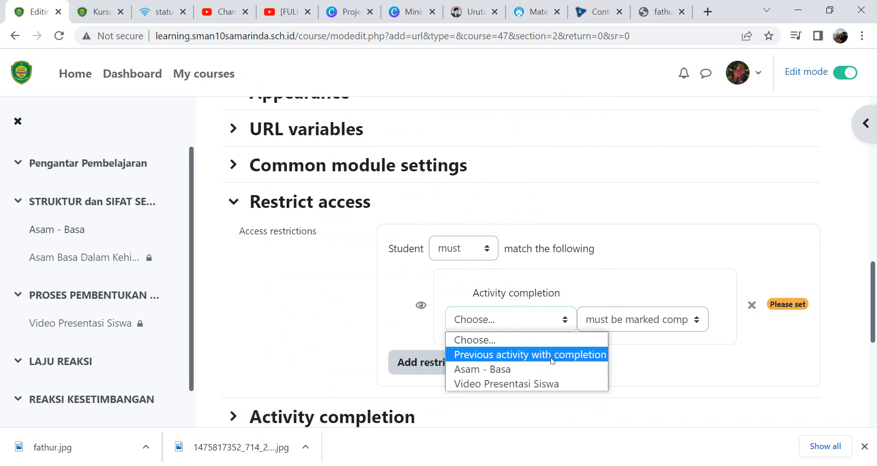
left_click(559, 383)
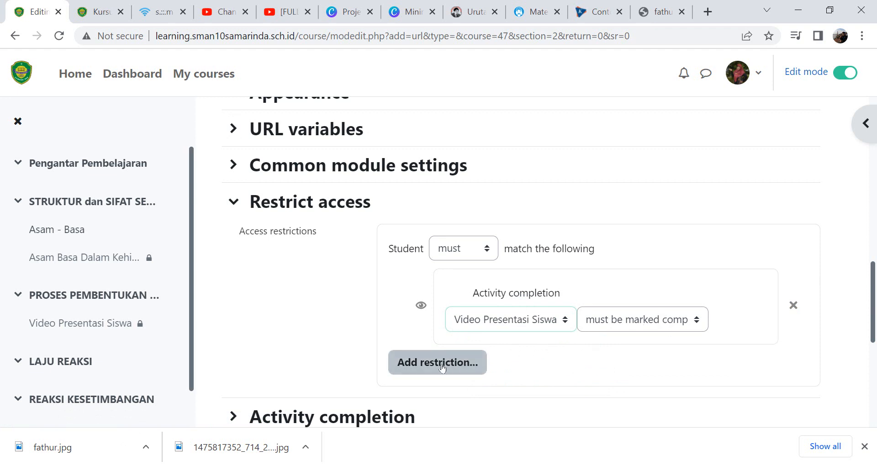
scroll(442, 368, "down", 6)
left_click(446, 238)
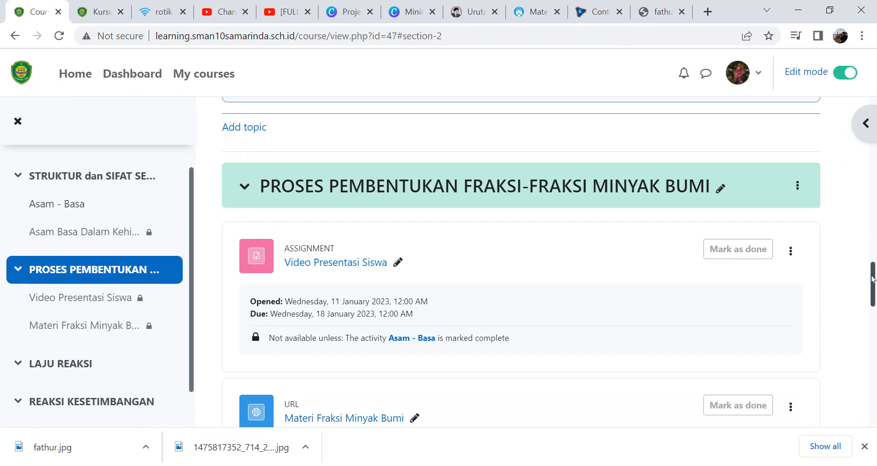
- Add a Text and media area to the Proses Pembentukan Fraksi-Fraksi Minyak Bumi section
left_click_drag(872, 280, 872, 305)
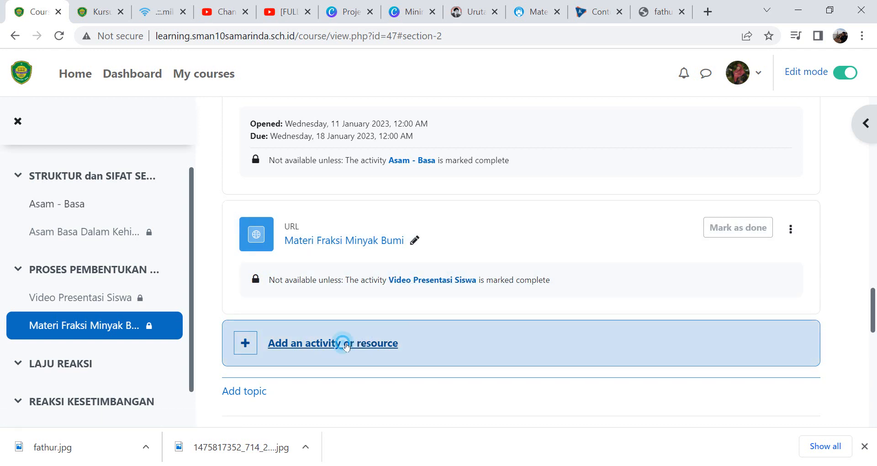
left_click(346, 347)
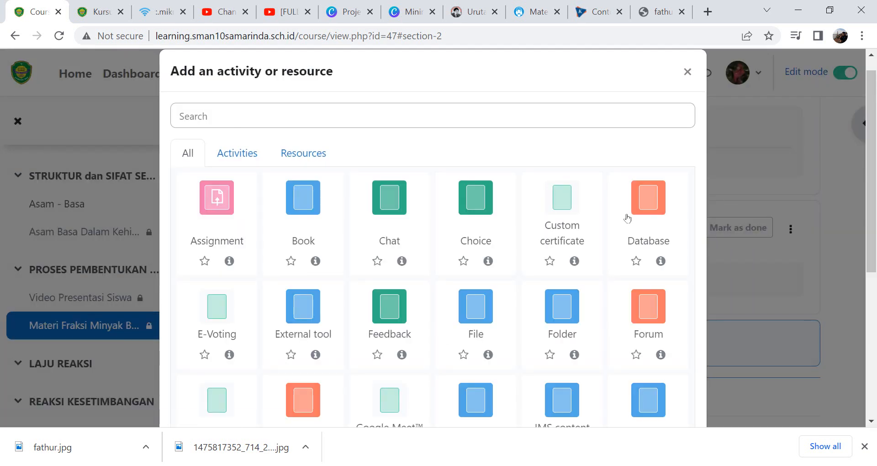
left_click_drag(872, 251, 875, 378)
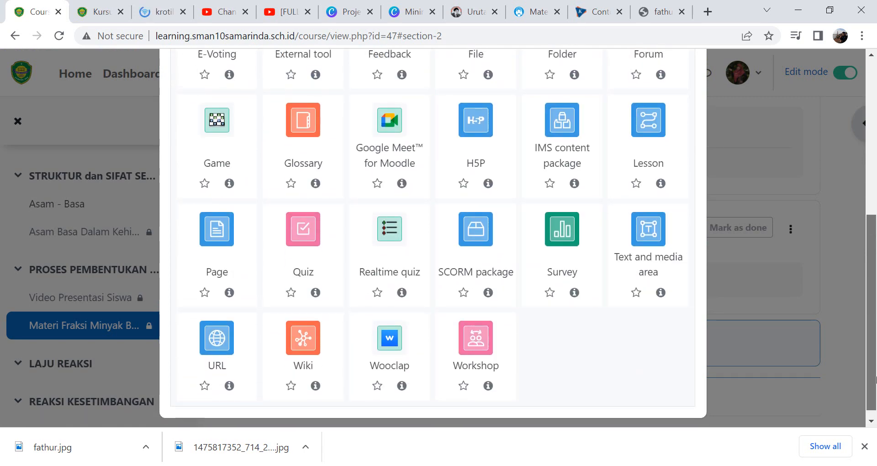
left_click(652, 250)
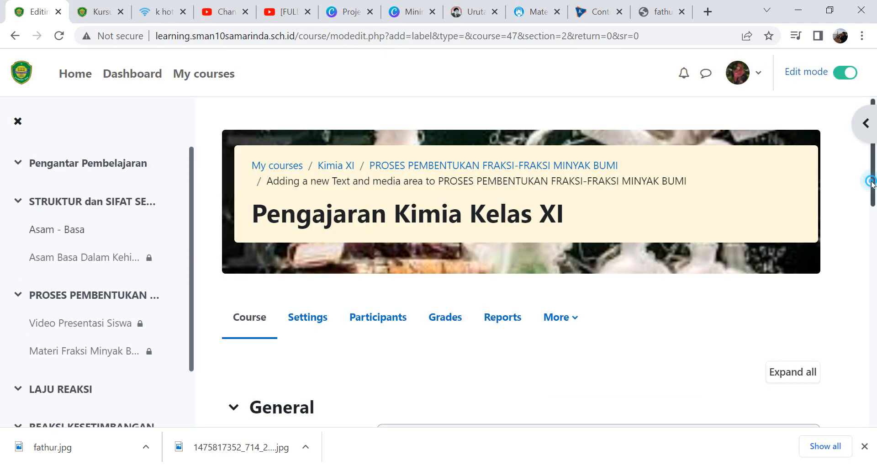
- Open the YouTube watch page of the video Menambahkan Siswa Ke Kelas Di LMS Moodle from YouTube Studio
left_click_drag(874, 190, 859, 266)
left_click(516, 305)
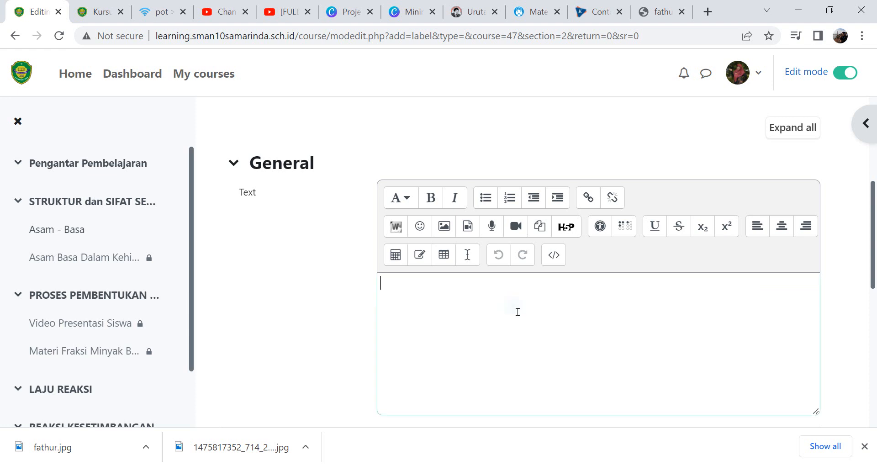
left_click(224, 14)
left_click(254, 40)
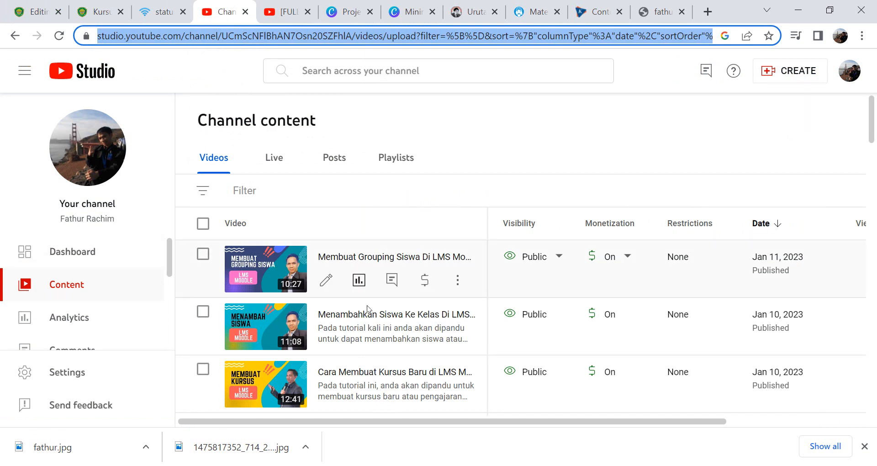
left_click(409, 319)
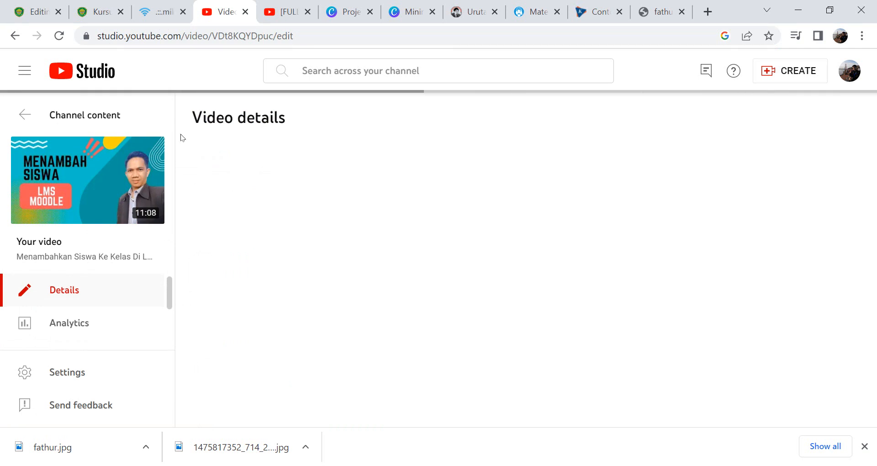
left_click(79, 178)
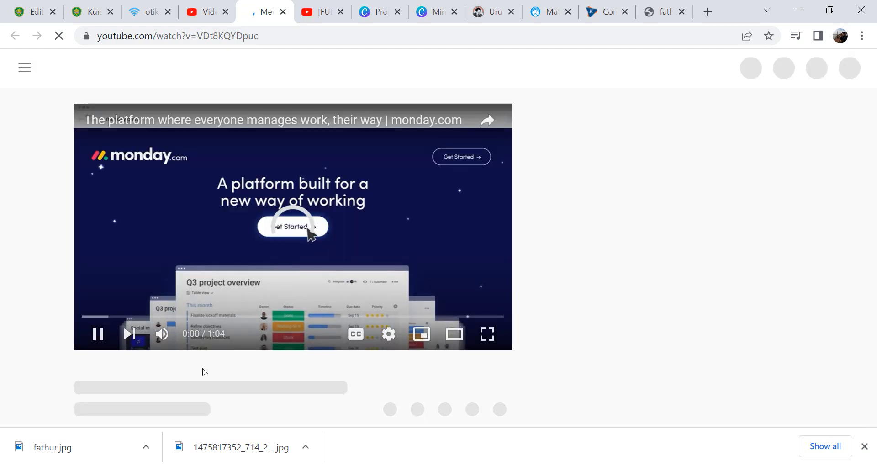
left_click(98, 334)
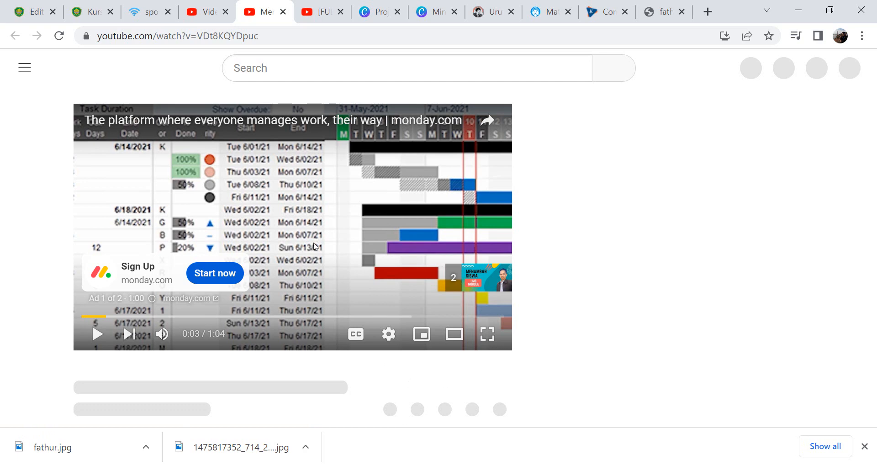
- Copy the video's embed code from its Share options
left_click(294, 36)
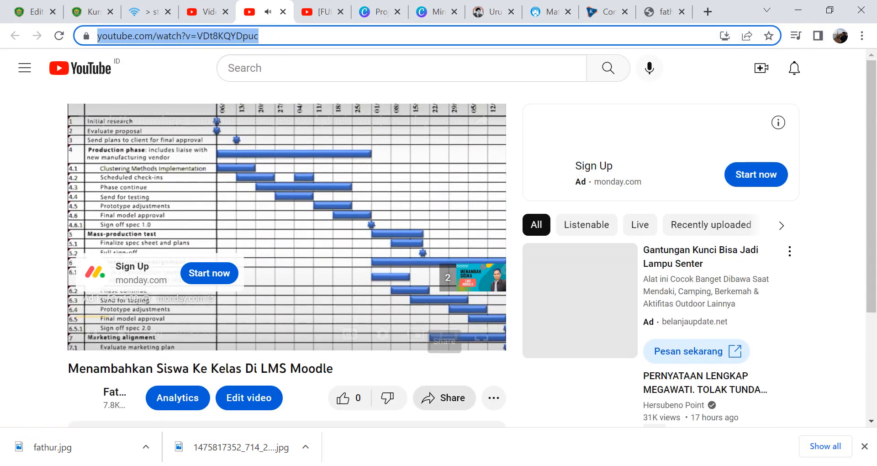
left_click(96, 339)
left_click(96, 338)
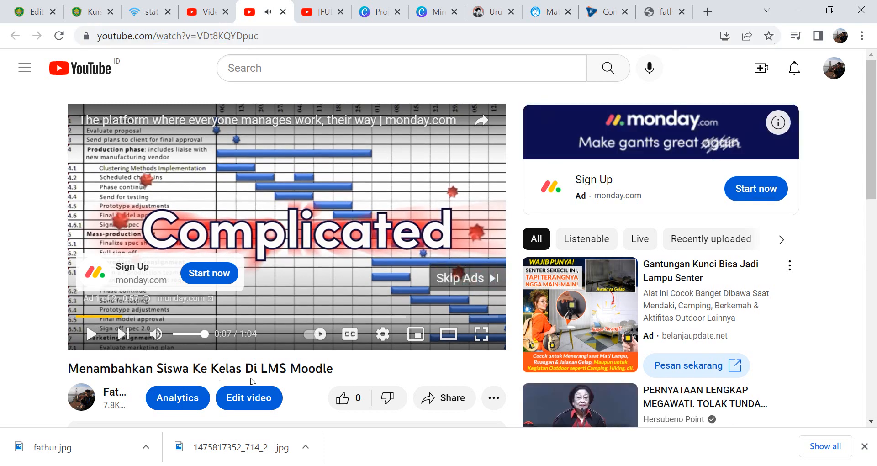
left_click(445, 396)
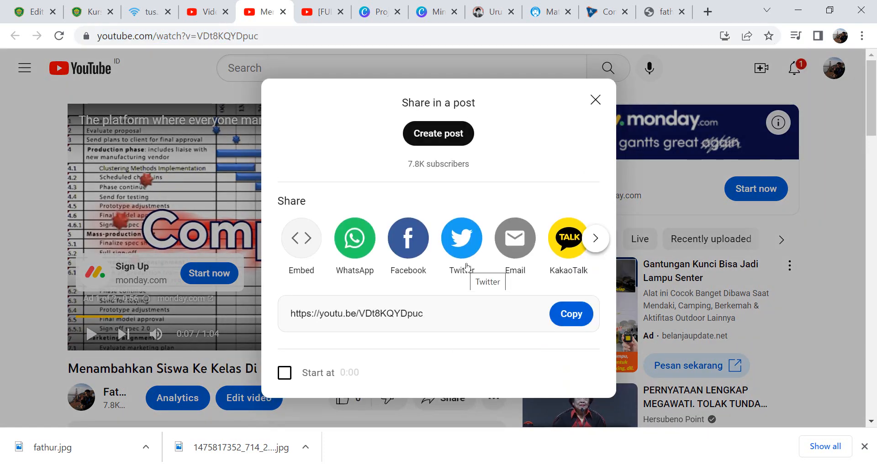
left_click(310, 248)
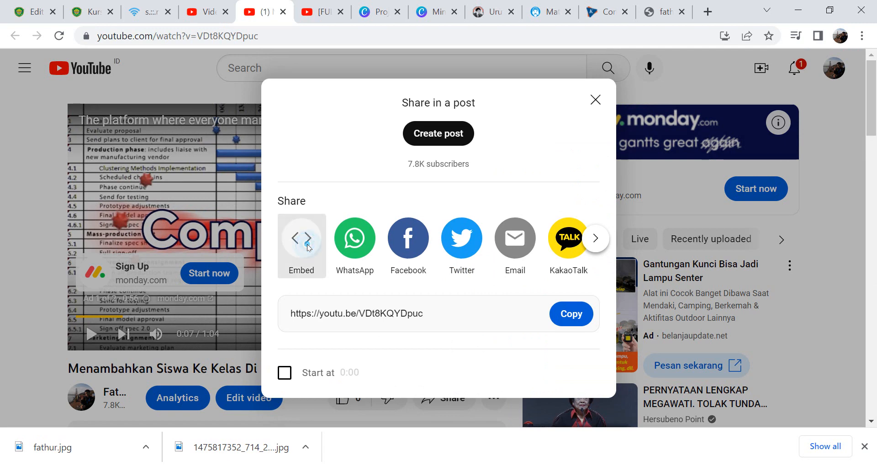
left_click(644, 236)
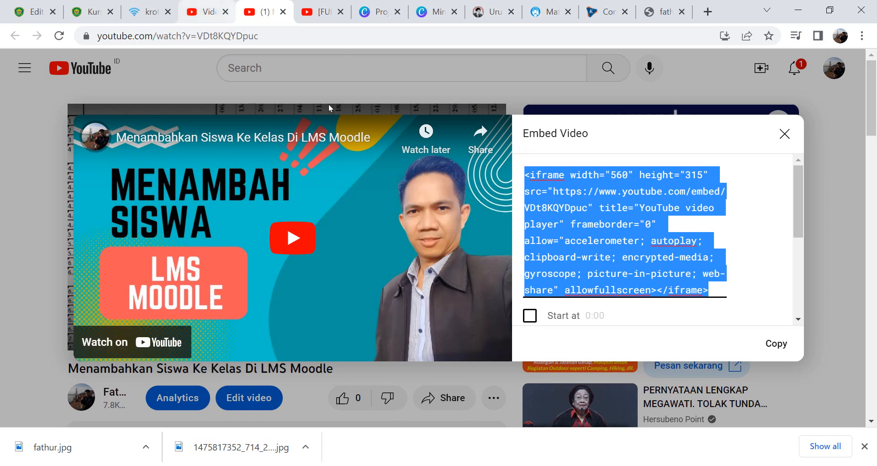
- Paste the embed code on a new line in the text area's HTML source
left_click(29, 14)
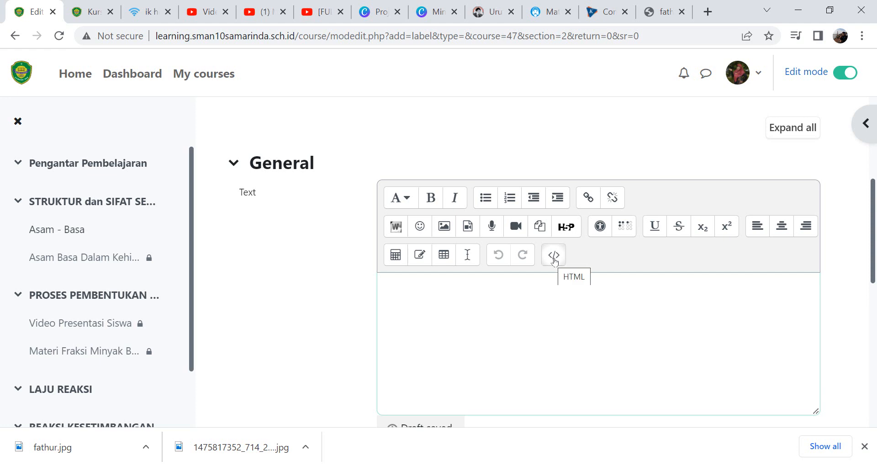
left_click(554, 259)
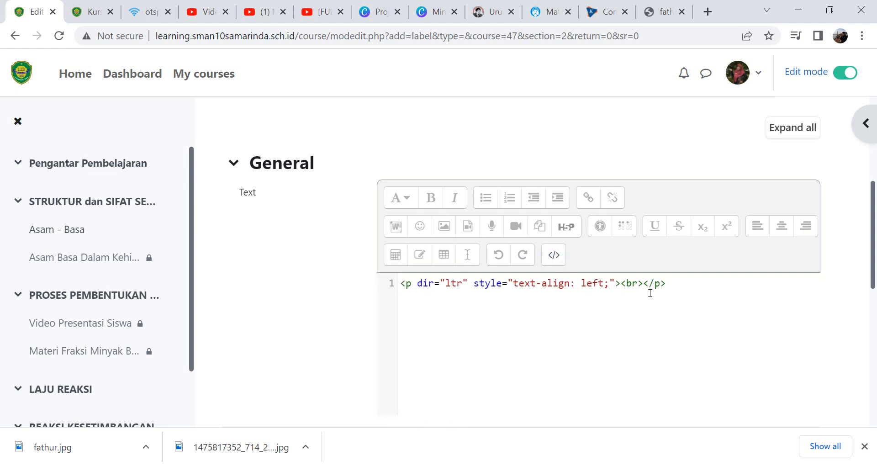
left_click(643, 283)
key("Return")
key("Return")
type("<iframe width=\"560\" height=\"315\" src=\"https://www.youtube.com/embed/VDt8KQYDpuc\" title=\"YouTube video player\" frameborder=\"0\" allow=\"accelerometer; autoplay; clipboard-write; encrypted-media; gyroscope; picture-in-picture; web-share\" allowfullscreen></iframe>")
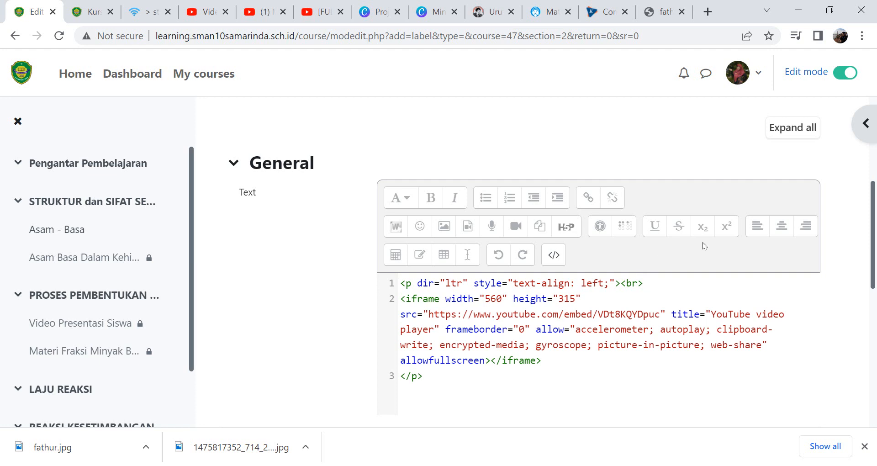
- Return to the visual editor and centre the embedded video
left_click(554, 255)
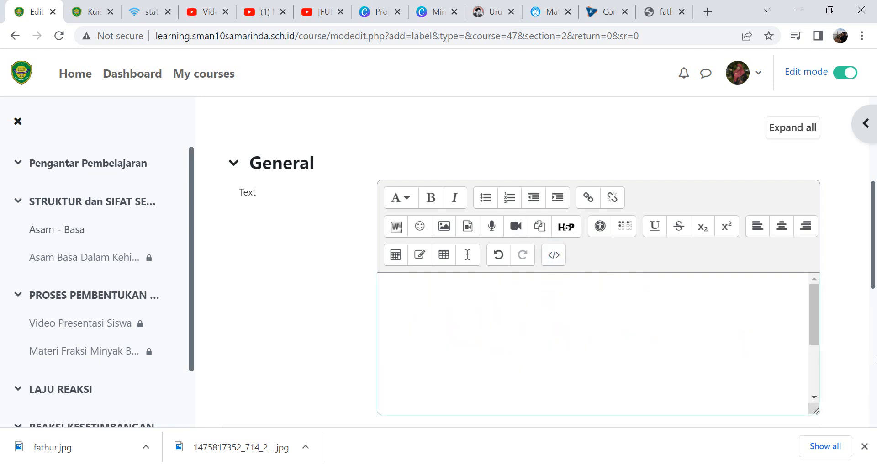
scroll(809, 313, "down", 2)
scroll(798, 322, "up", 2)
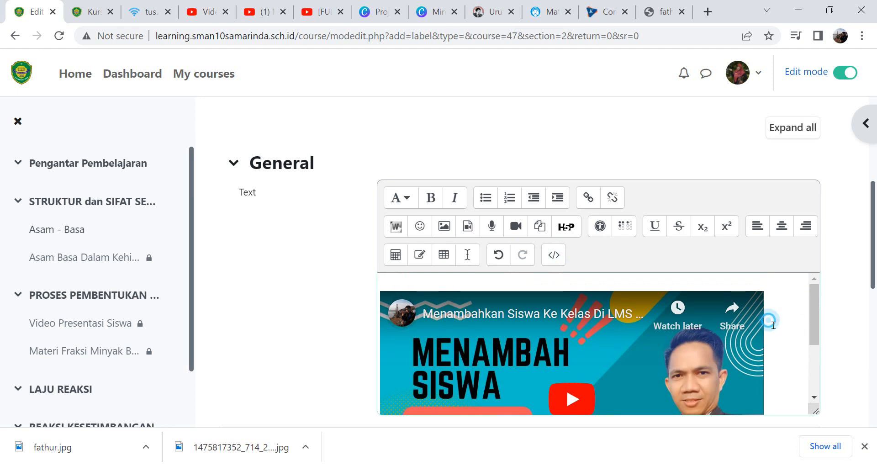
left_click(782, 227)
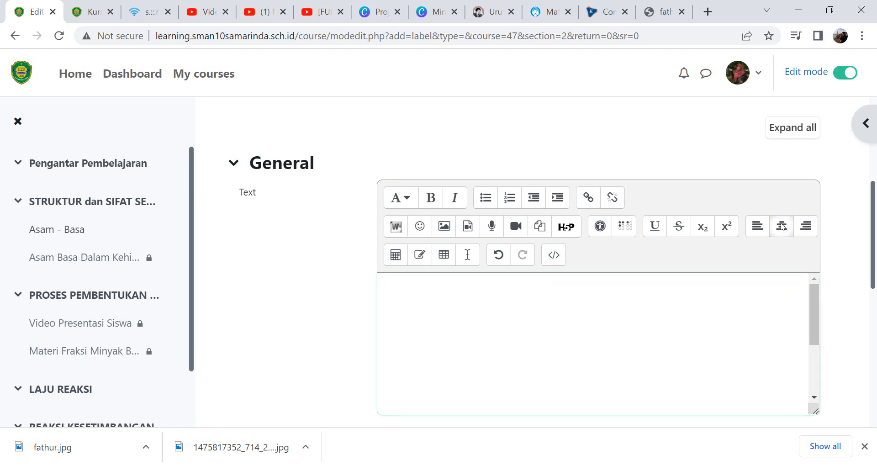
left_click_drag(813, 296, 812, 391)
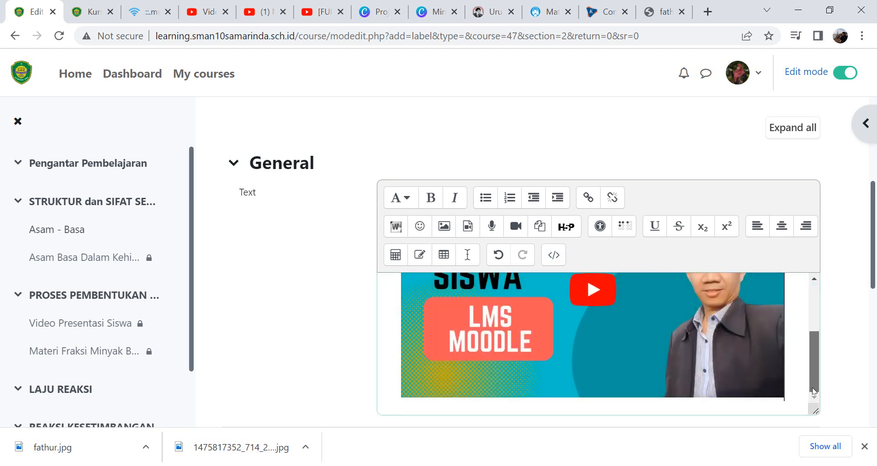
left_click_drag(874, 289, 874, 199)
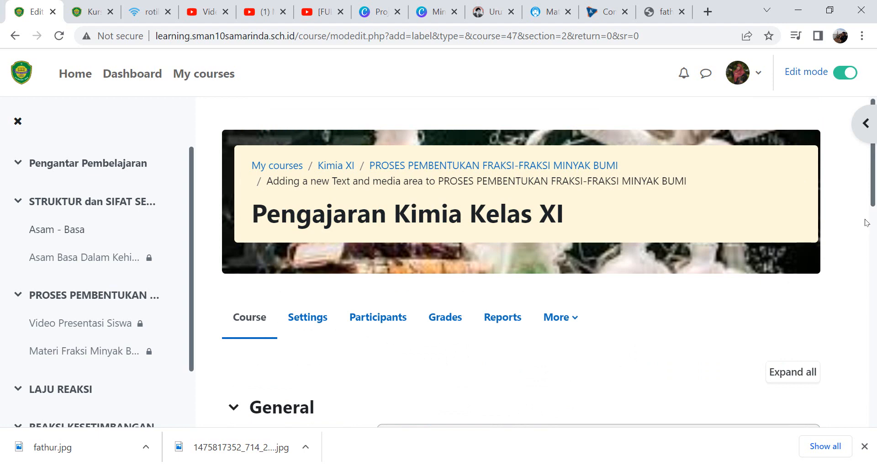
scroll(872, 233, "down", 15)
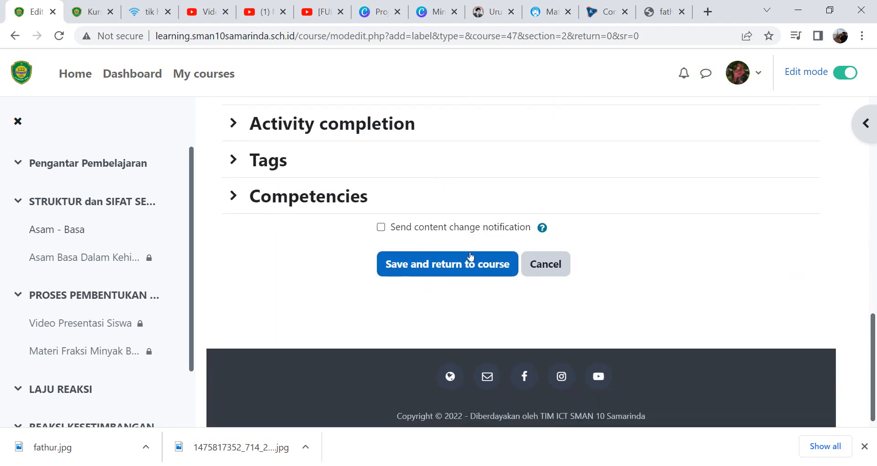
- Save the text and media area and return to the course
left_click(426, 270)
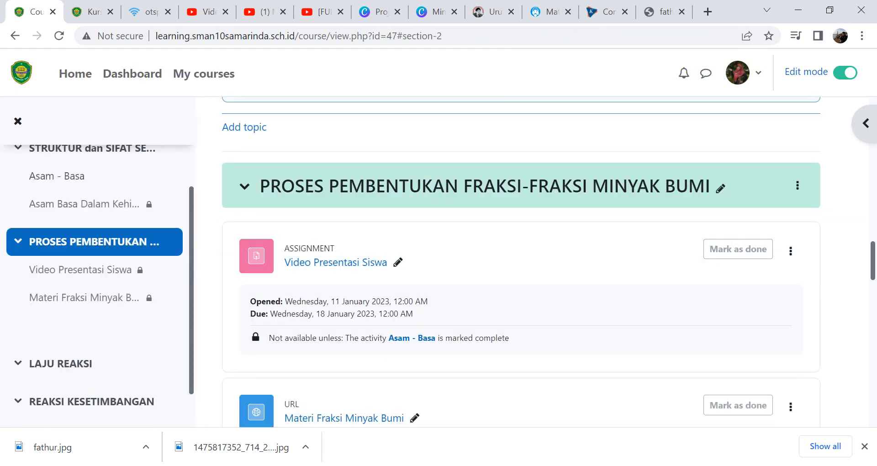
- Preview the course in the student's incognito window, reloading it and scrolling through the assignment, URL and embedded video
left_click(542, 441)
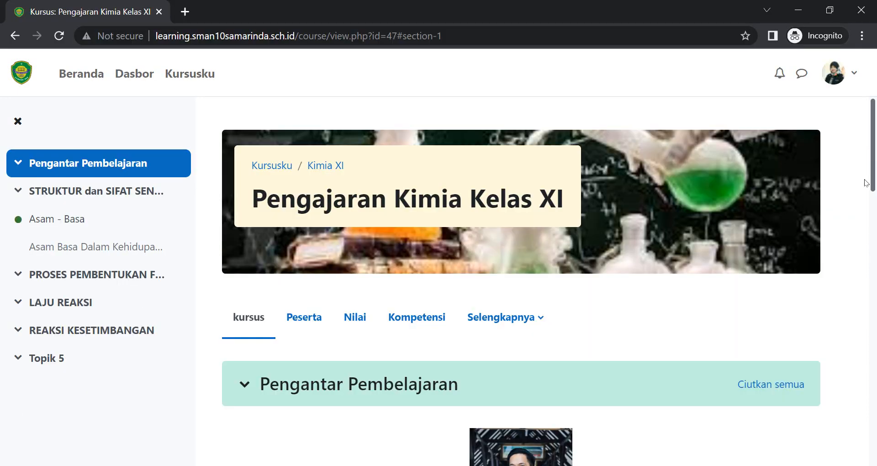
left_click(58, 37)
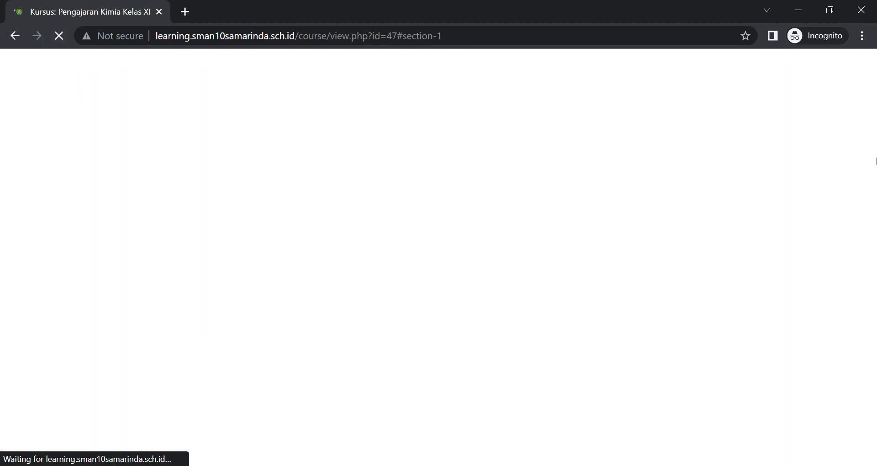
left_click_drag(873, 157, 874, 281)
scroll(533, 187, "down", 1)
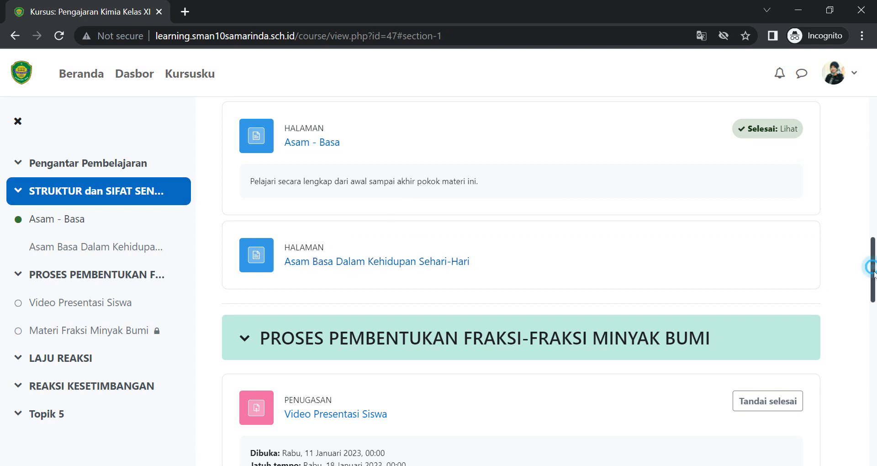
scroll(871, 264, "down", 3)
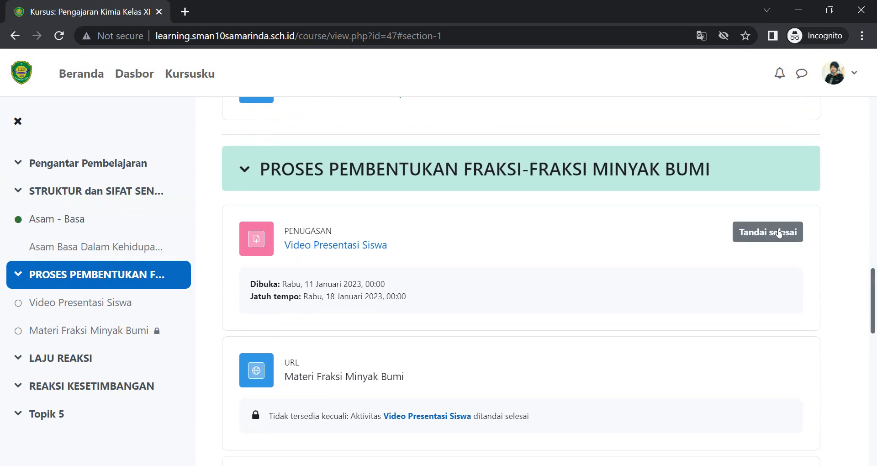
left_click(744, 238)
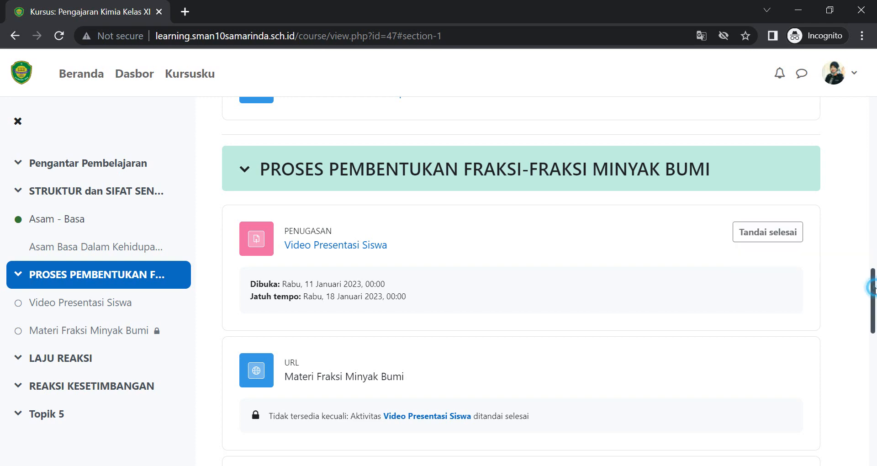
scroll(872, 296, "down", 2)
left_click_drag(874, 319, 874, 348)
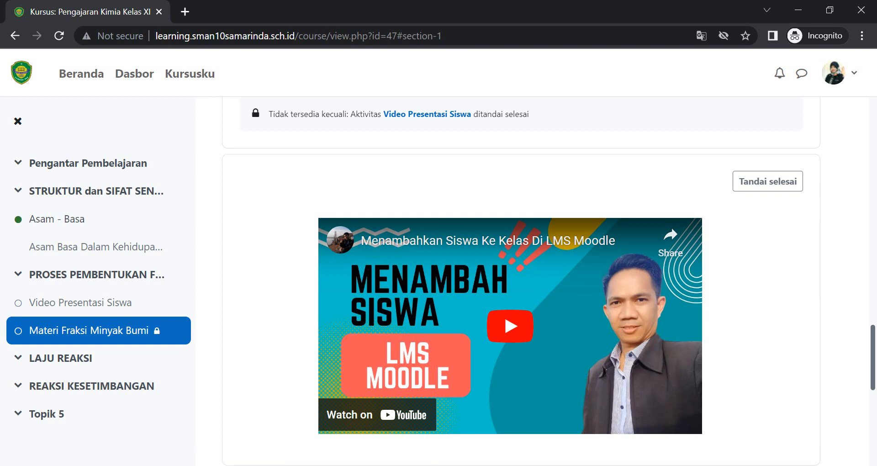
- Open the Video Presentasi Siswa assignment's settings and set completion tracking to show it complete when conditions are met
left_click(426, 464)
left_click(411, 438)
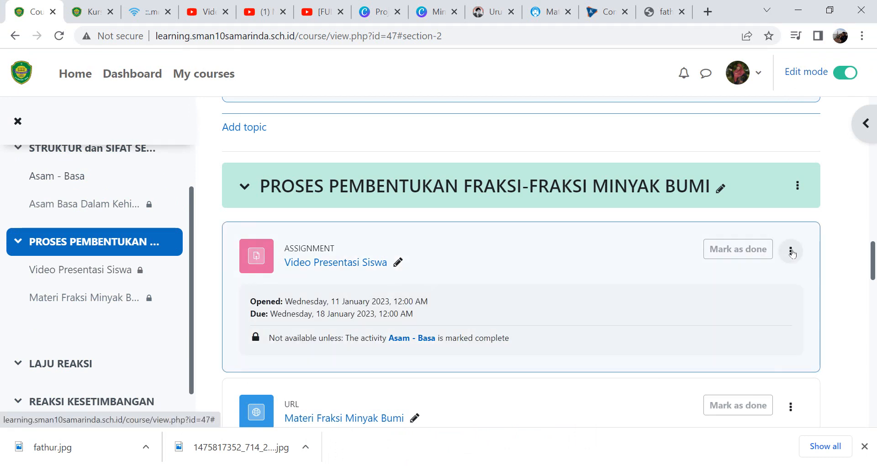
left_click(790, 251)
left_click(770, 281)
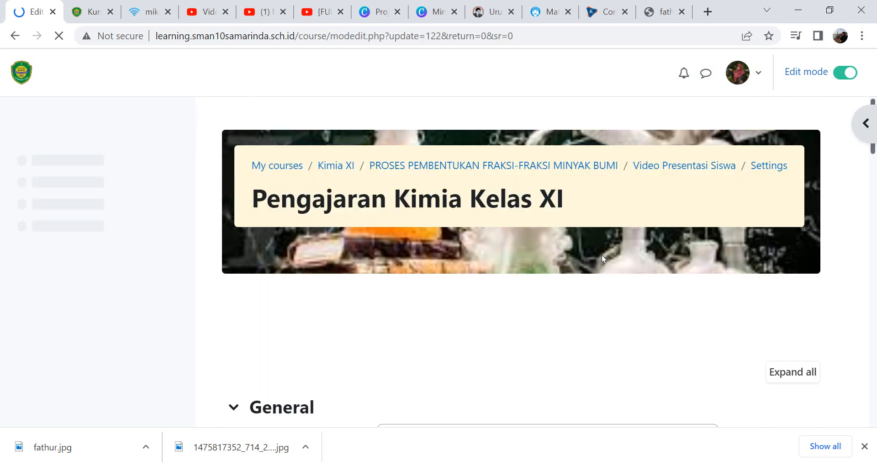
left_click(874, 228)
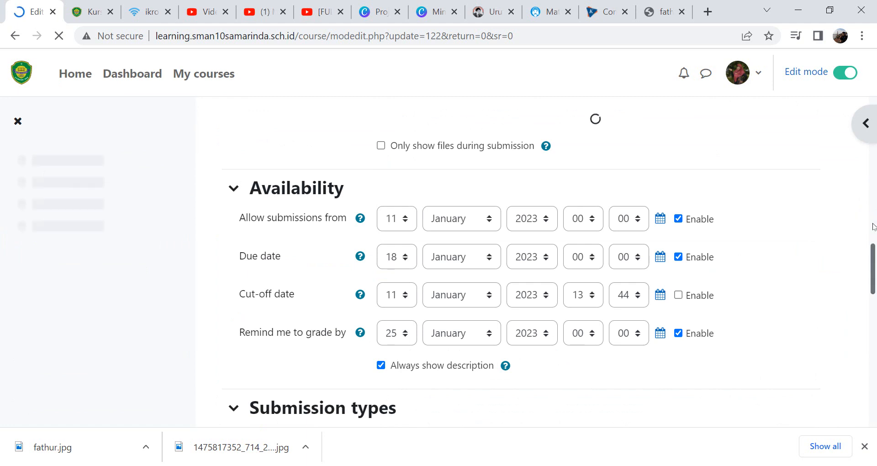
left_click_drag(872, 227, 873, 374)
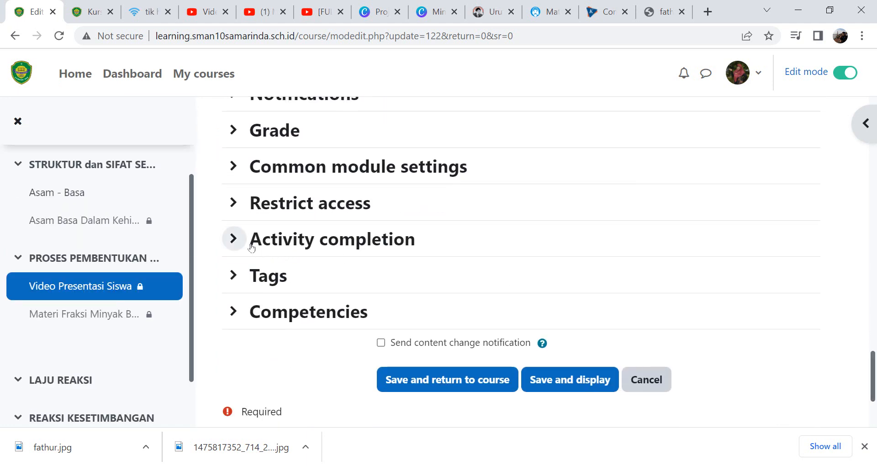
left_click(234, 240)
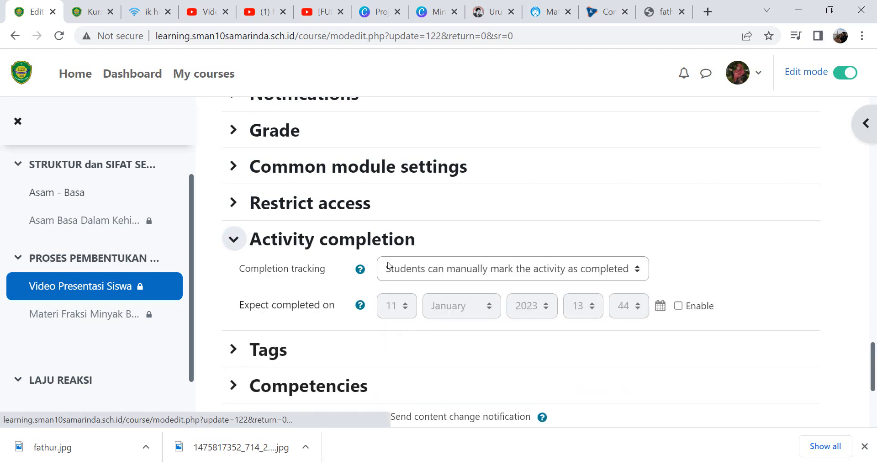
left_click(510, 267)
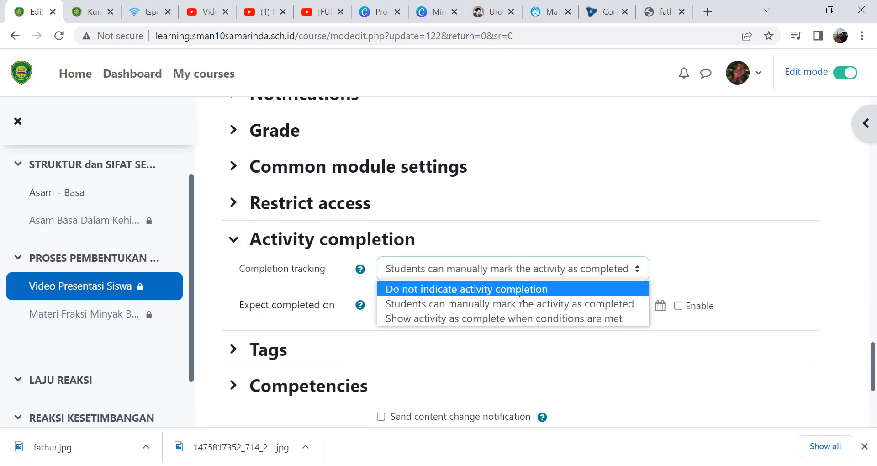
left_click(553, 322)
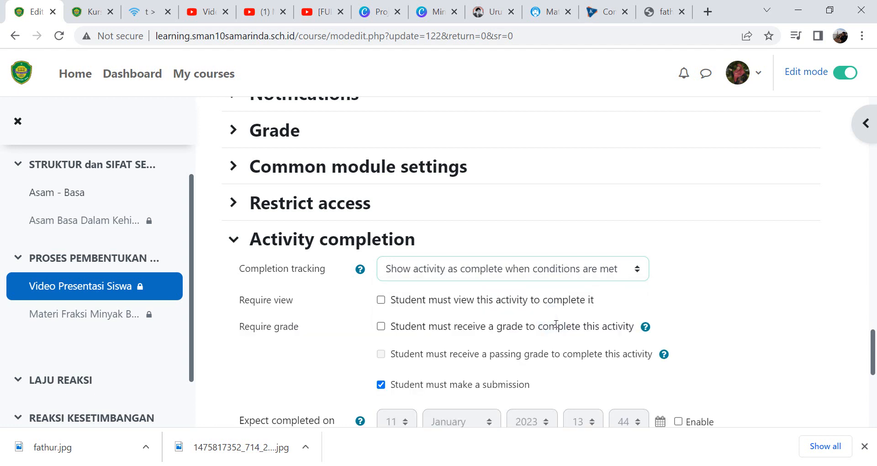
- Require viewing, receiving a grade and a passing grade for completion, and save the assignment settings
left_click(380, 300)
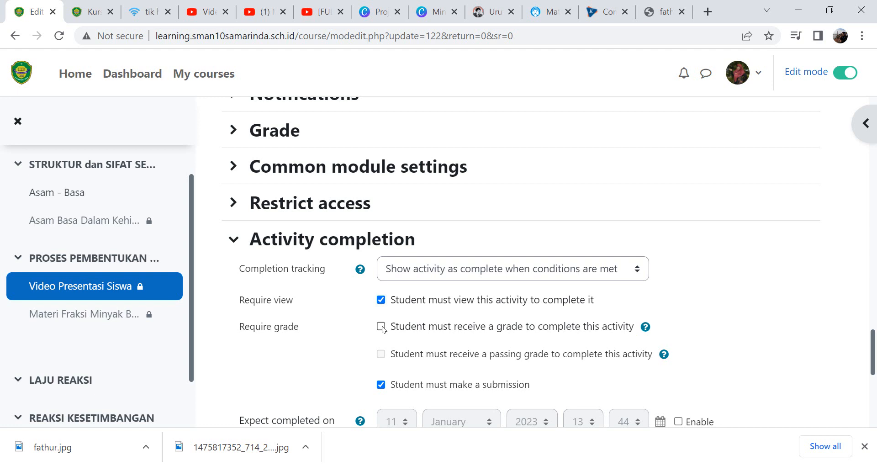
left_click(381, 327)
left_click(381, 355)
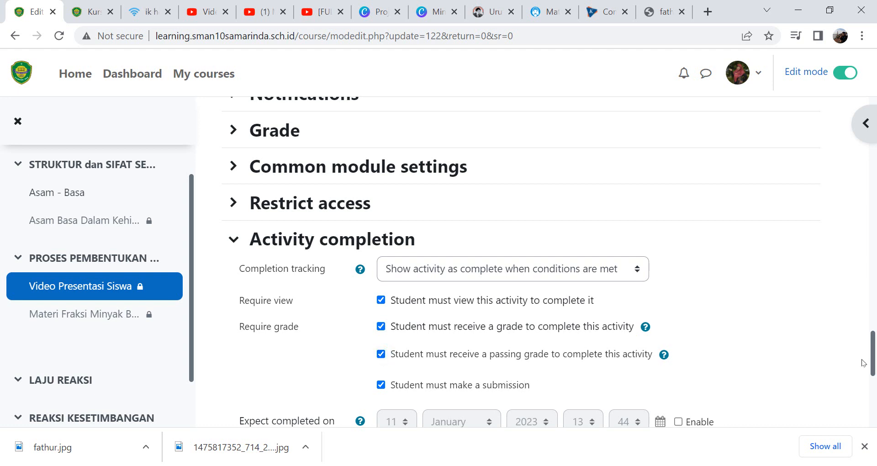
left_click(872, 338)
left_click_drag(873, 338, 874, 359)
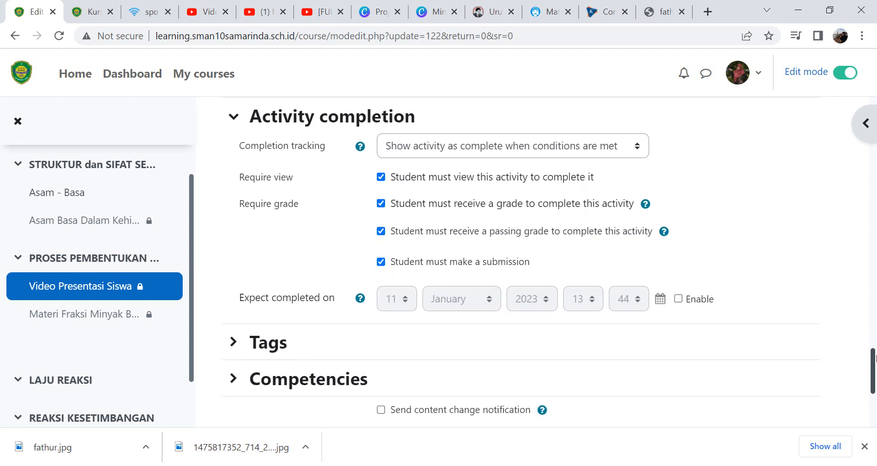
left_click_drag(874, 358, 874, 391)
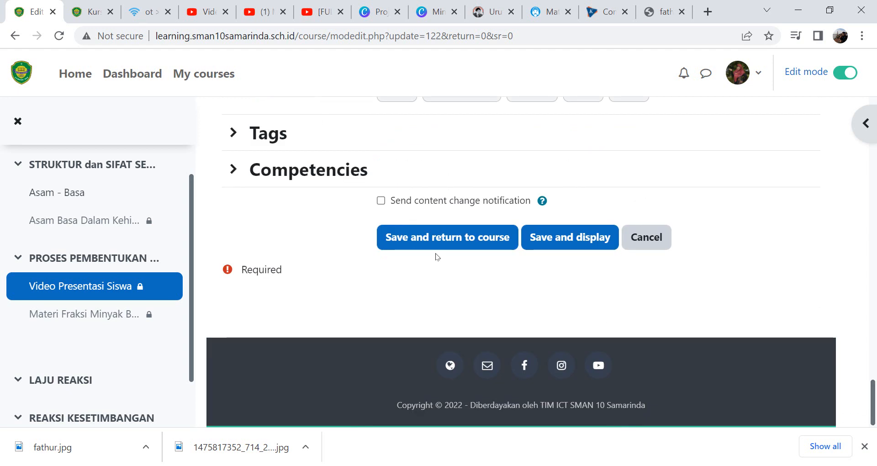
left_click(433, 241)
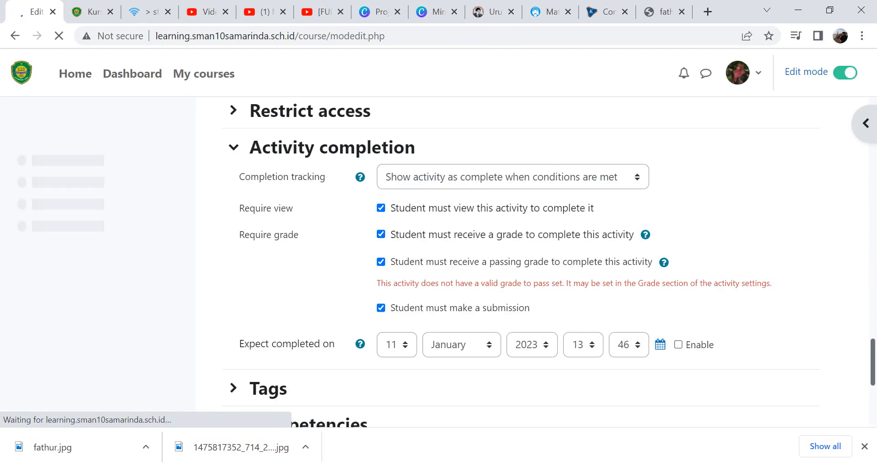
- In the student's window, reload the course and mark the Video Presentasi Siswa assignment as done
left_click(532, 420)
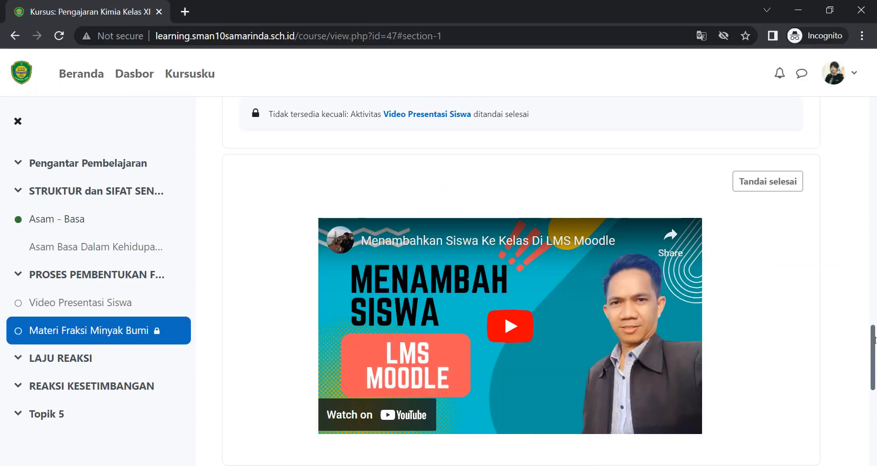
left_click_drag(873, 349, 862, 295)
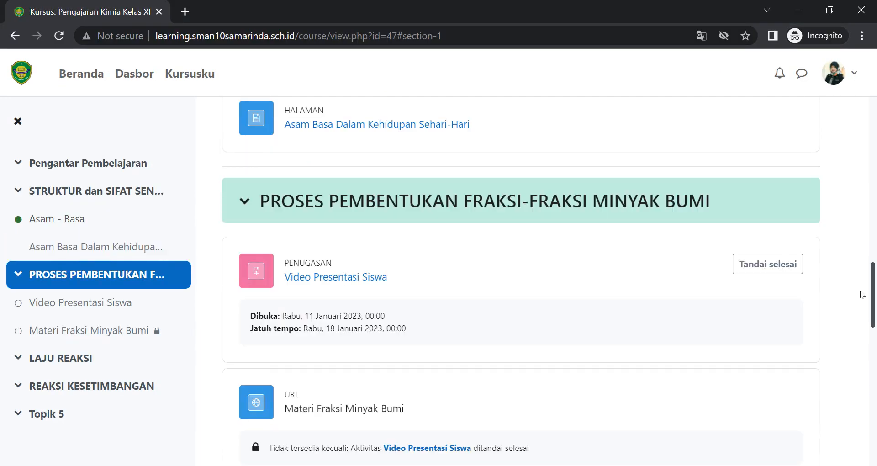
left_click(59, 40)
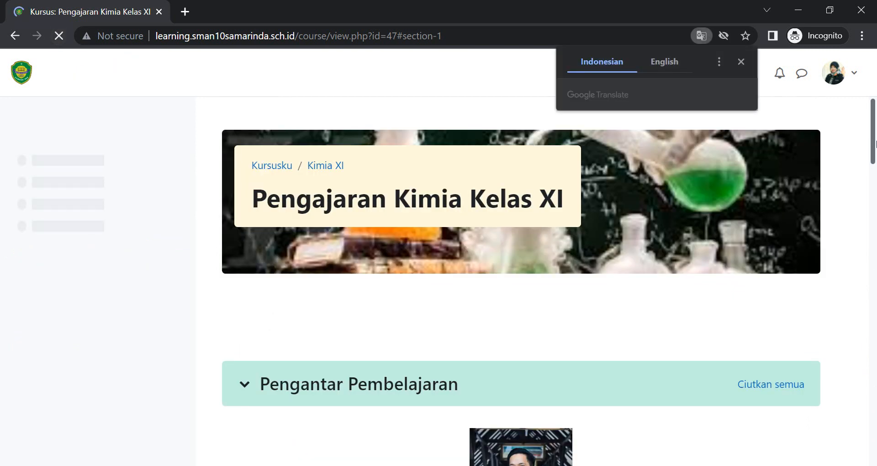
left_click_drag(873, 144, 875, 305)
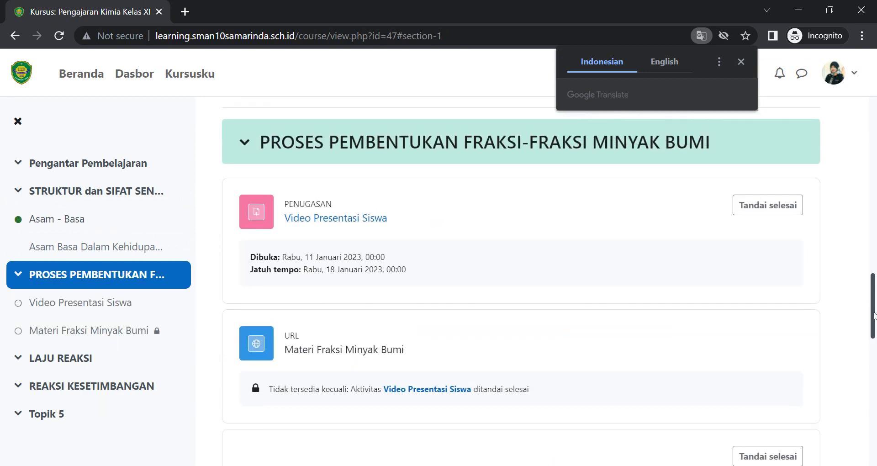
left_click(782, 205)
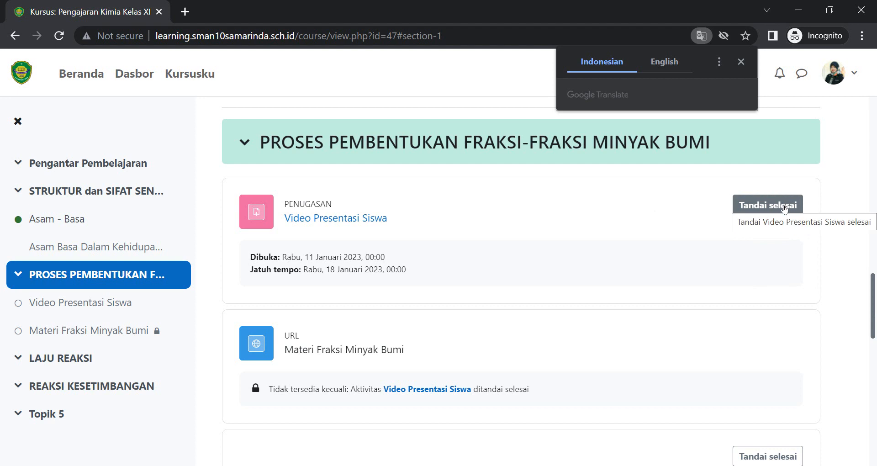
left_click(763, 206)
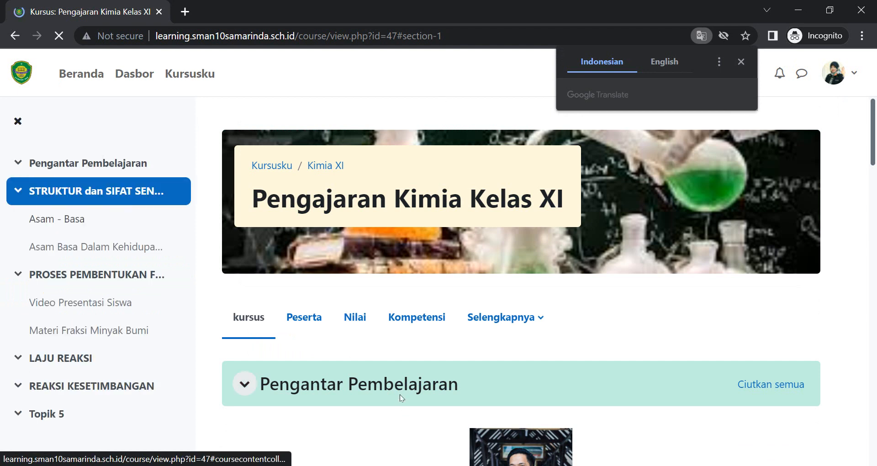
- Back in the assignment settings, remove the passing grade requirement and save and return to the course
left_click(456, 465)
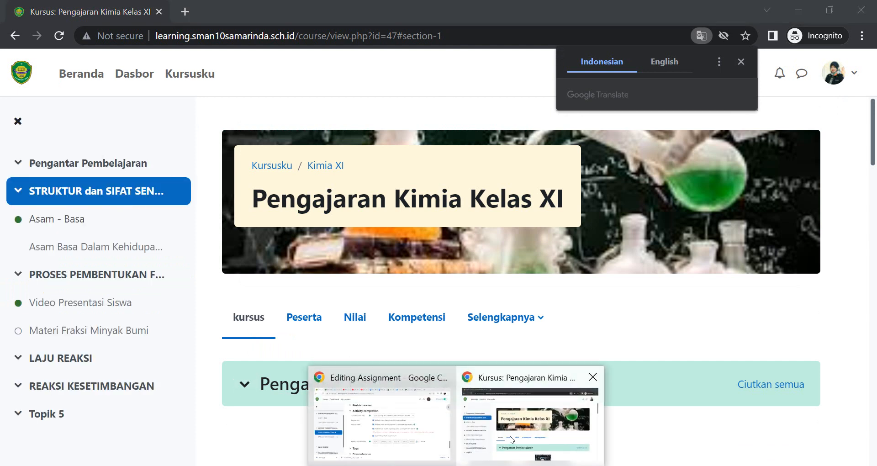
left_click(385, 434)
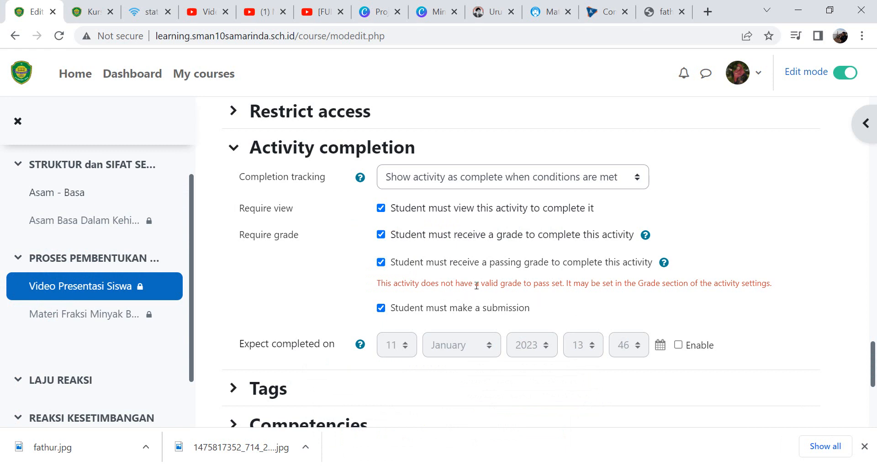
left_click(381, 262)
left_click_drag(871, 351, 868, 421)
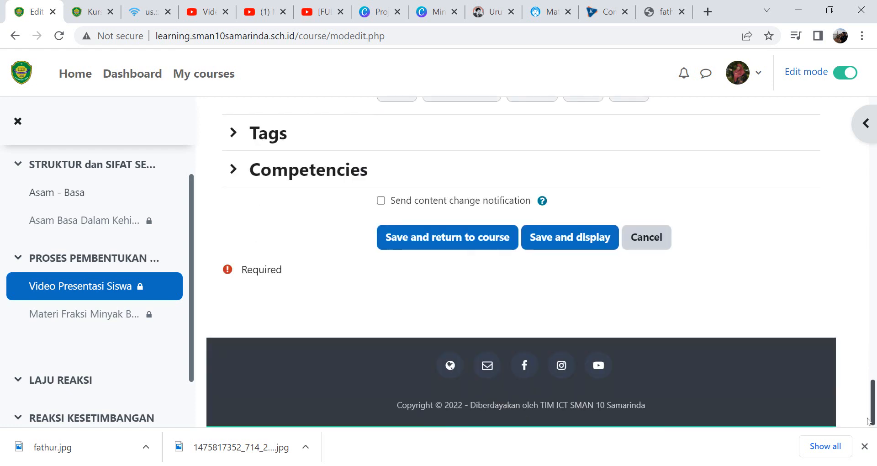
left_click(459, 246)
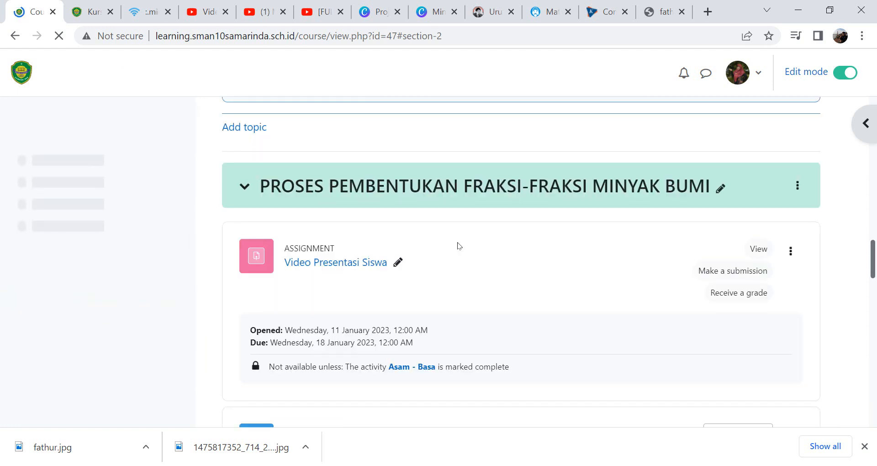
- Reload the student's course view and scroll through the assignment, URL resource and embedded video to check their availability
left_click_drag(872, 275, 873, 314)
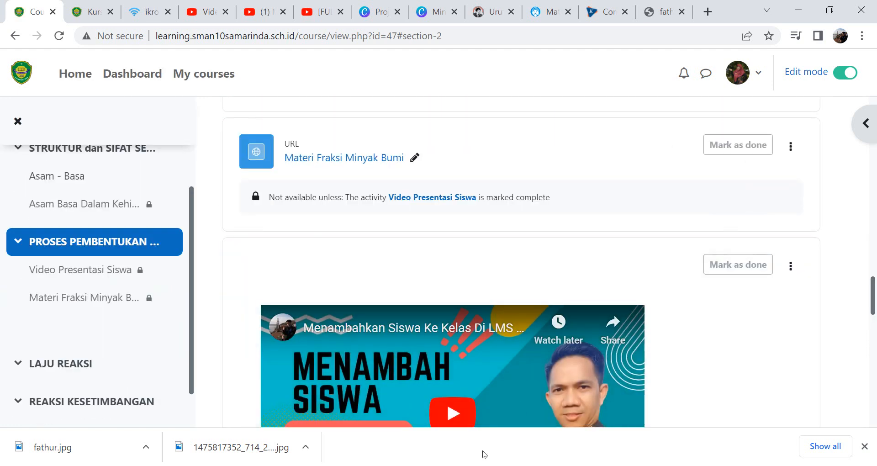
left_click(456, 465)
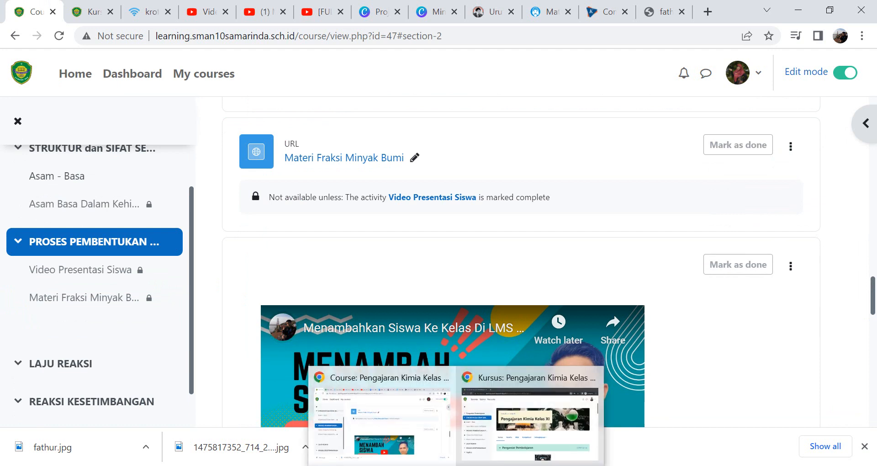
left_click(496, 453)
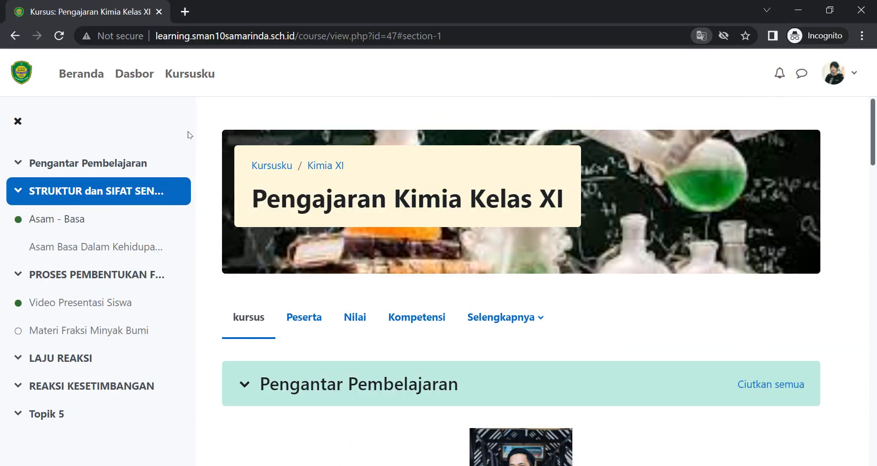
left_click(59, 36)
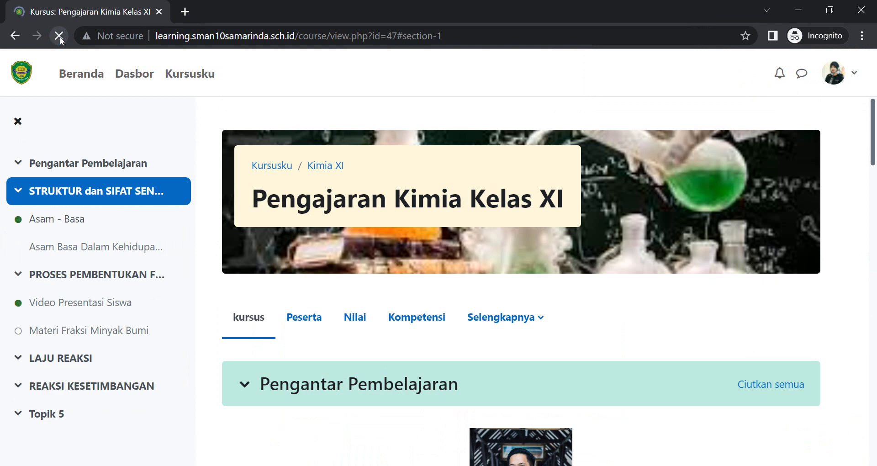
left_click_drag(872, 148, 874, 325)
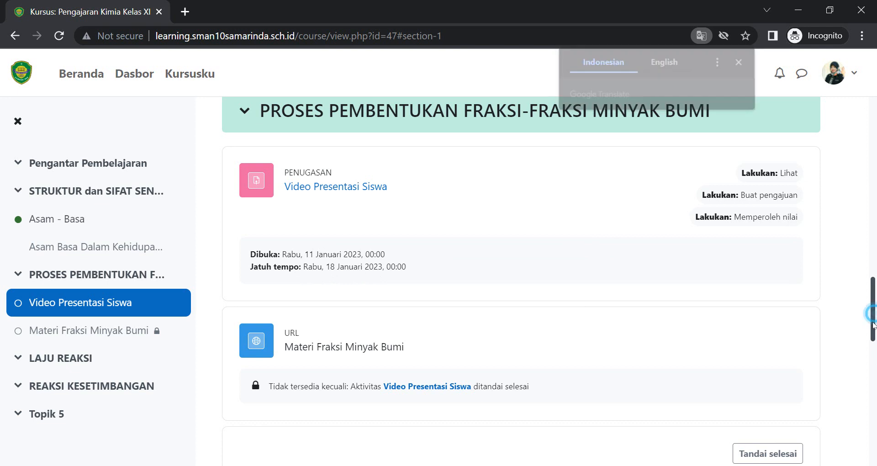
left_click_drag(874, 316, 874, 349)
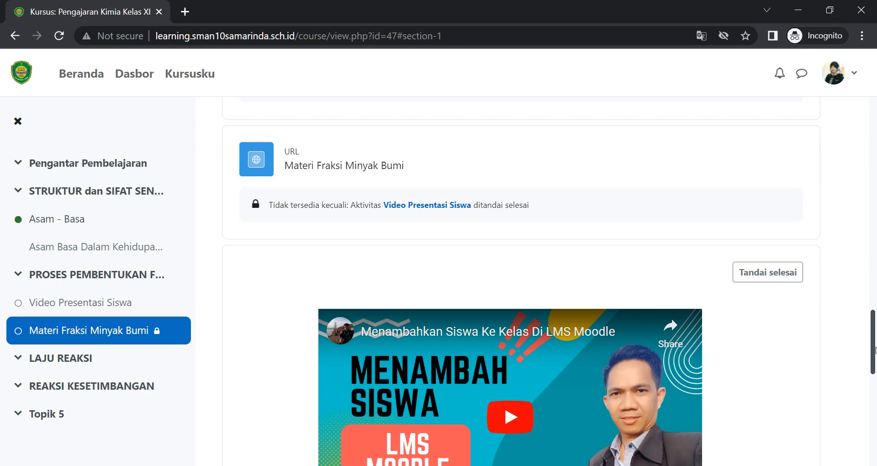
left_click_drag(875, 349, 874, 410)
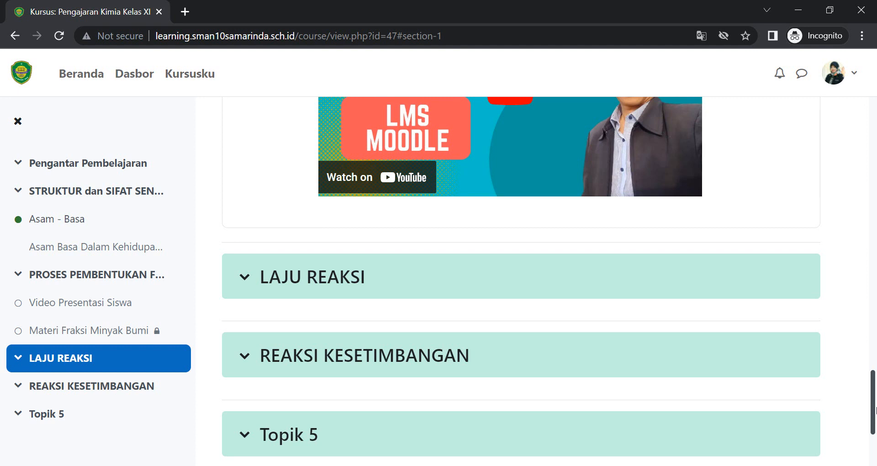
left_click_drag(875, 410, 875, 411)
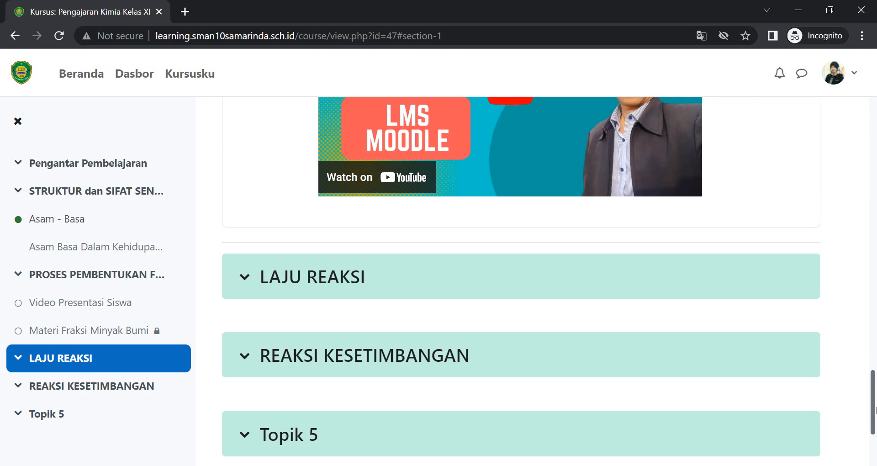